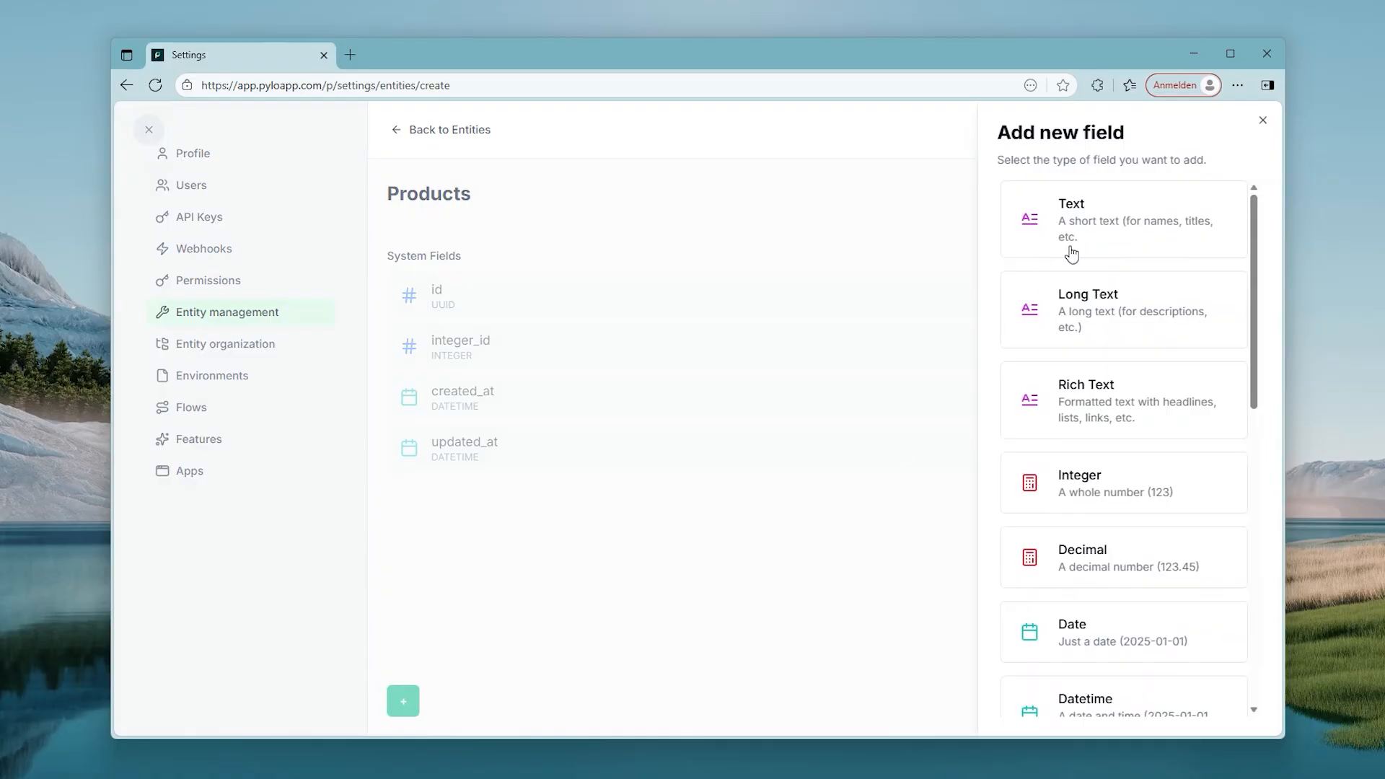
Step: Give the new Products entity two text fields, Name and Number, and create it
left_click(1066, 247)
type("Name")
key("Return")
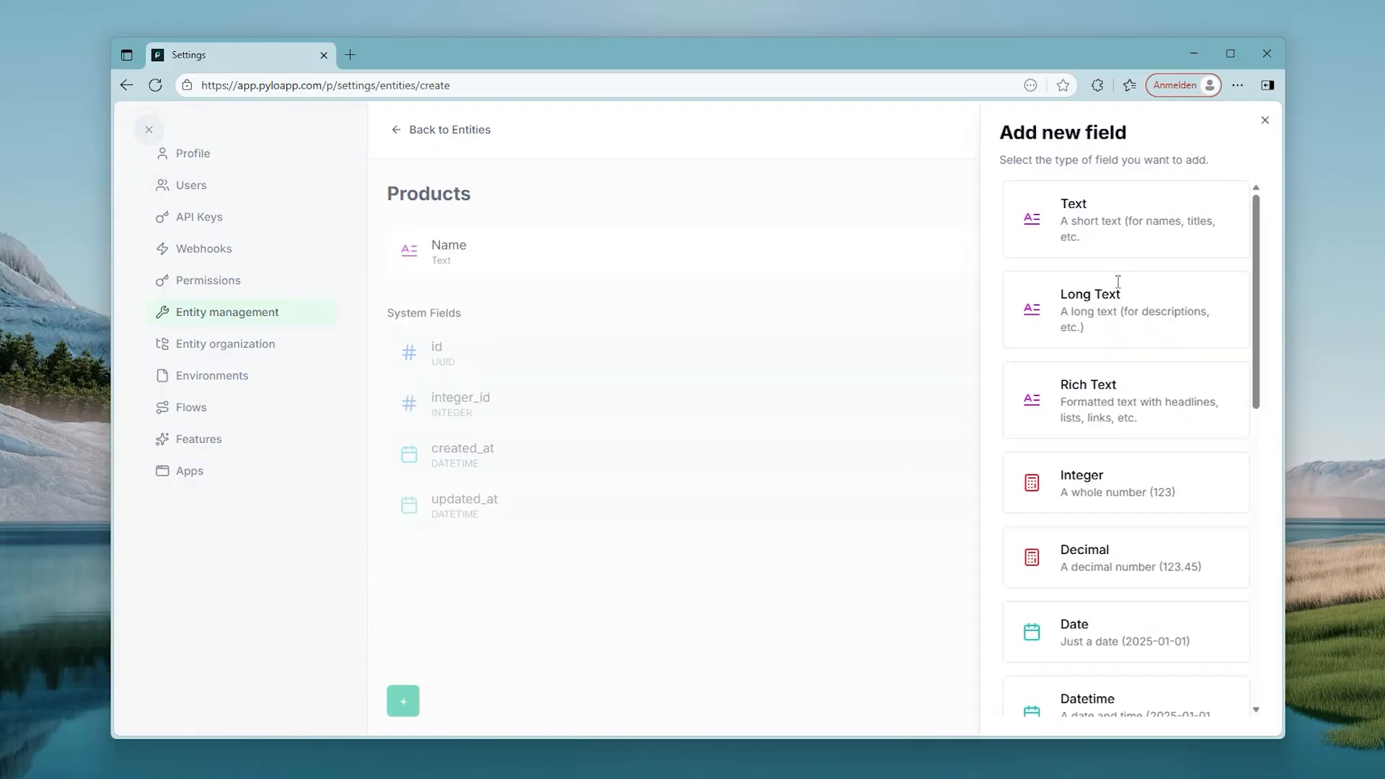
left_click(403, 701)
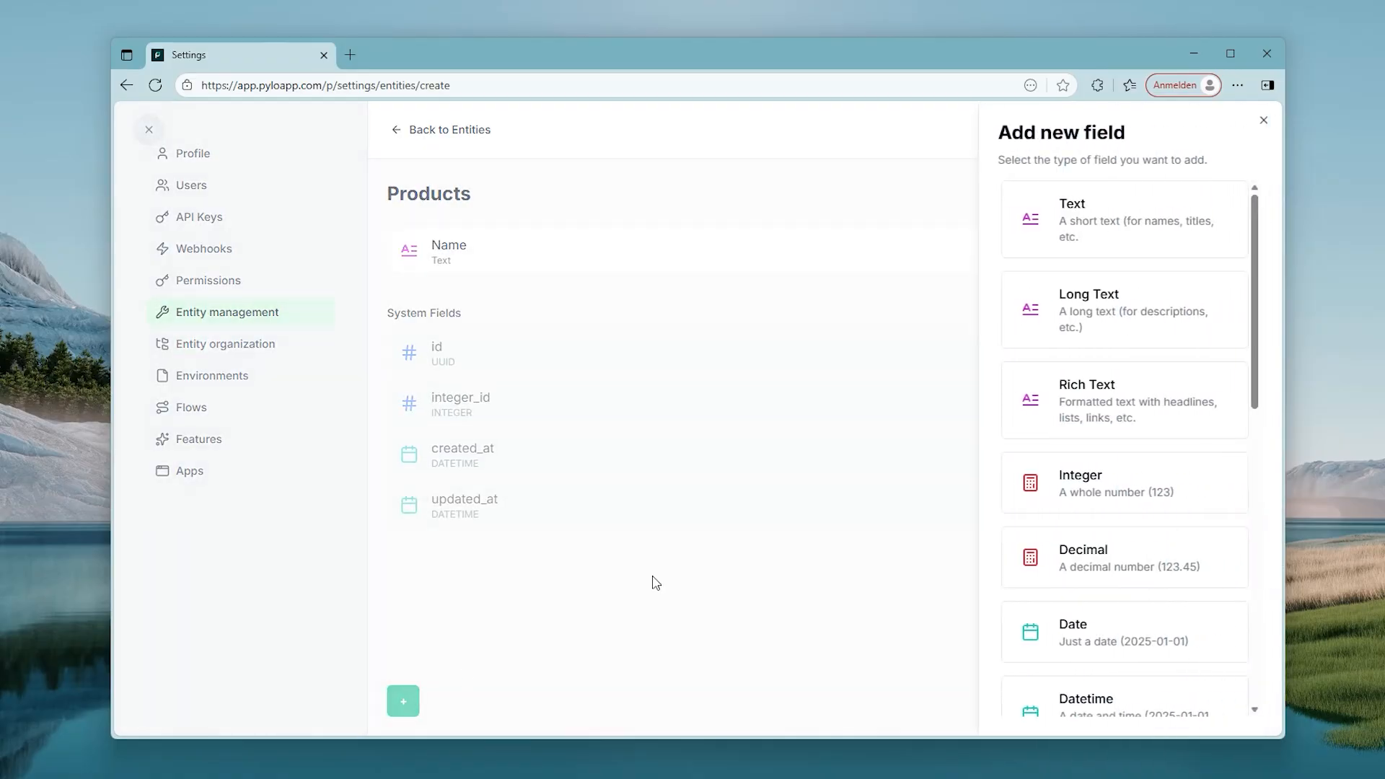
left_click(1119, 254)
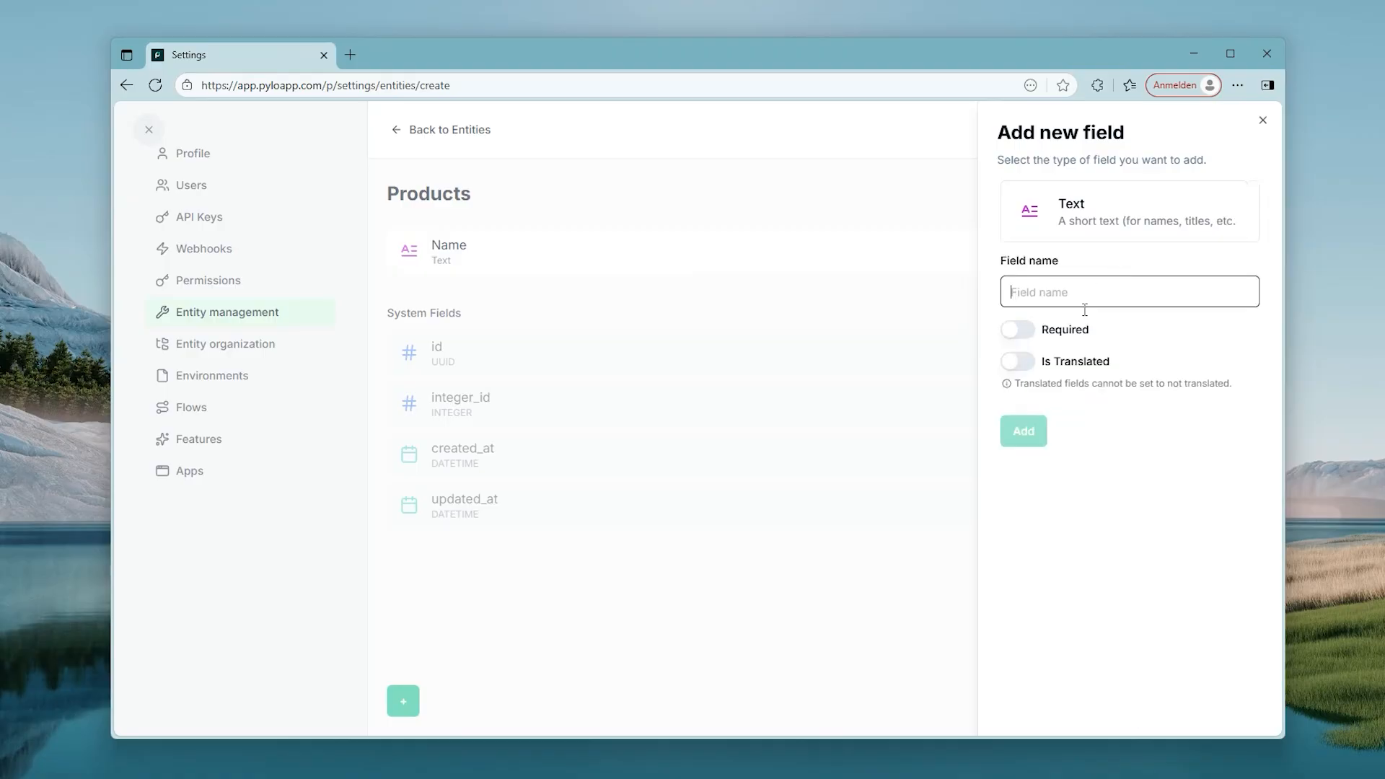
type("Number")
key("Return")
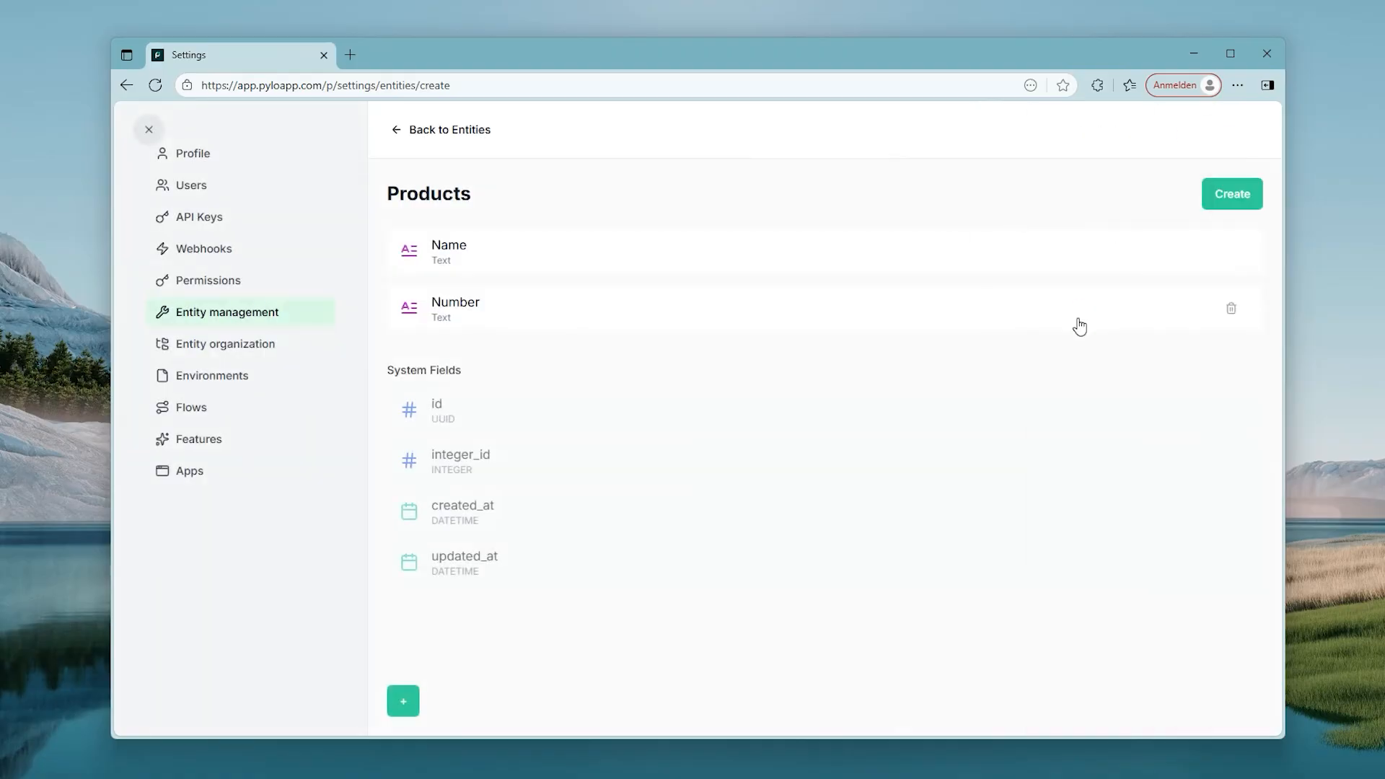
left_click(1234, 209)
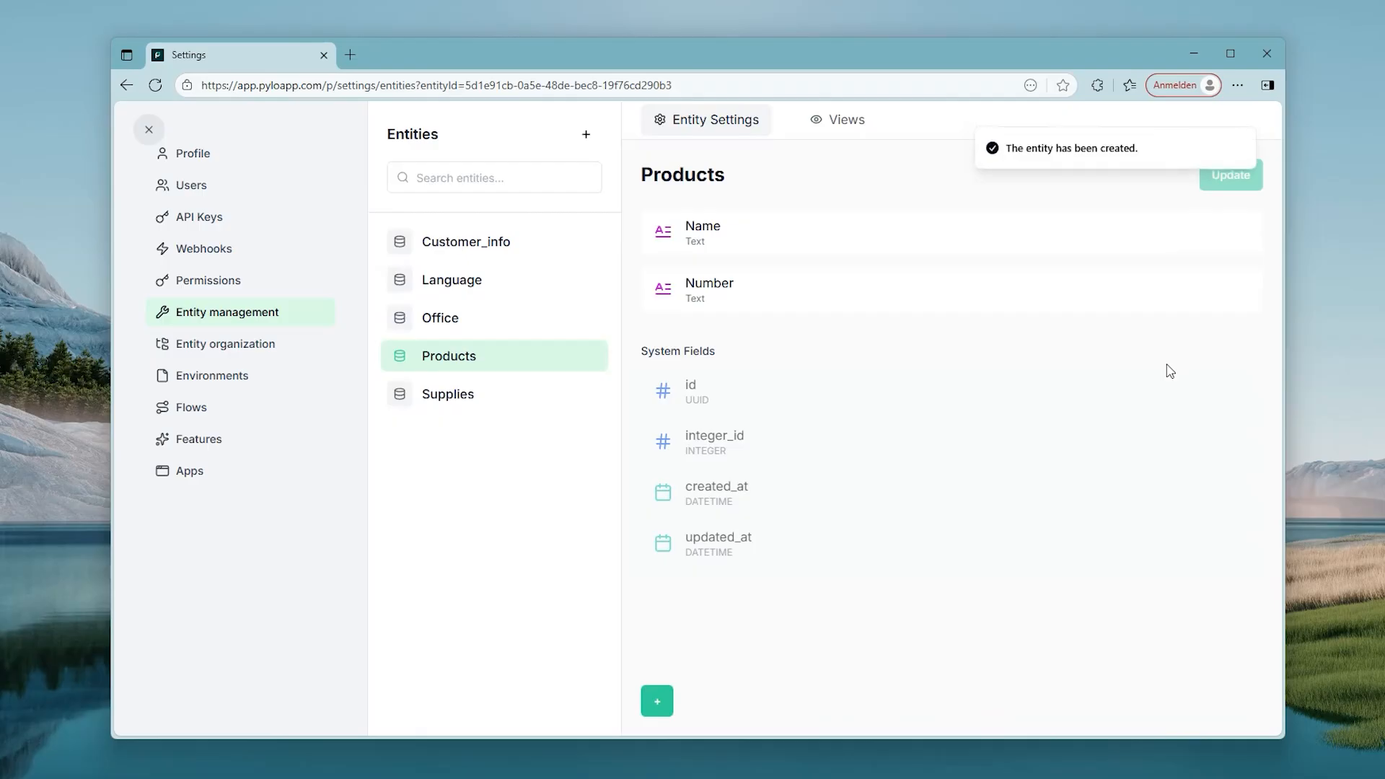
Step: Pick a new icon for Products in Entity organization, save, and return to the workspace
left_click(210, 347)
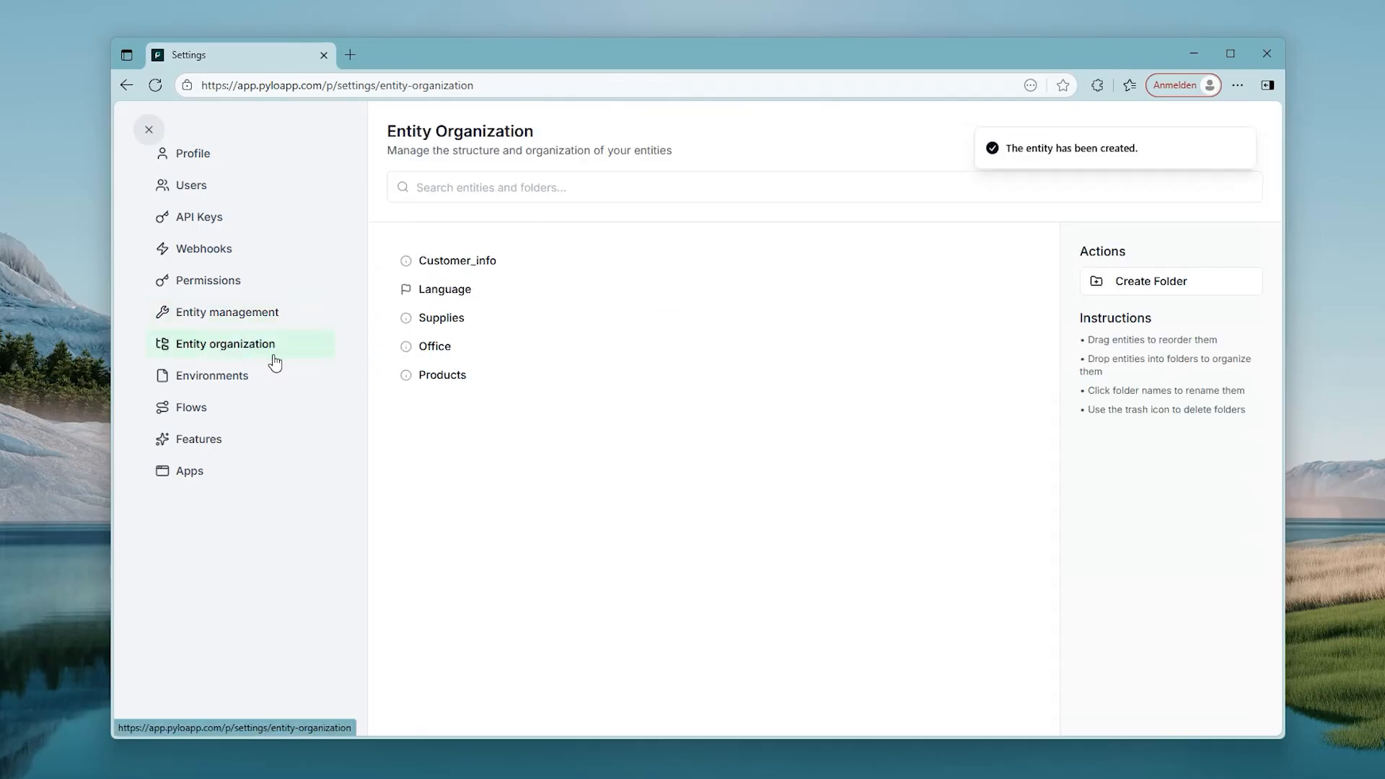
left_click(404, 378)
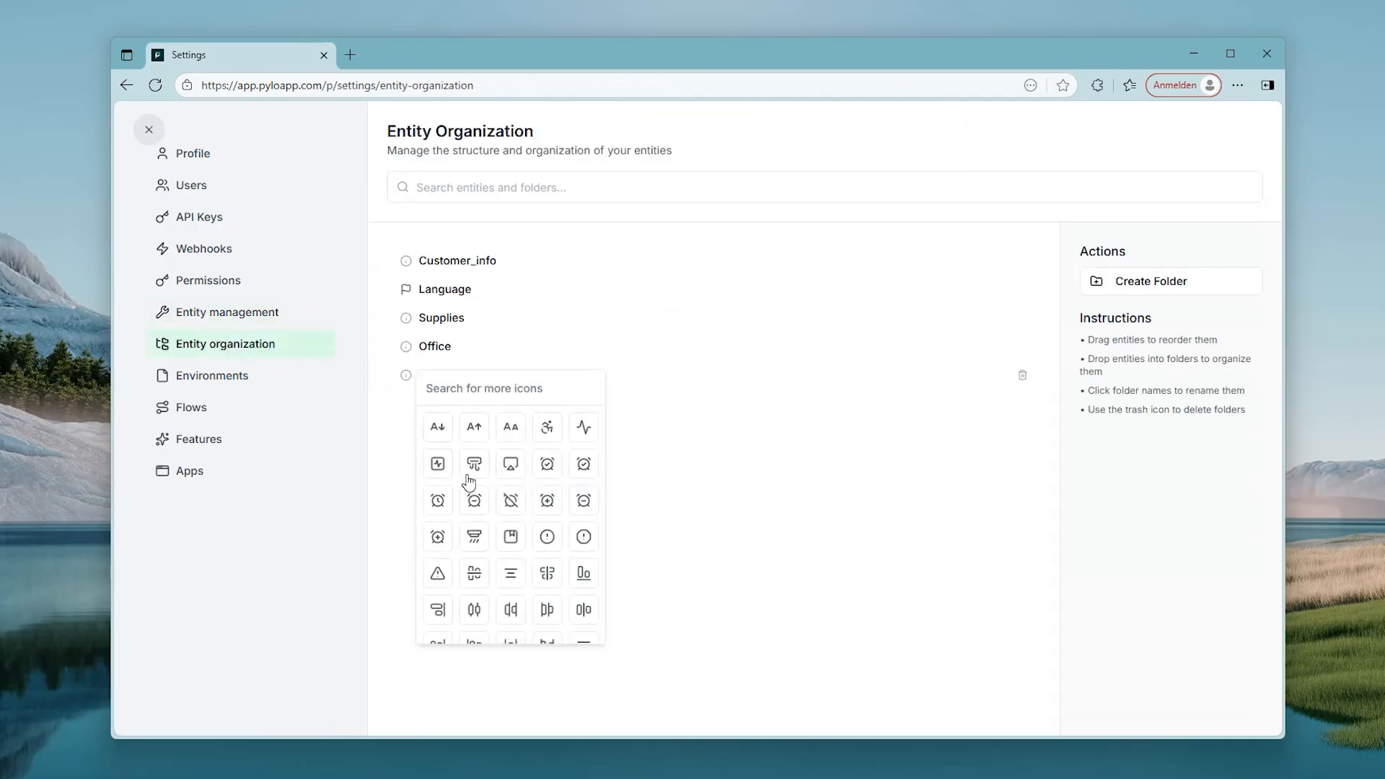
left_click(509, 541)
left_click(1132, 351)
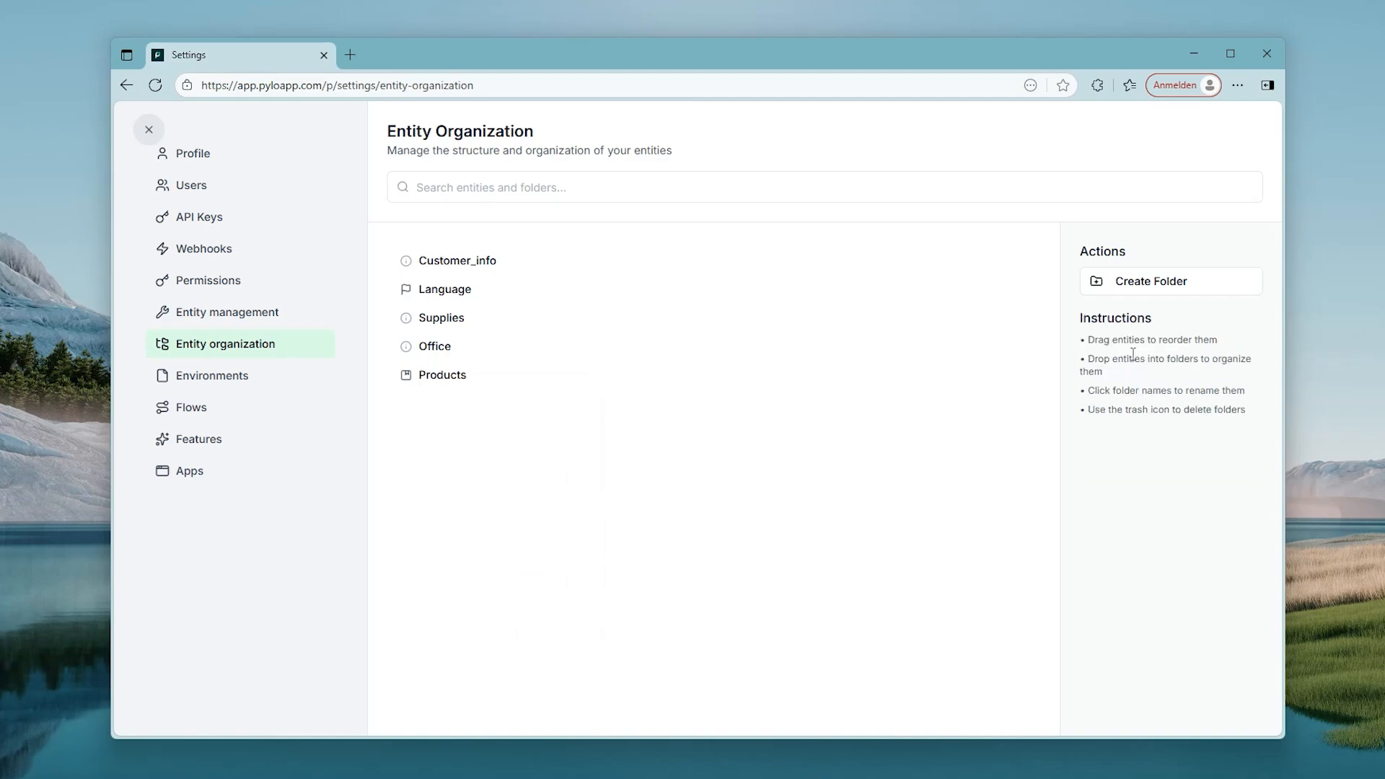
left_click(149, 129)
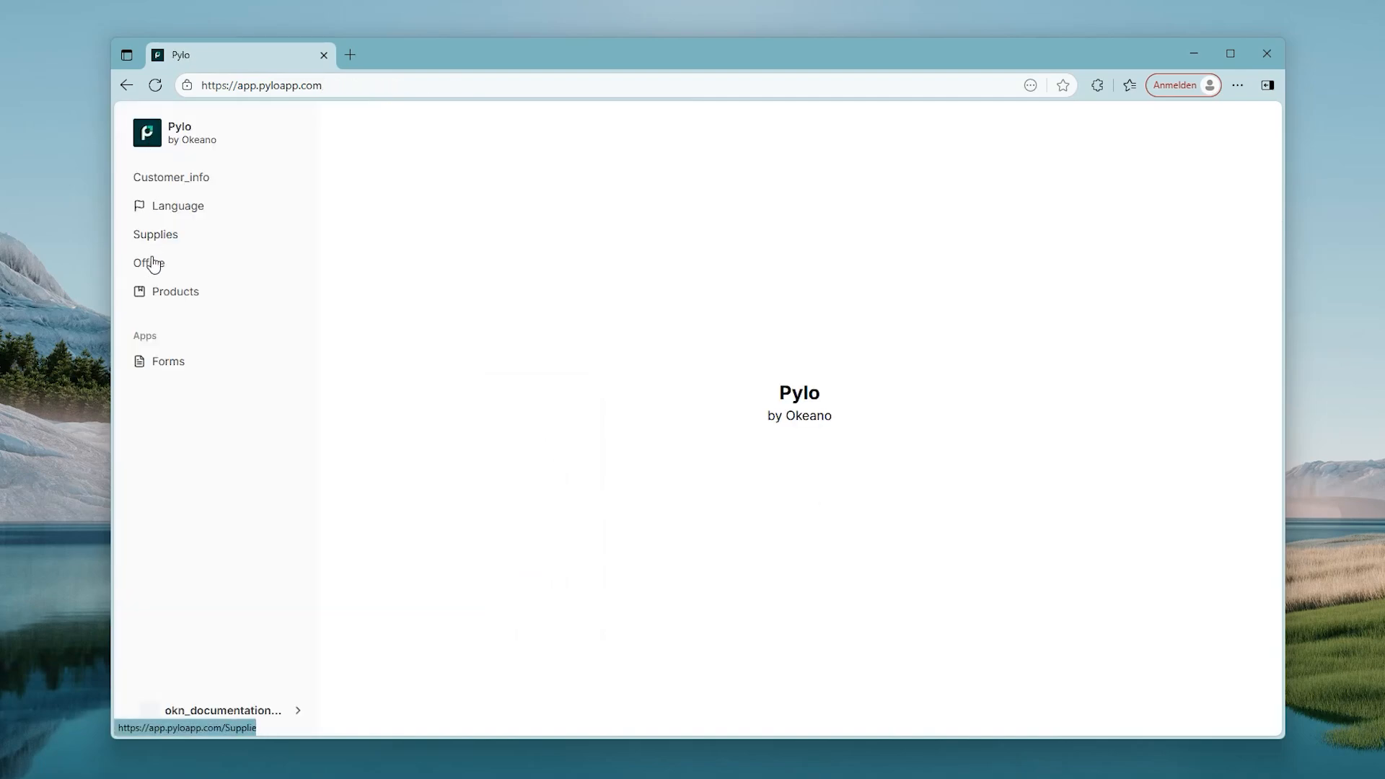
Step: Start the first import of product_catalog.csv into Products and advance to the profile step
left_click(150, 303)
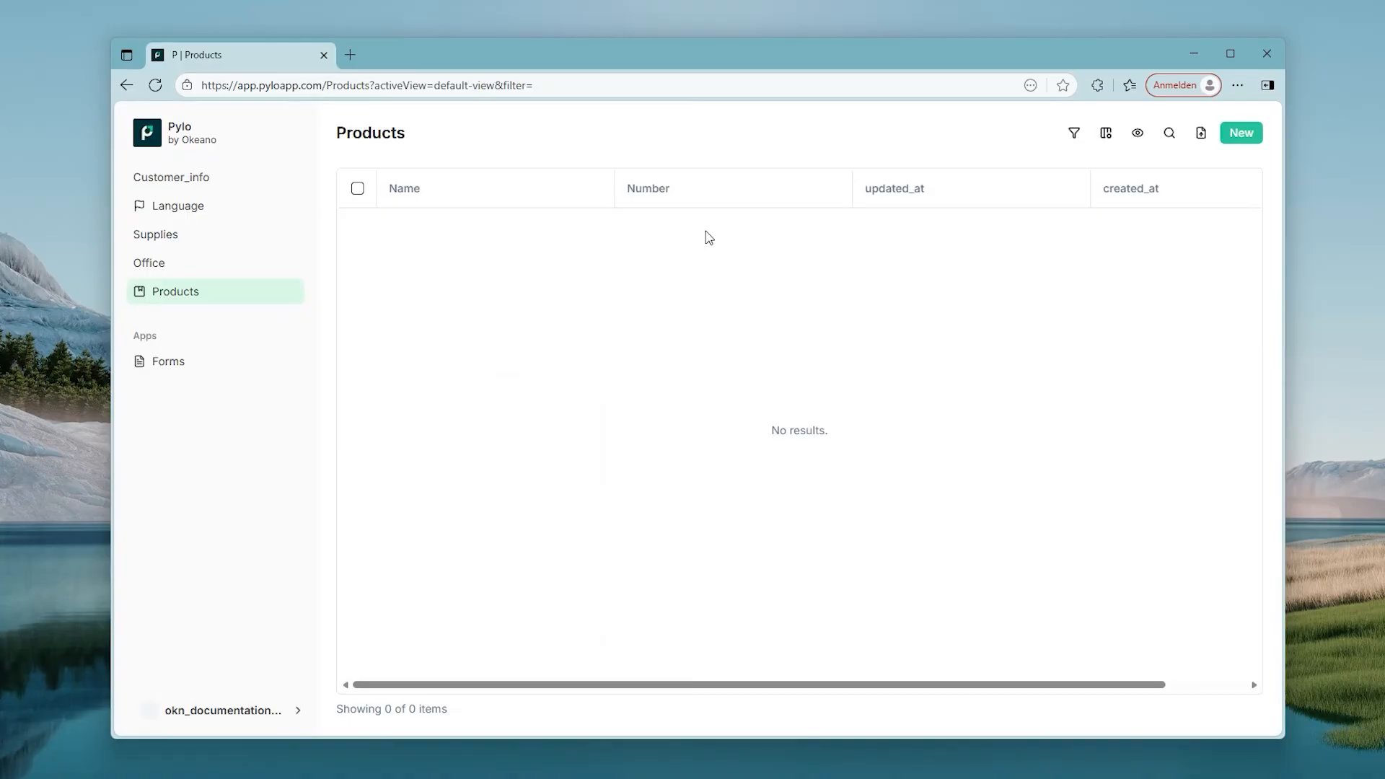
left_click(1201, 134)
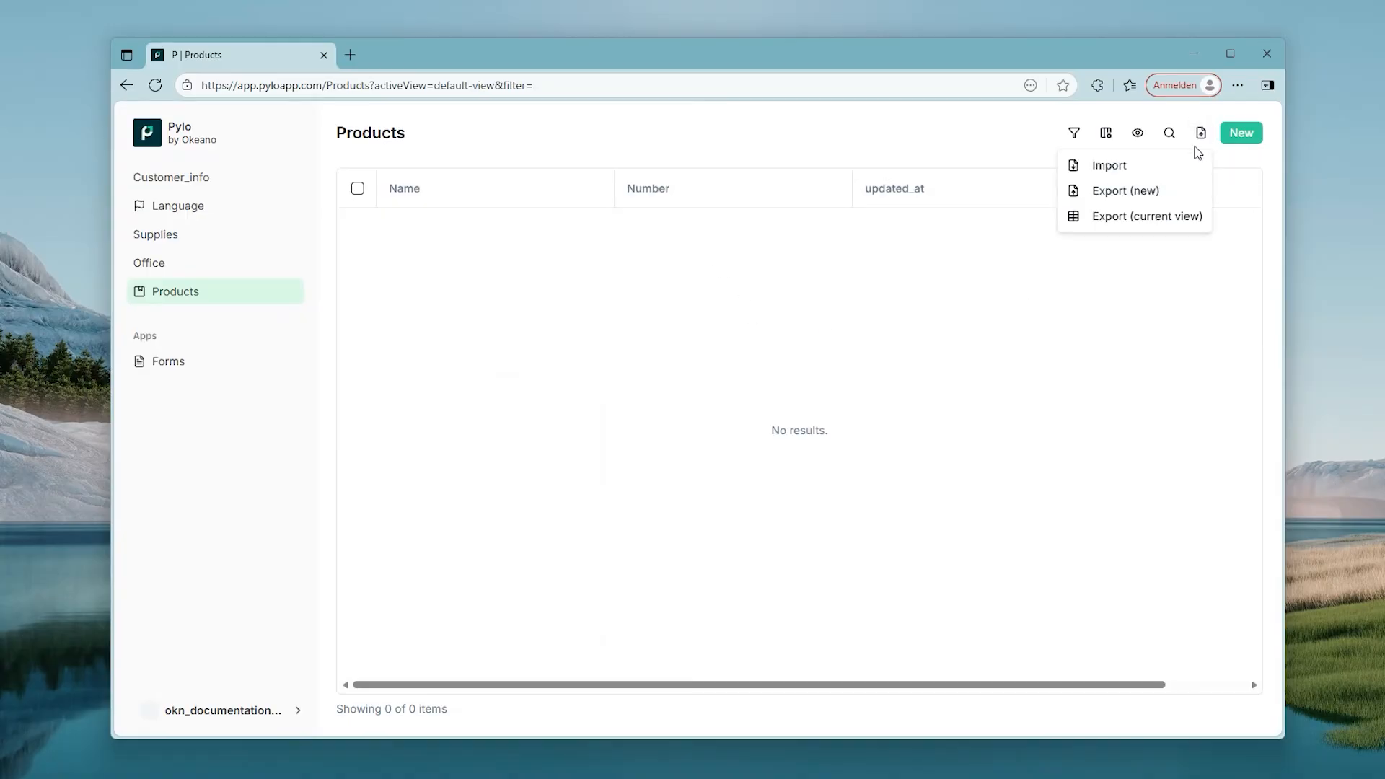
left_click(1095, 165)
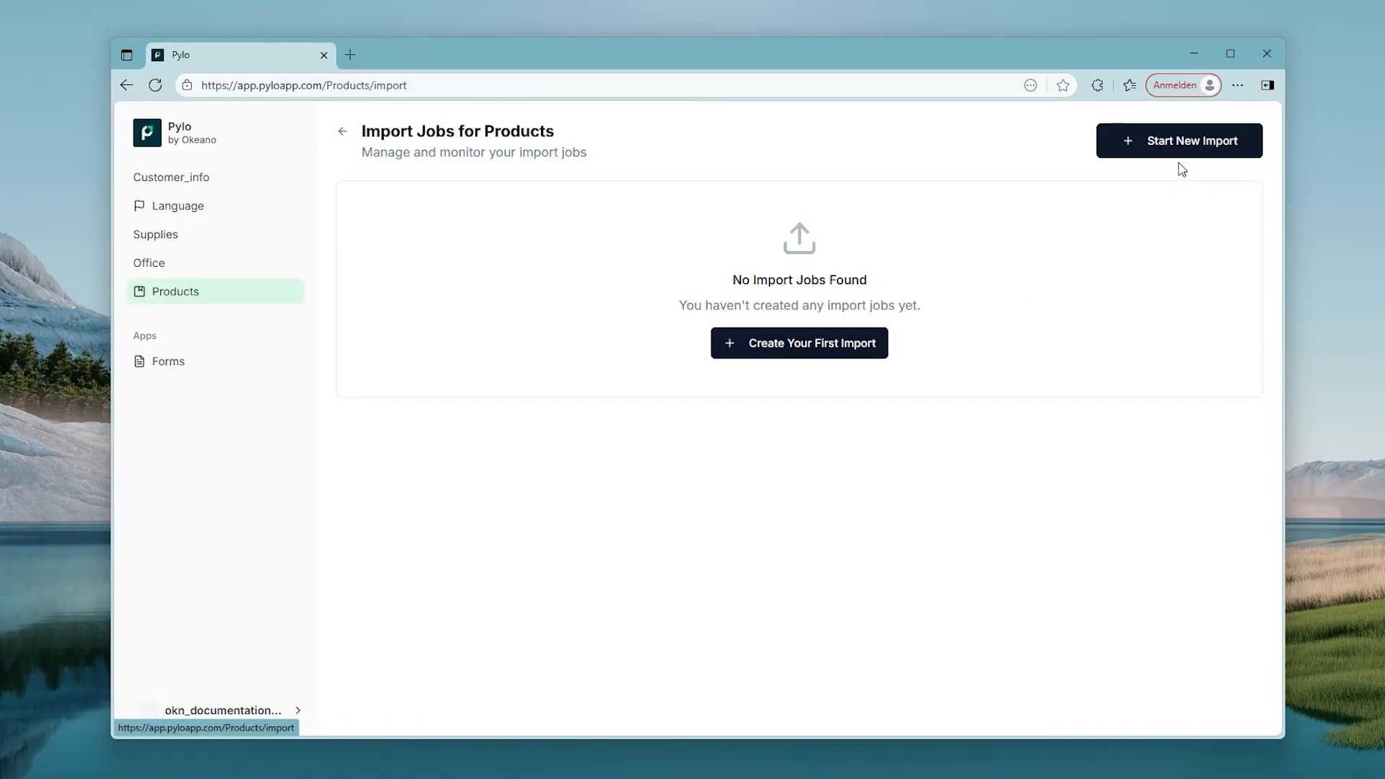
left_click(859, 346)
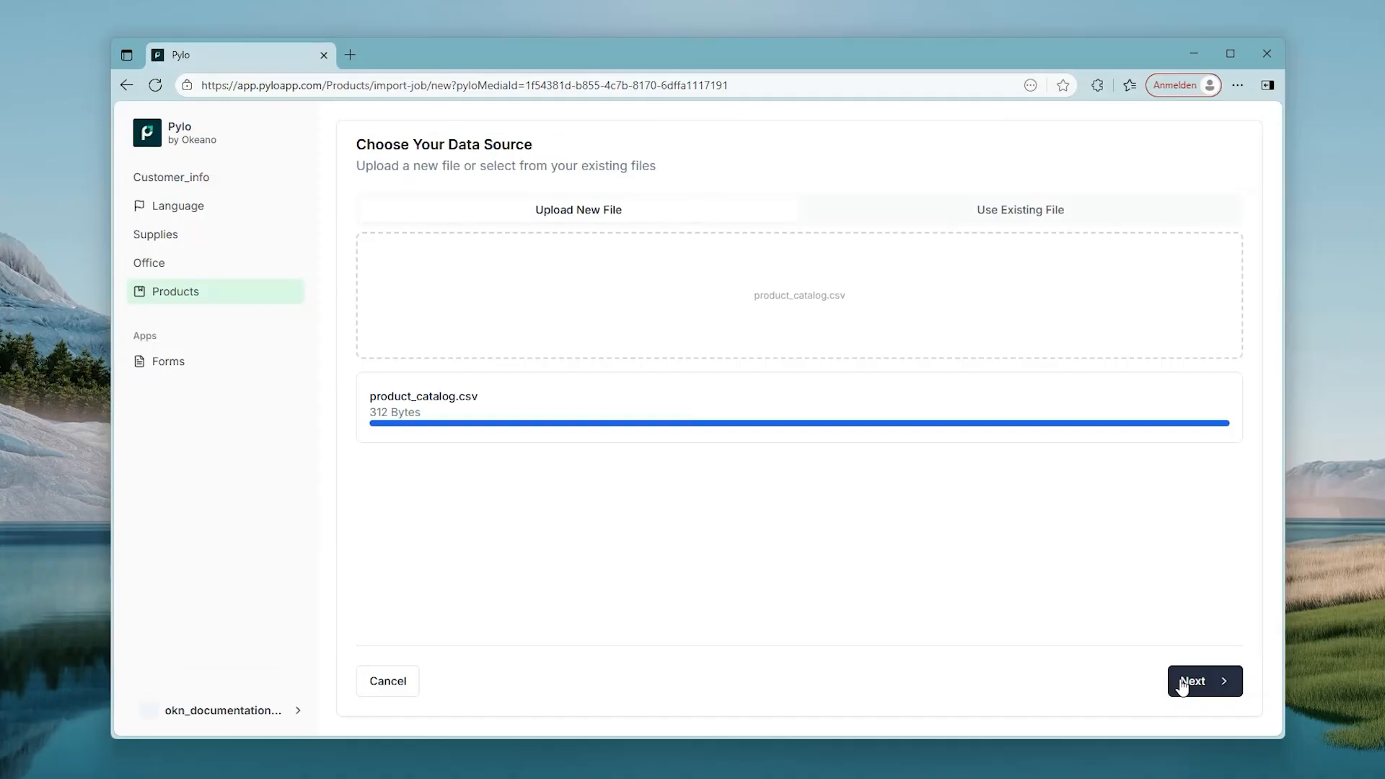
left_click(1183, 684)
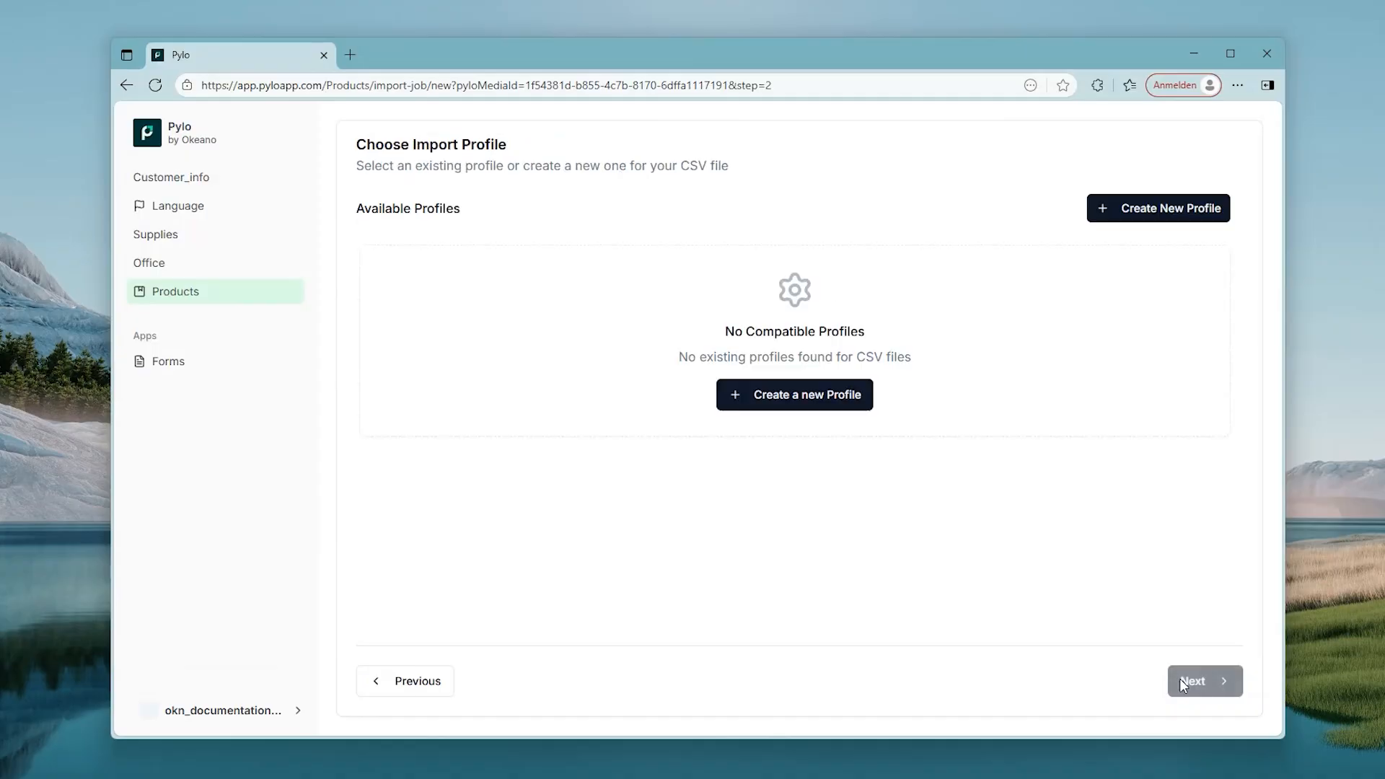
Step: Create import profile import1 and map the Name field to column 1, Product Name
left_click(813, 399)
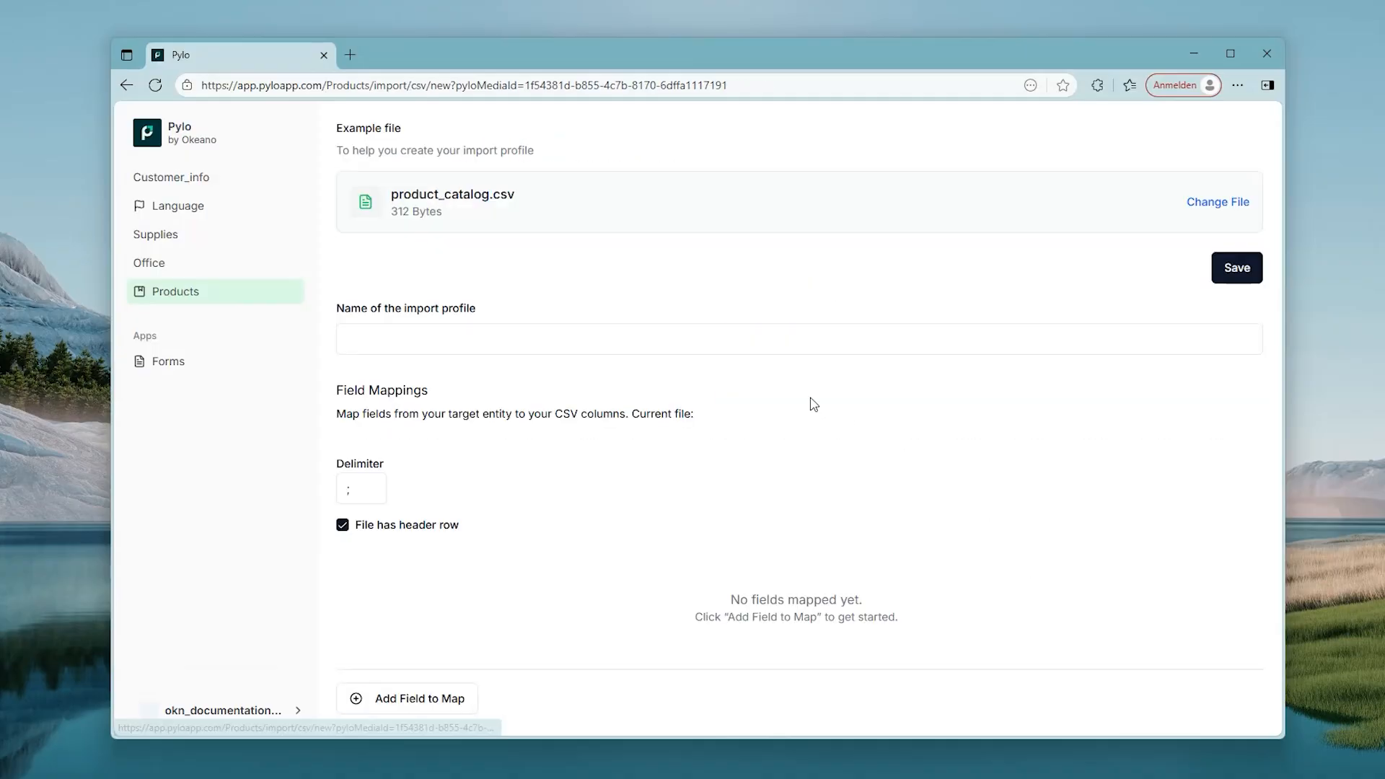
left_click(747, 341)
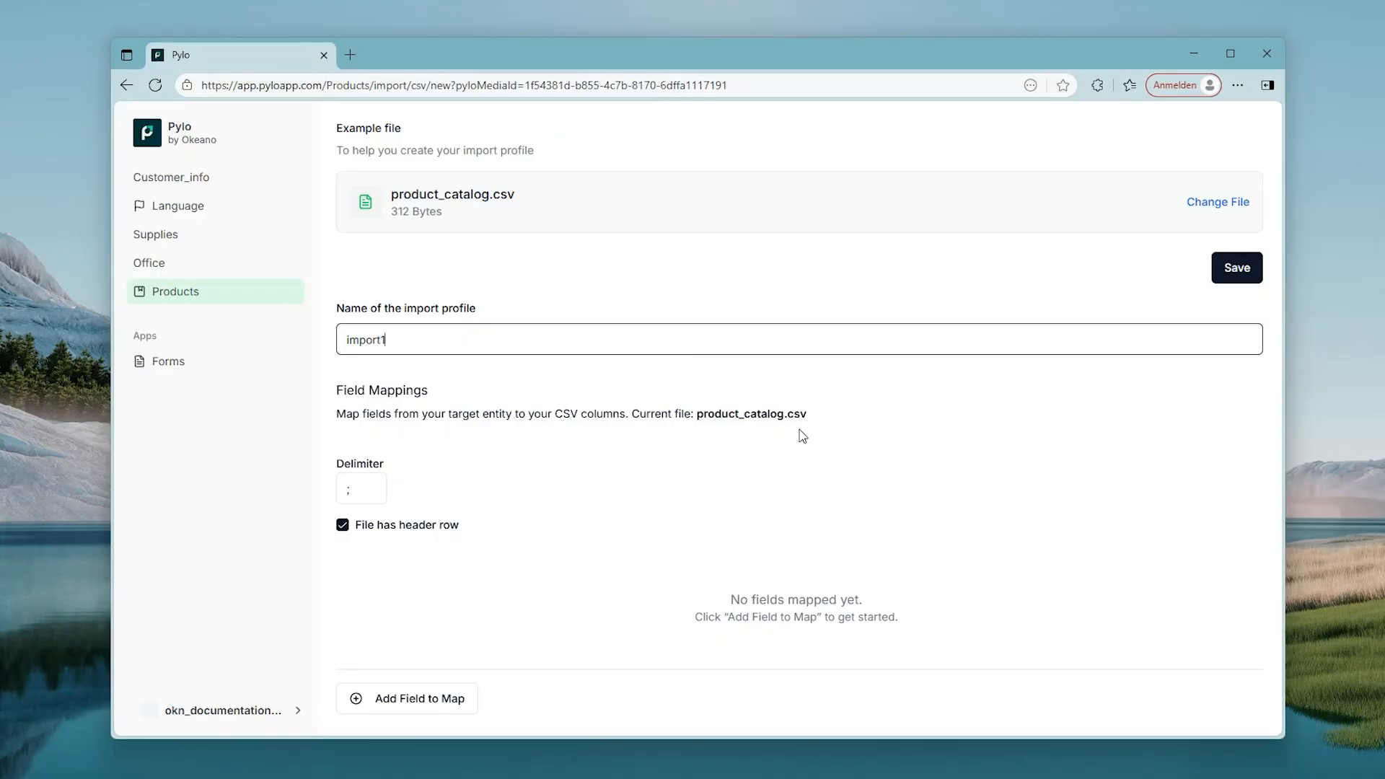
left_click(412, 701)
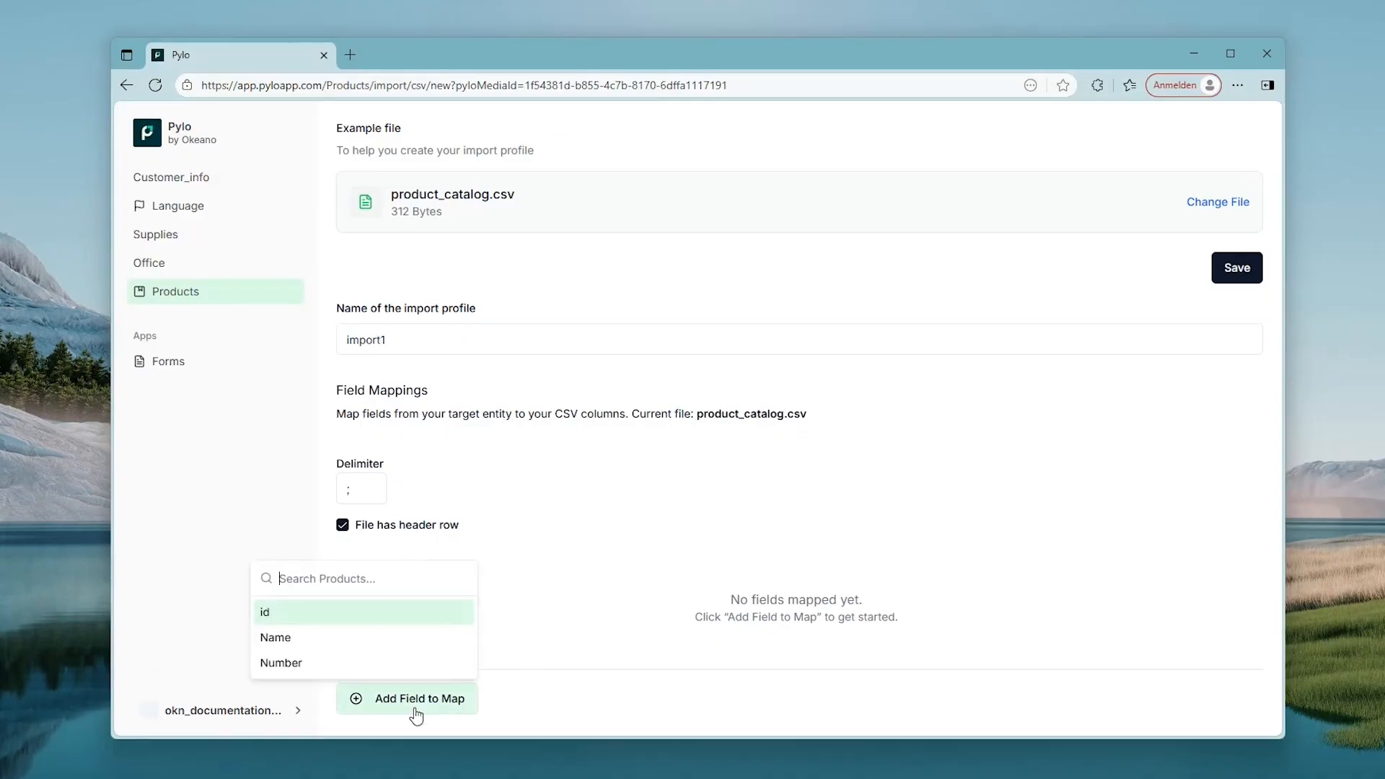
left_click(375, 638)
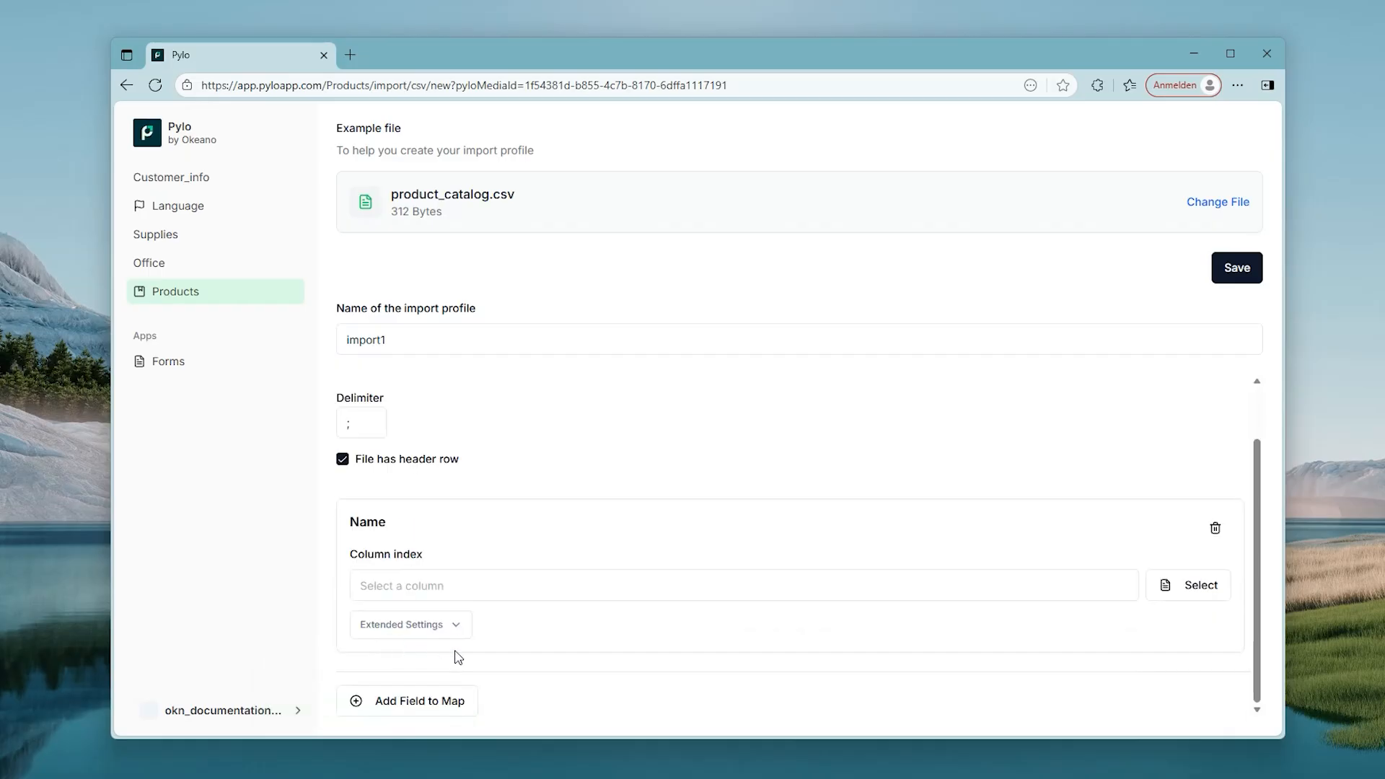
left_click(1189, 597)
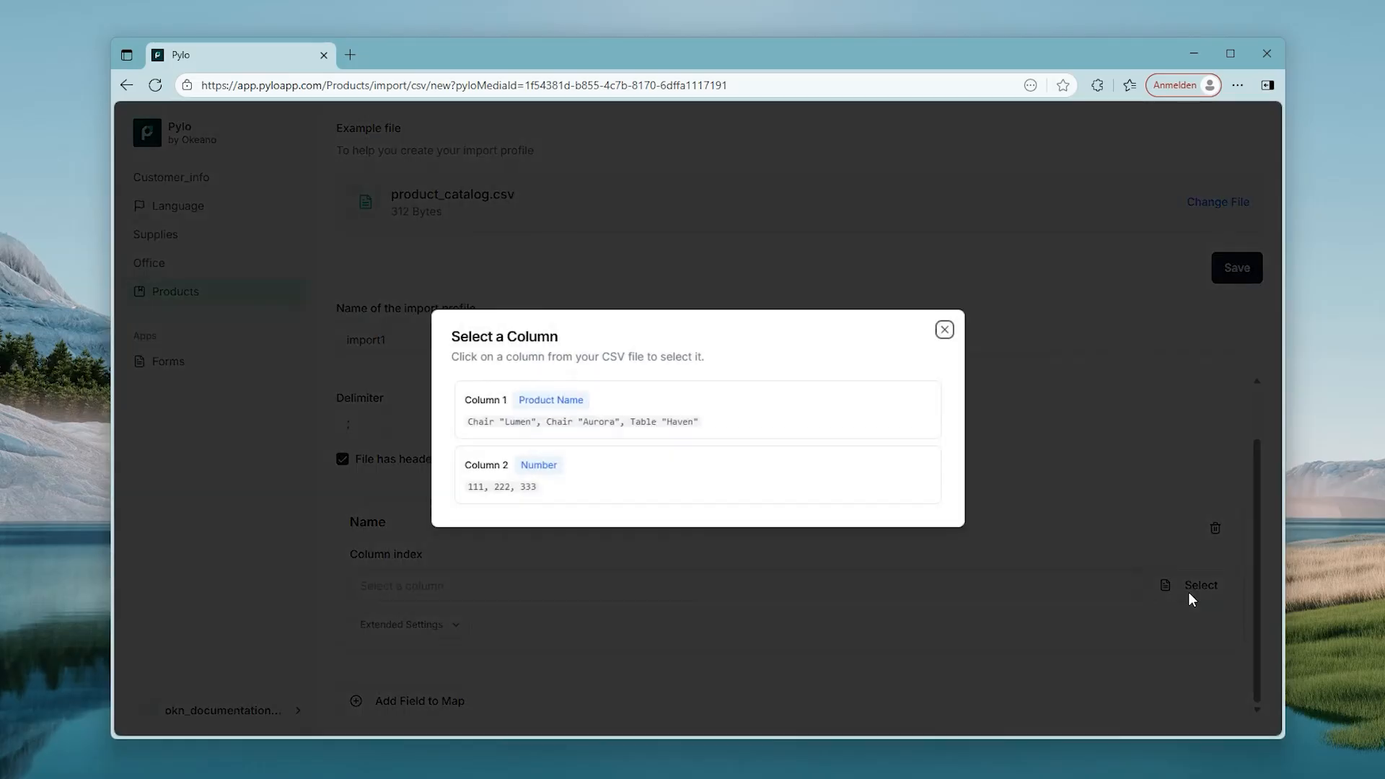
left_click(847, 426)
scroll(551, 553, "down", 1)
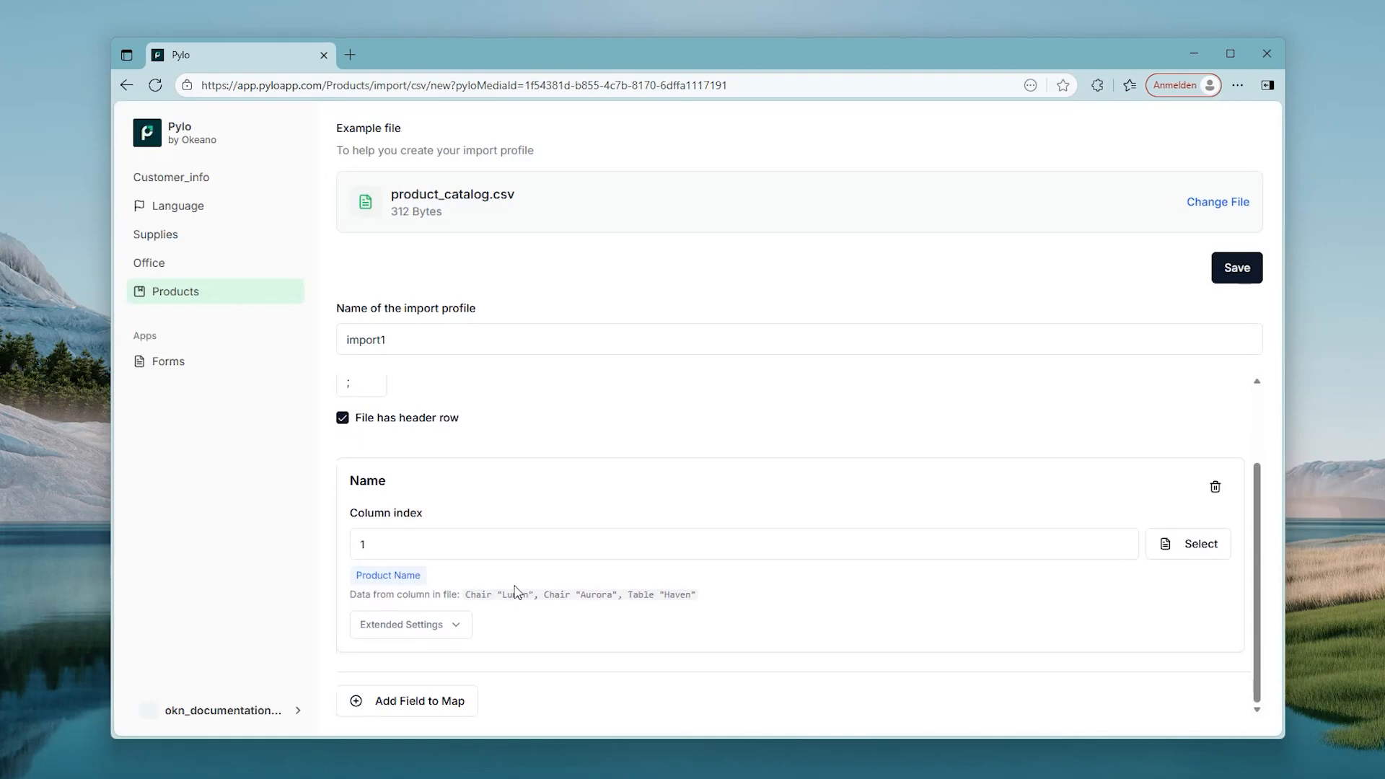
Step: Map the Number field to CSV column 2, Number, and save import1
left_click(440, 703)
left_click(446, 667)
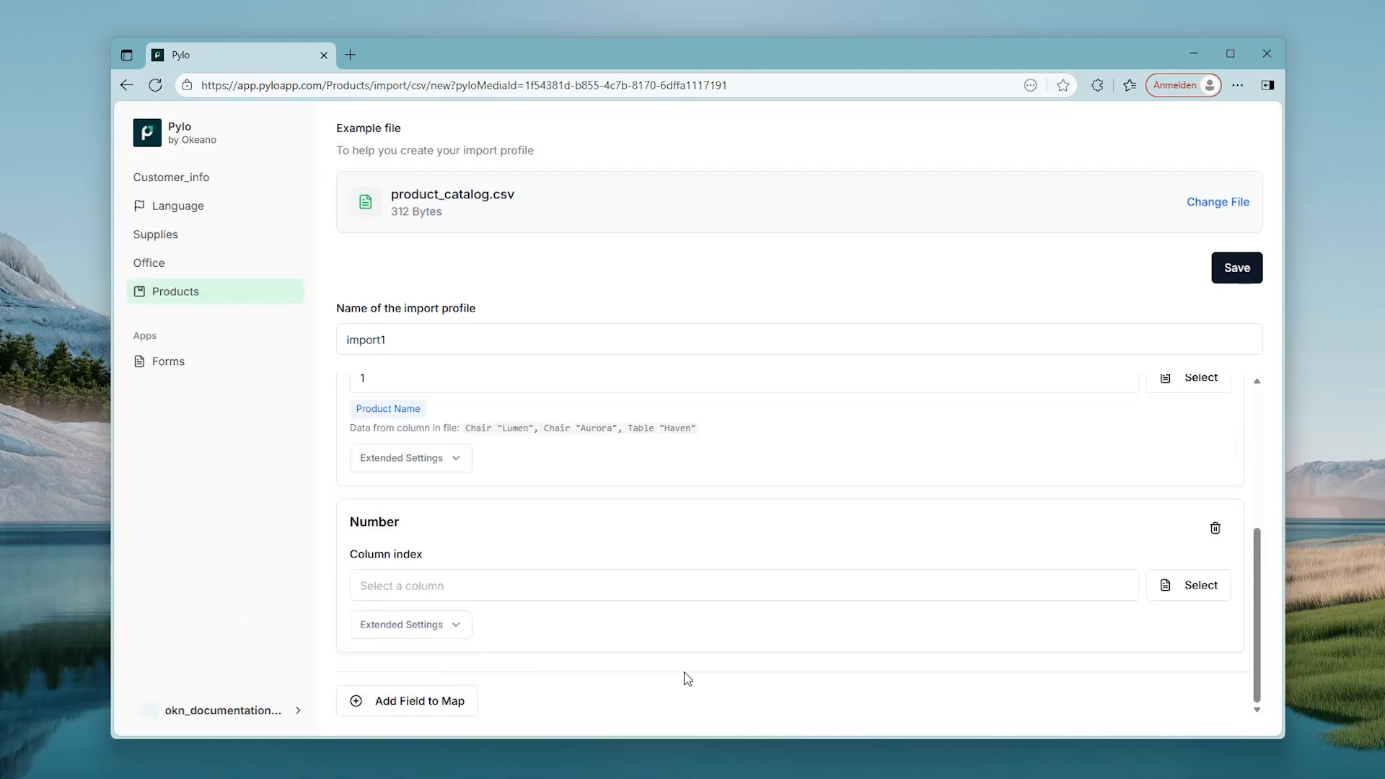
left_click(1187, 590)
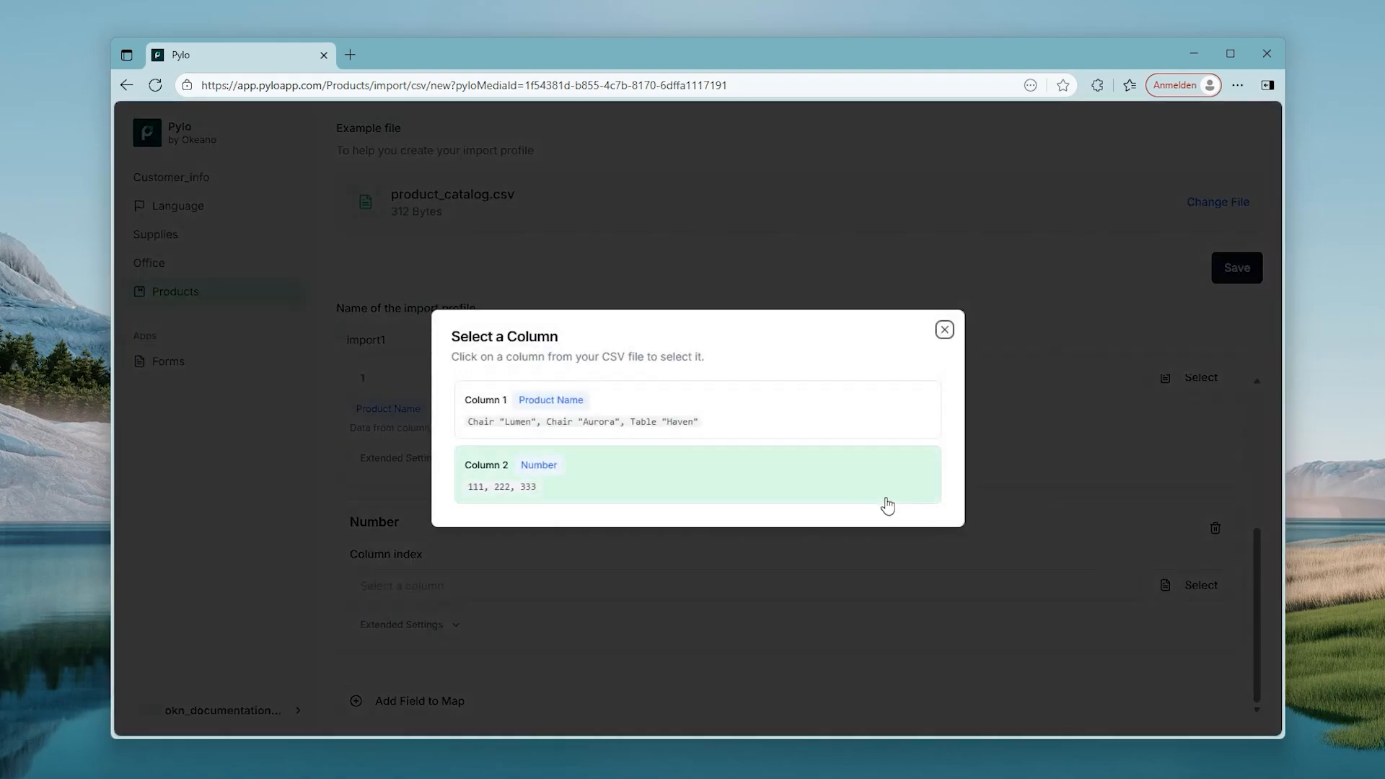
left_click(846, 499)
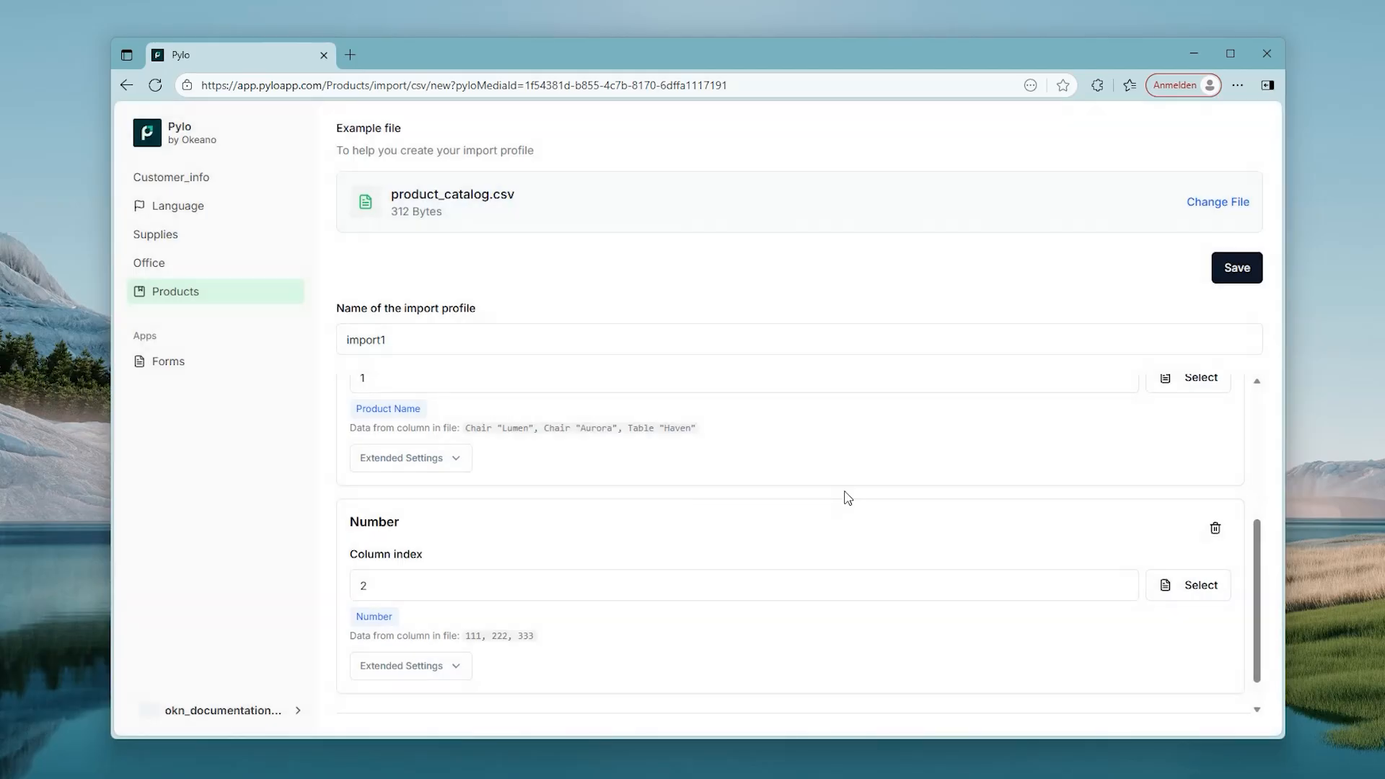
scroll(846, 496, "down", 1)
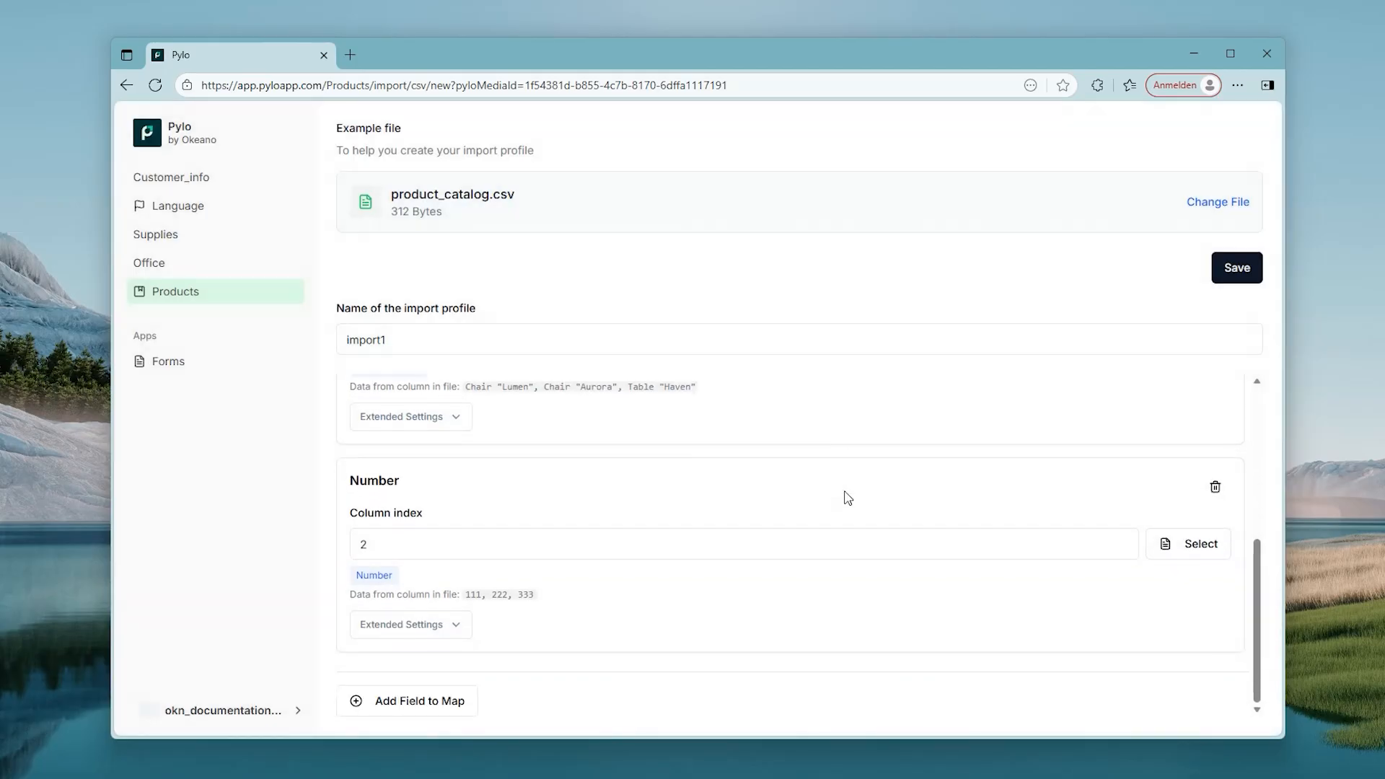
left_click(1233, 281)
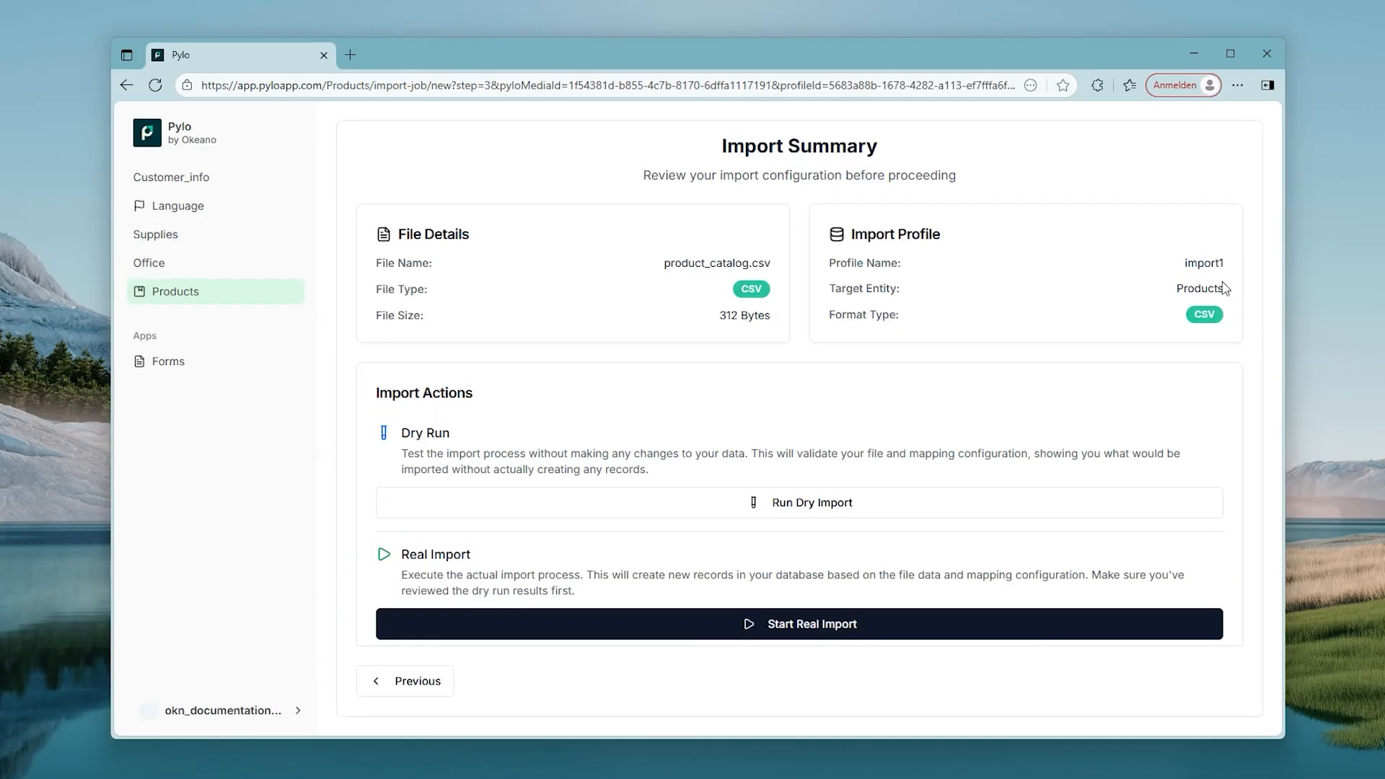
Step: Dry-run the import1 job, then rerun it without dry run to add 12 products
left_click(825, 518)
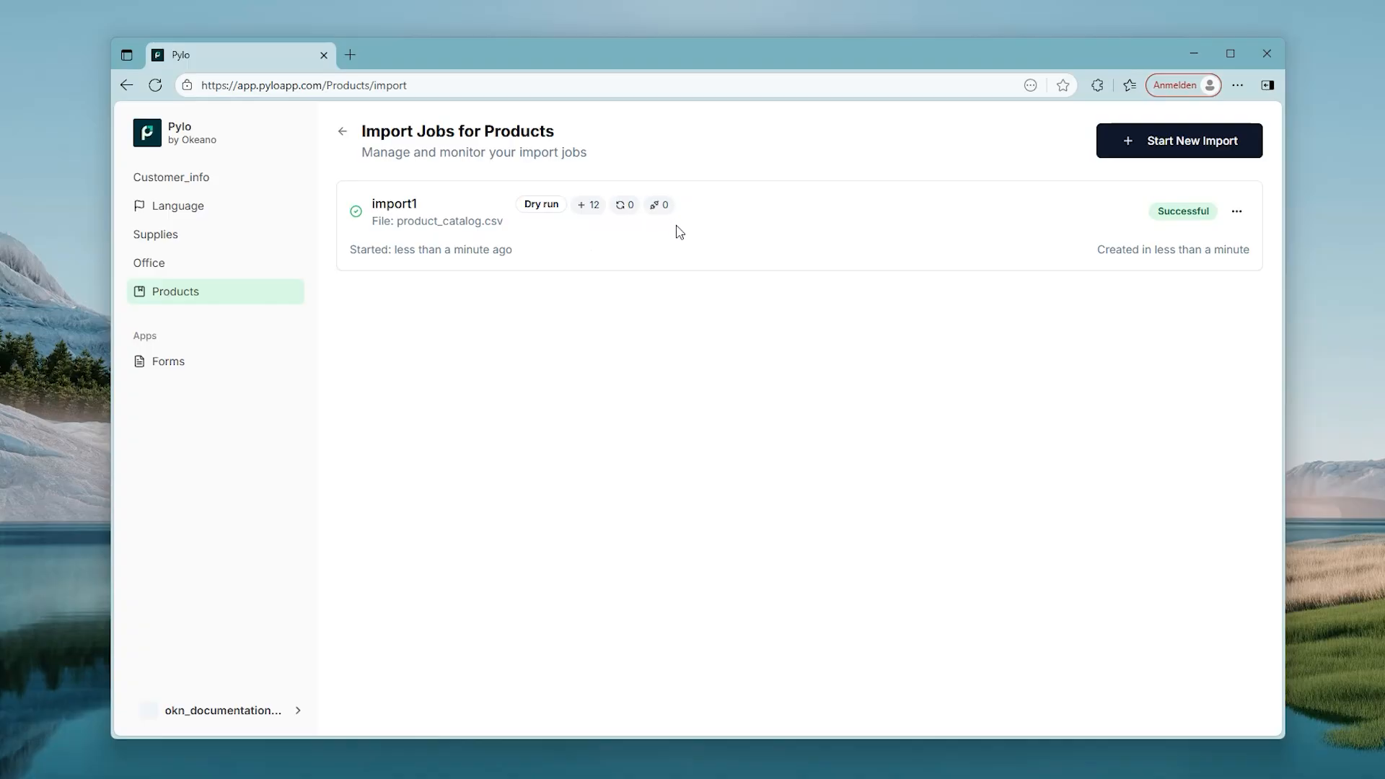
left_click(1236, 210)
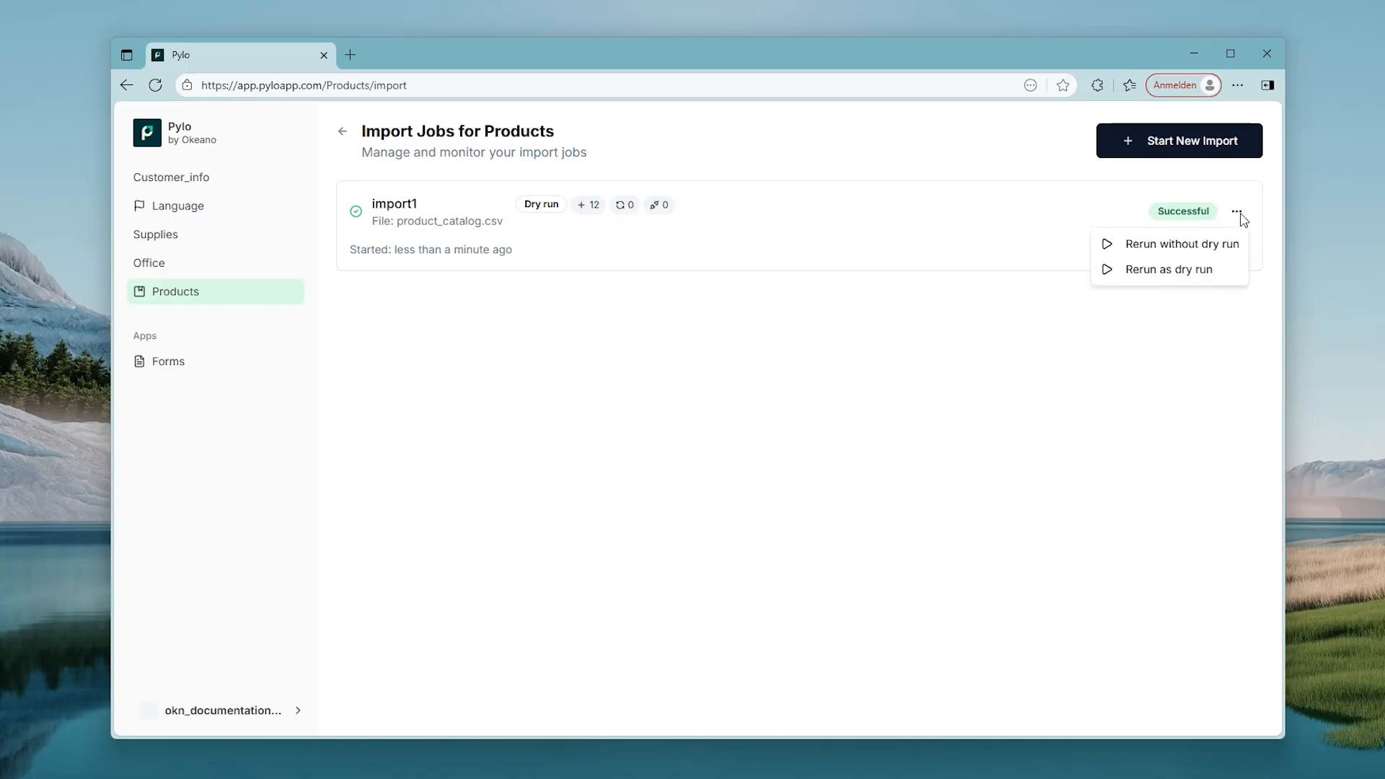
left_click(1224, 254)
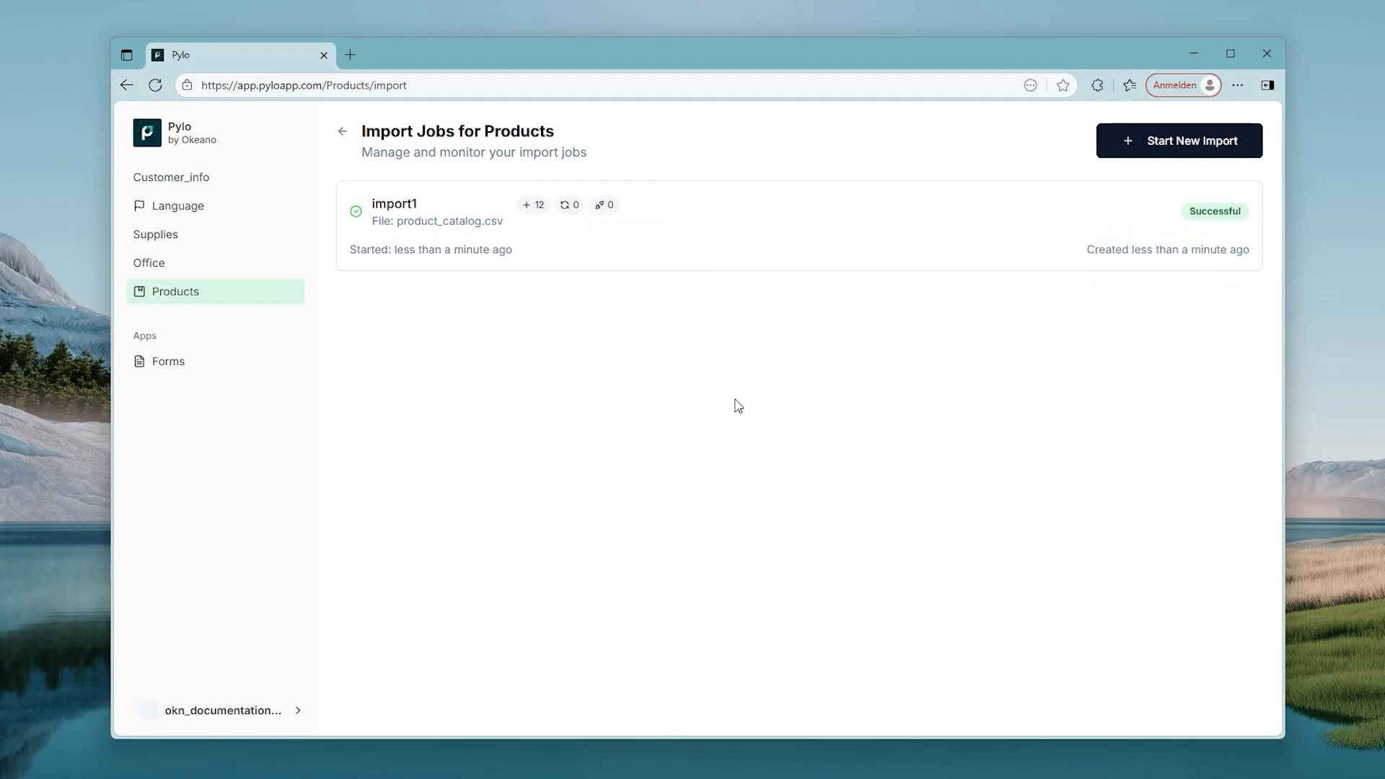
Step: Open the Products table and sort it by Number in ascending order
left_click(264, 303)
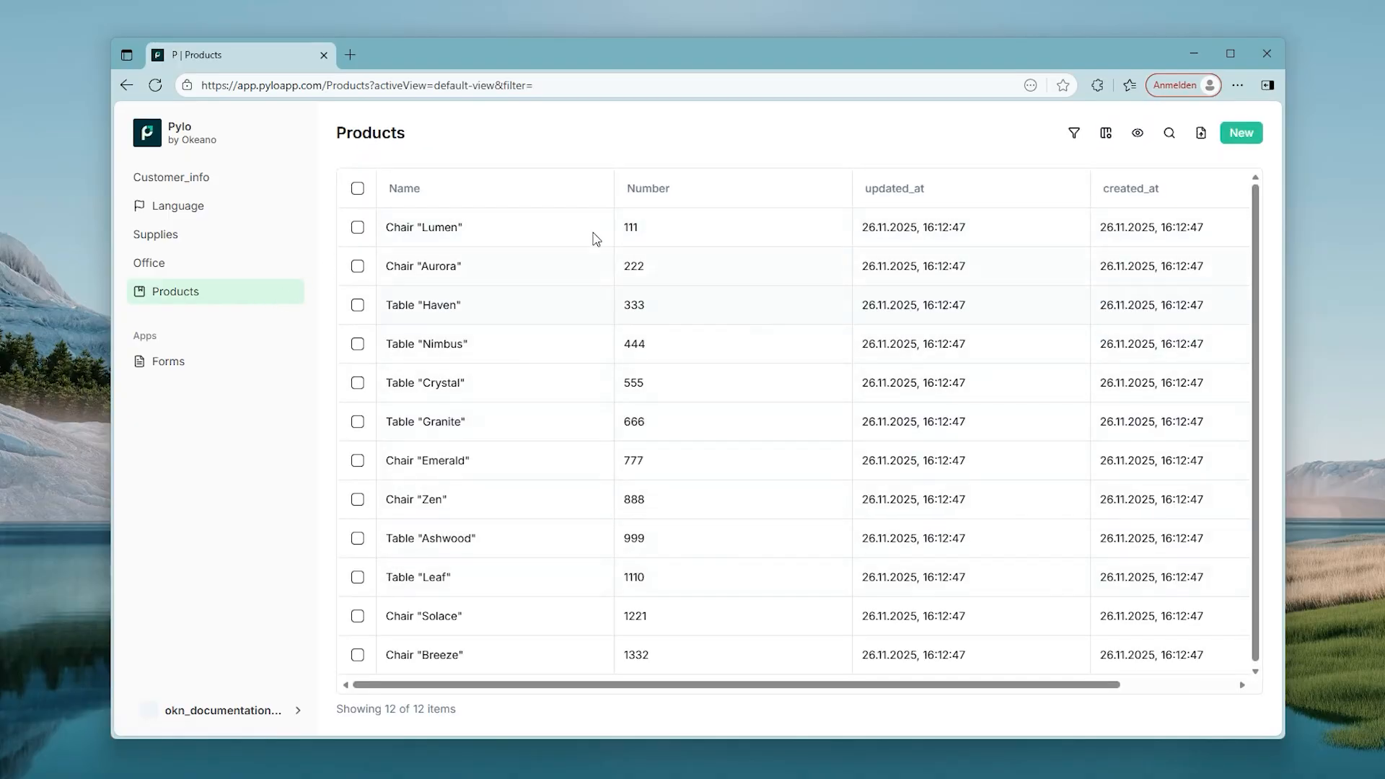
left_click(734, 193)
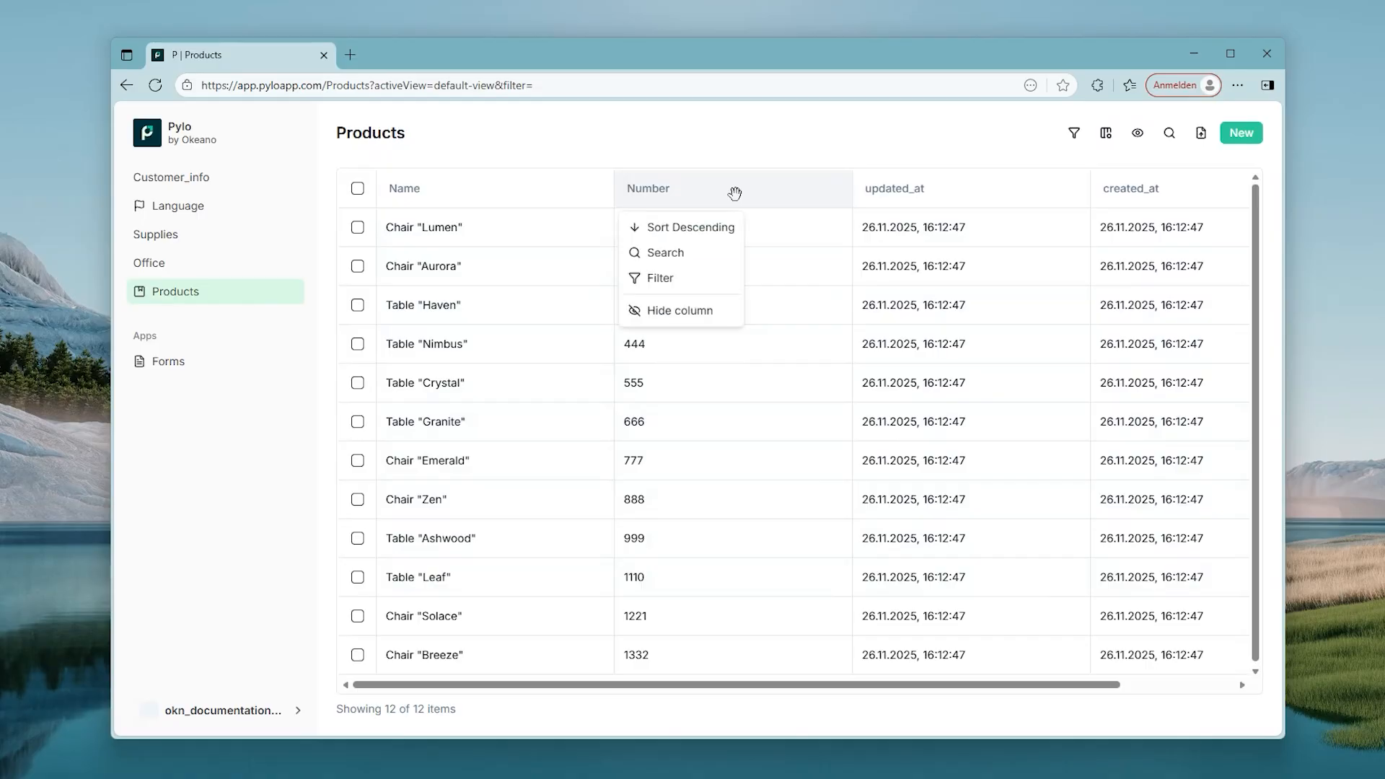
left_click(727, 227)
left_click(727, 191)
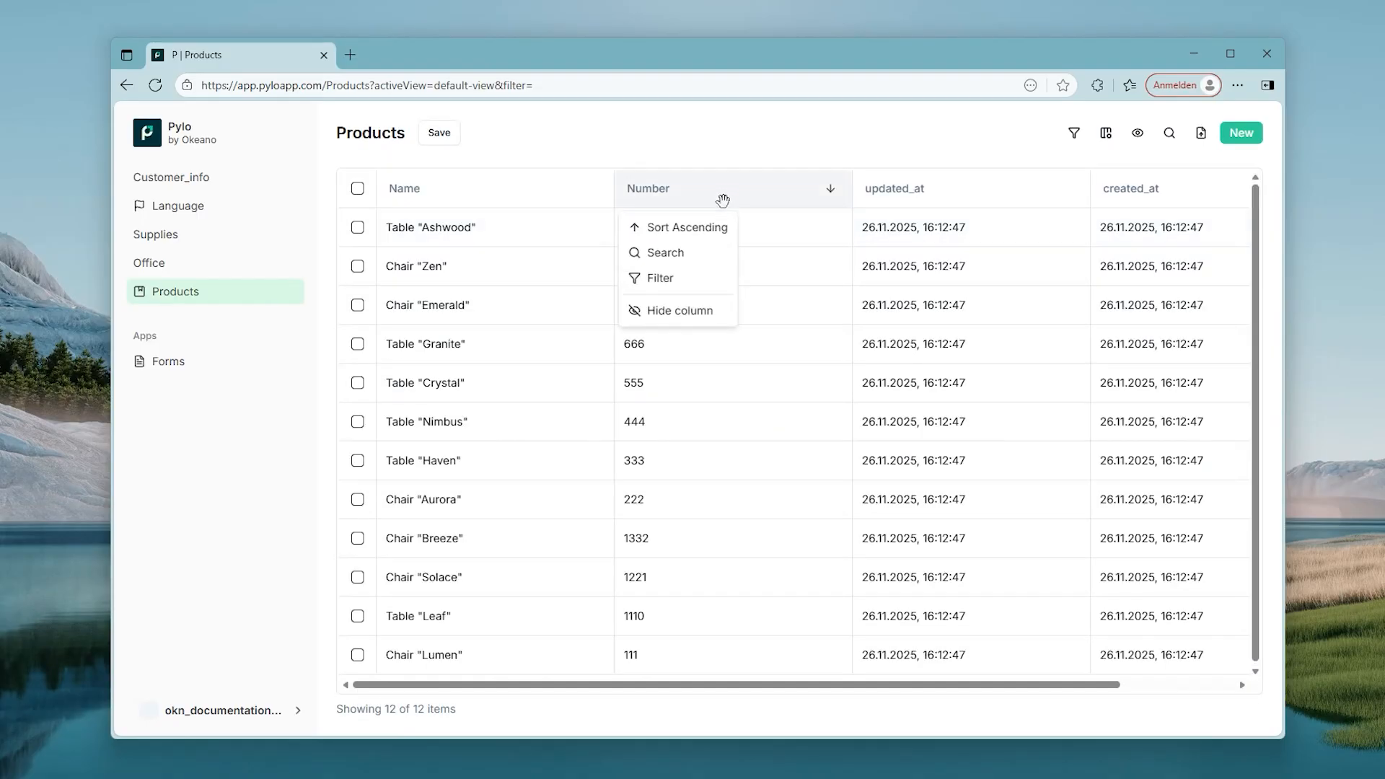
left_click(715, 227)
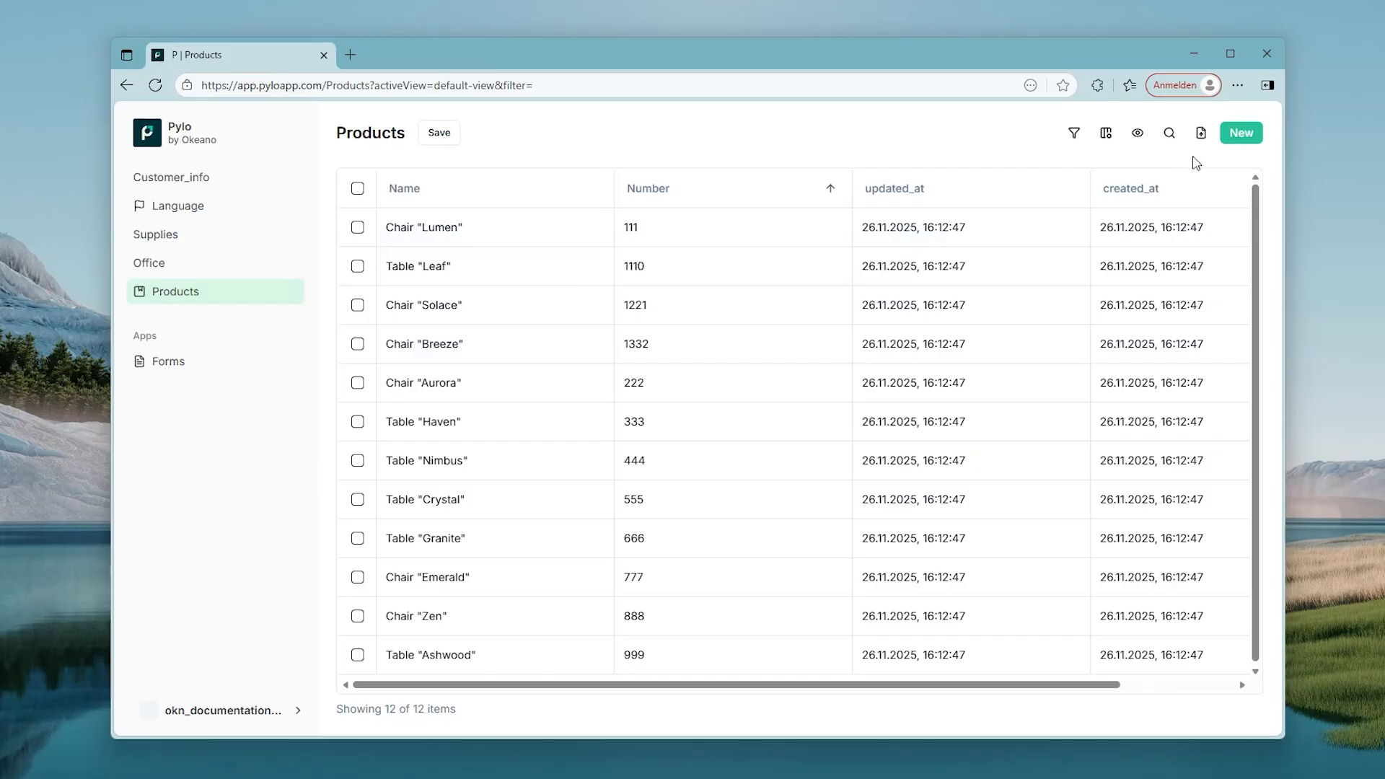
left_click(1201, 134)
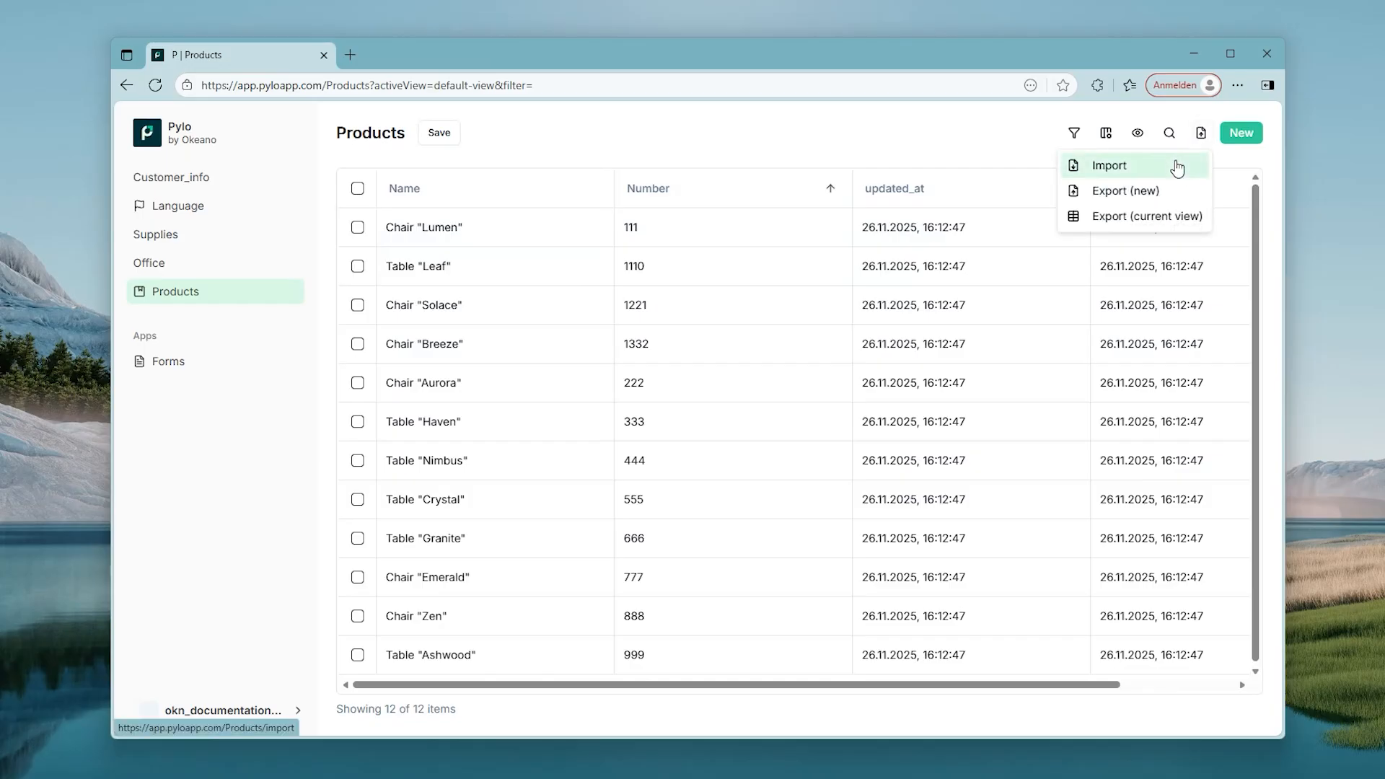
Step: Set up a new import of products_new_november.csv using the import1 profile
left_click(1178, 168)
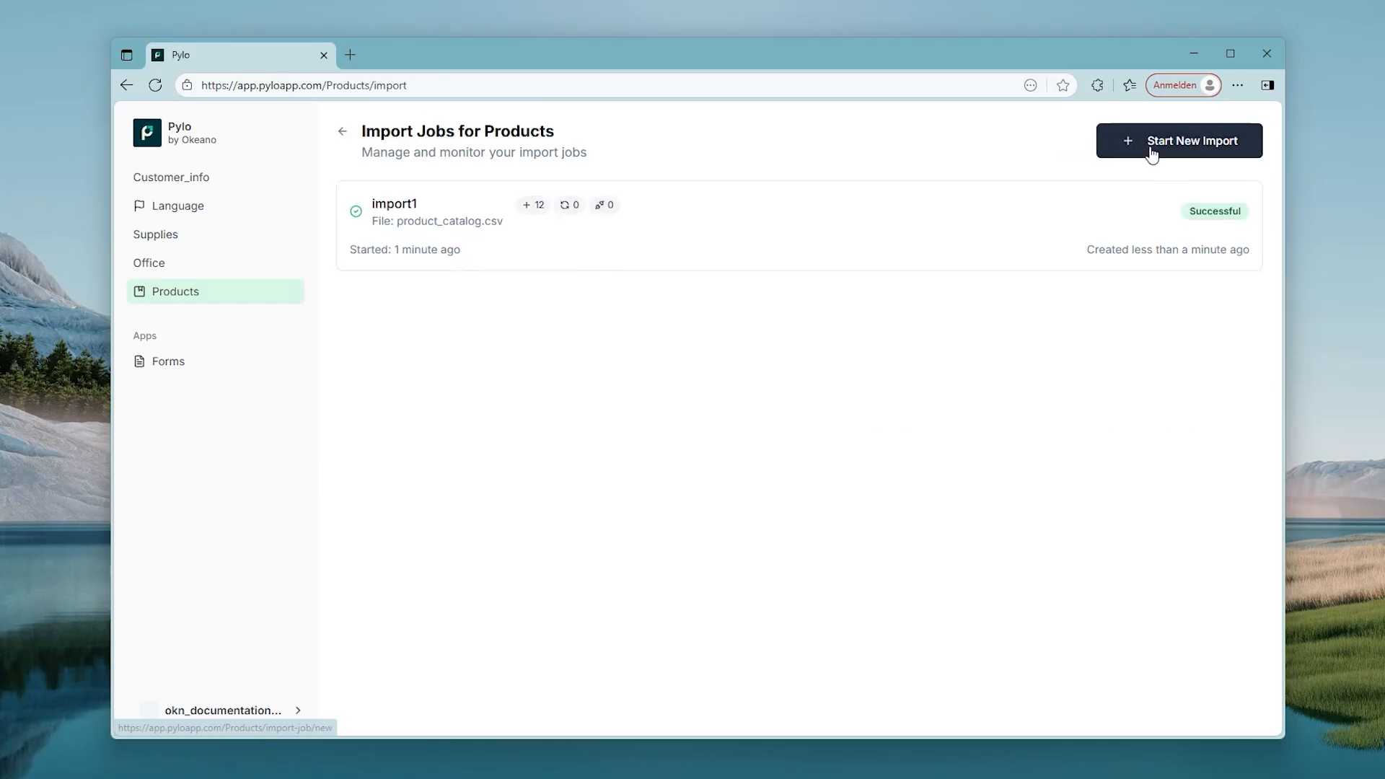
left_click(1152, 154)
left_click(890, 288)
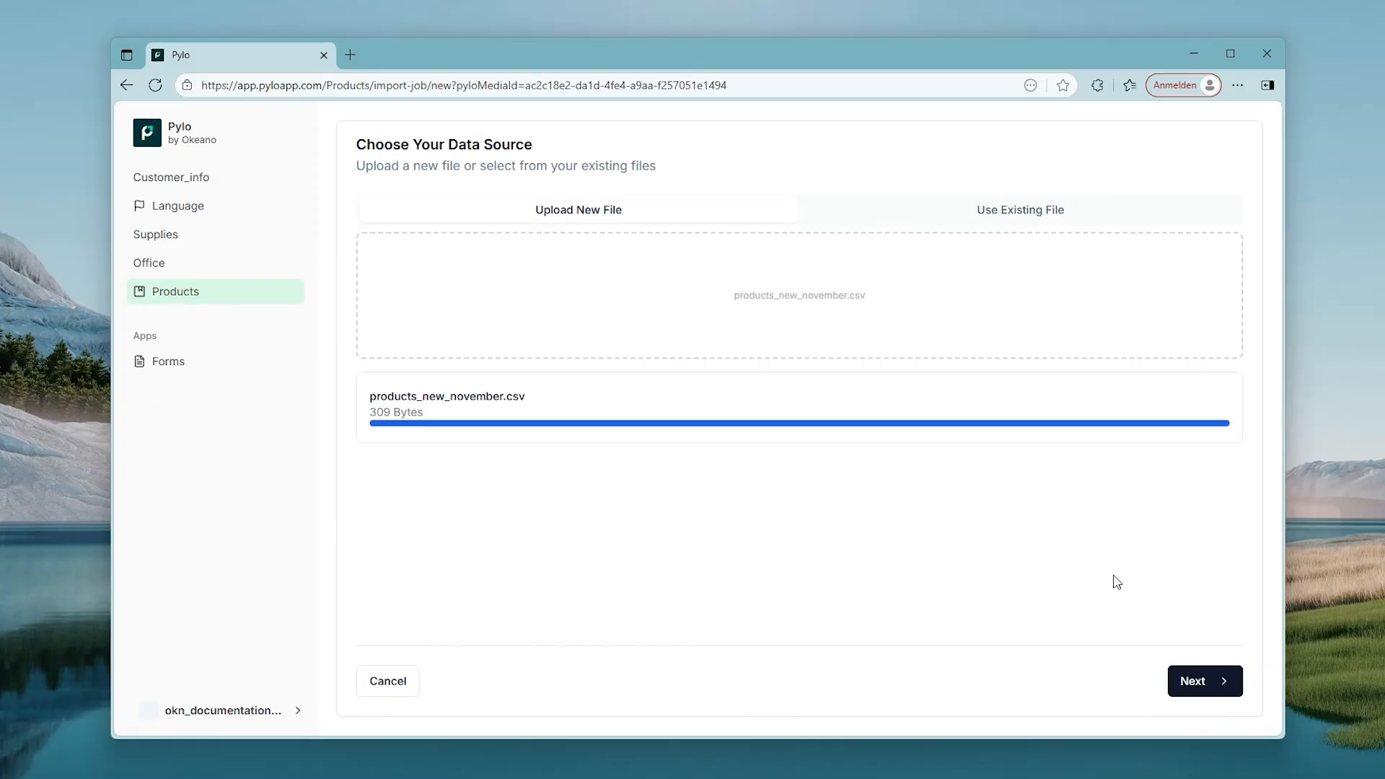
left_click(1190, 679)
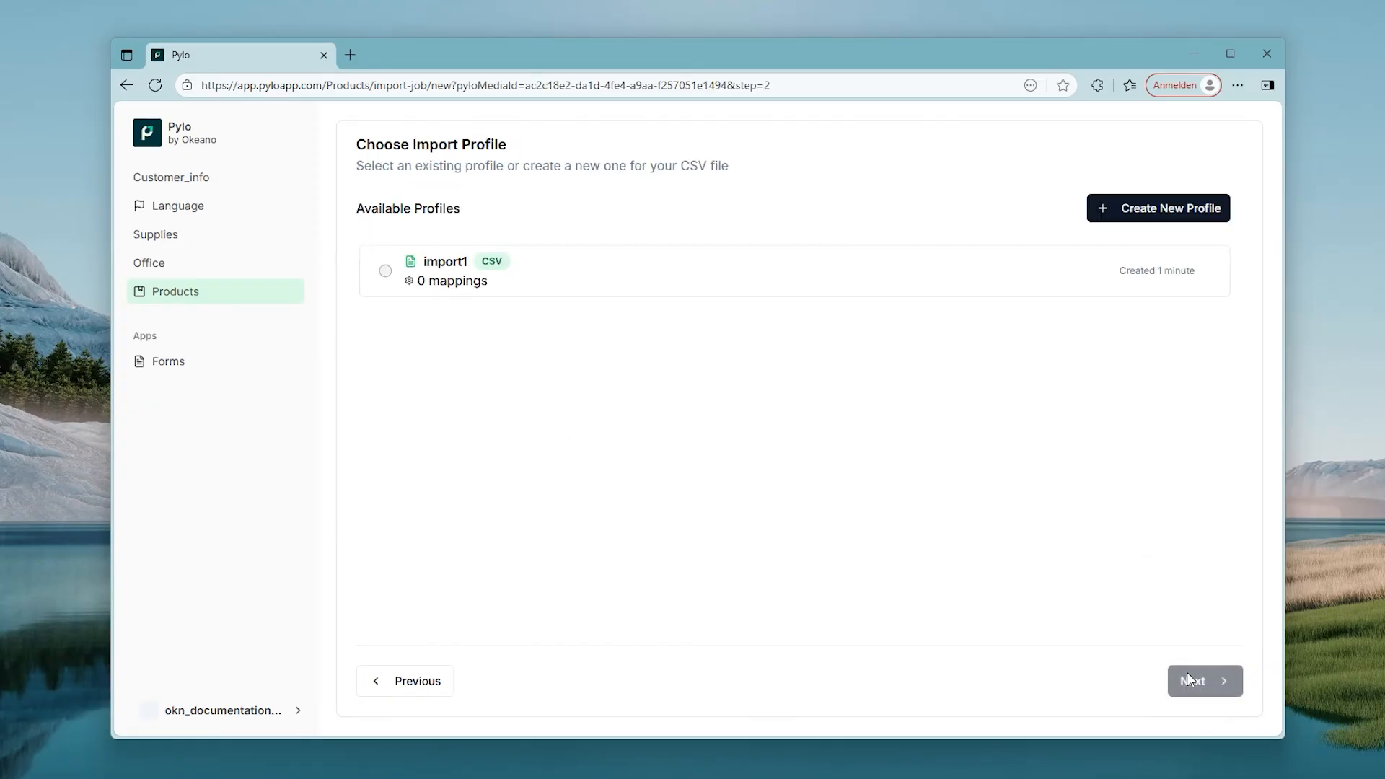
left_click(385, 278)
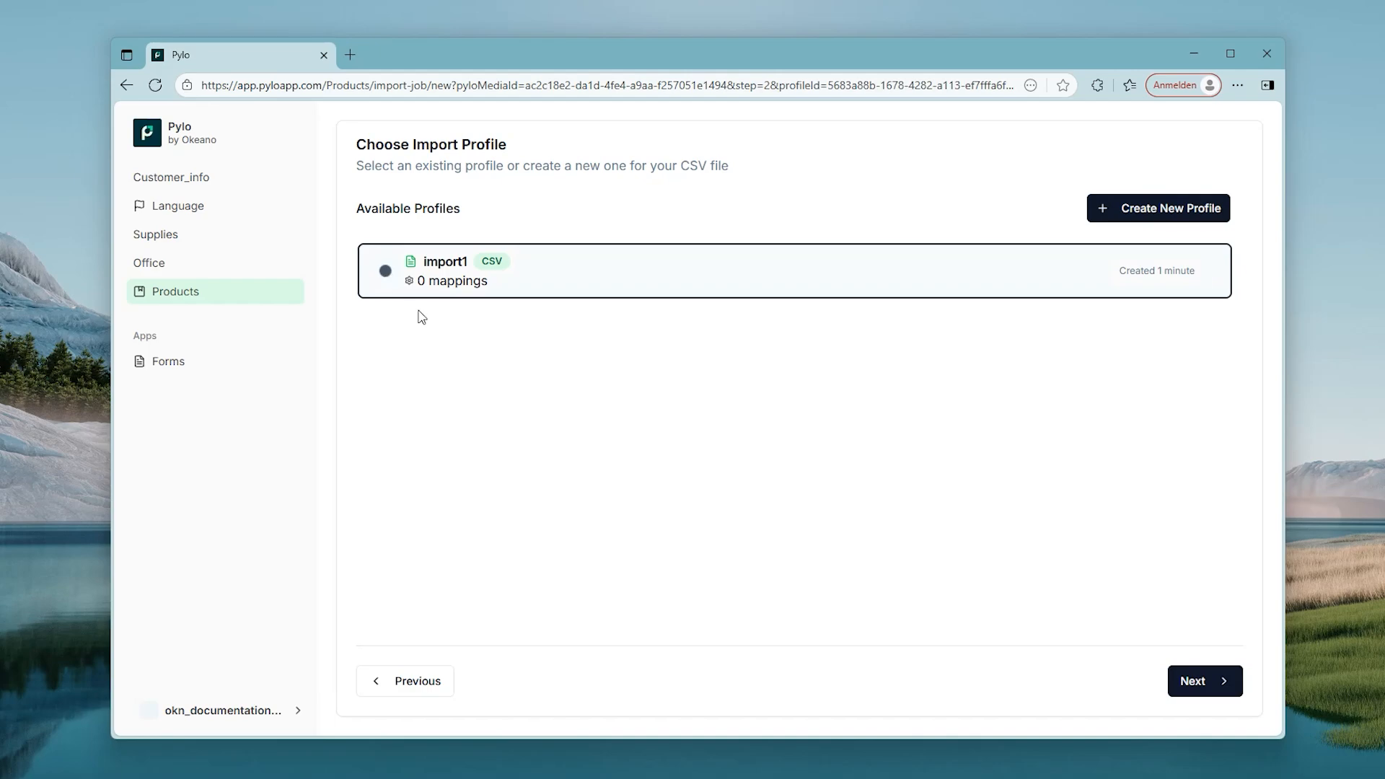
left_click(1173, 681)
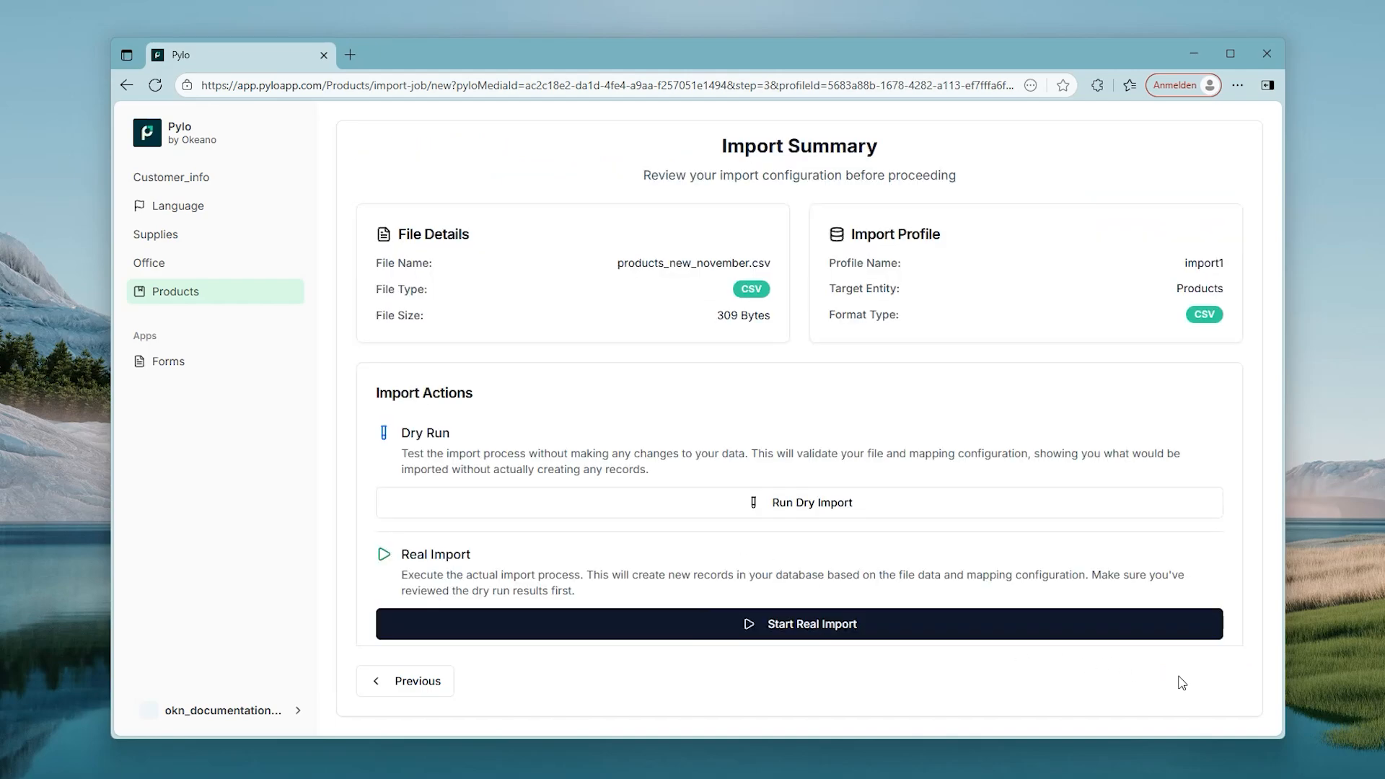
Step: Dry-run the November import, then rerun it as a real import
left_click(836, 512)
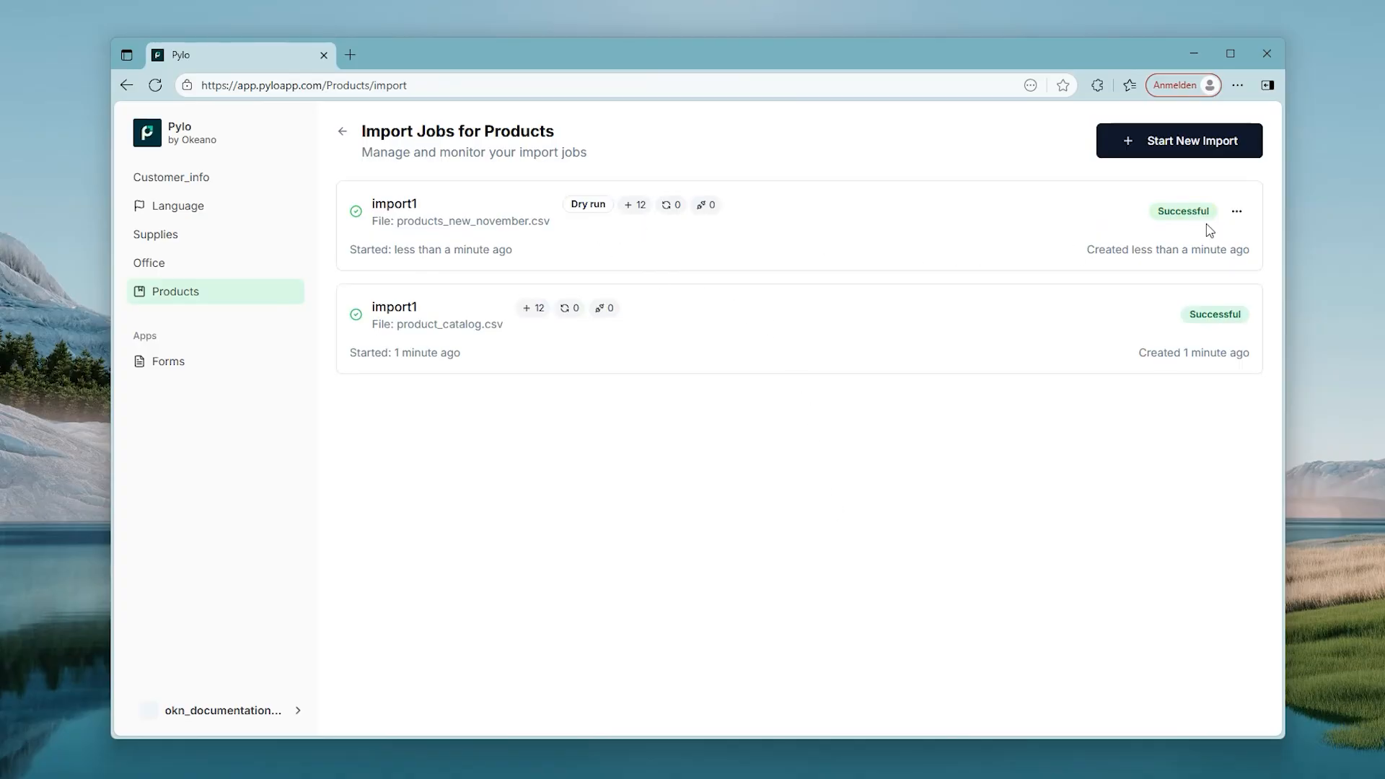
left_click(1237, 213)
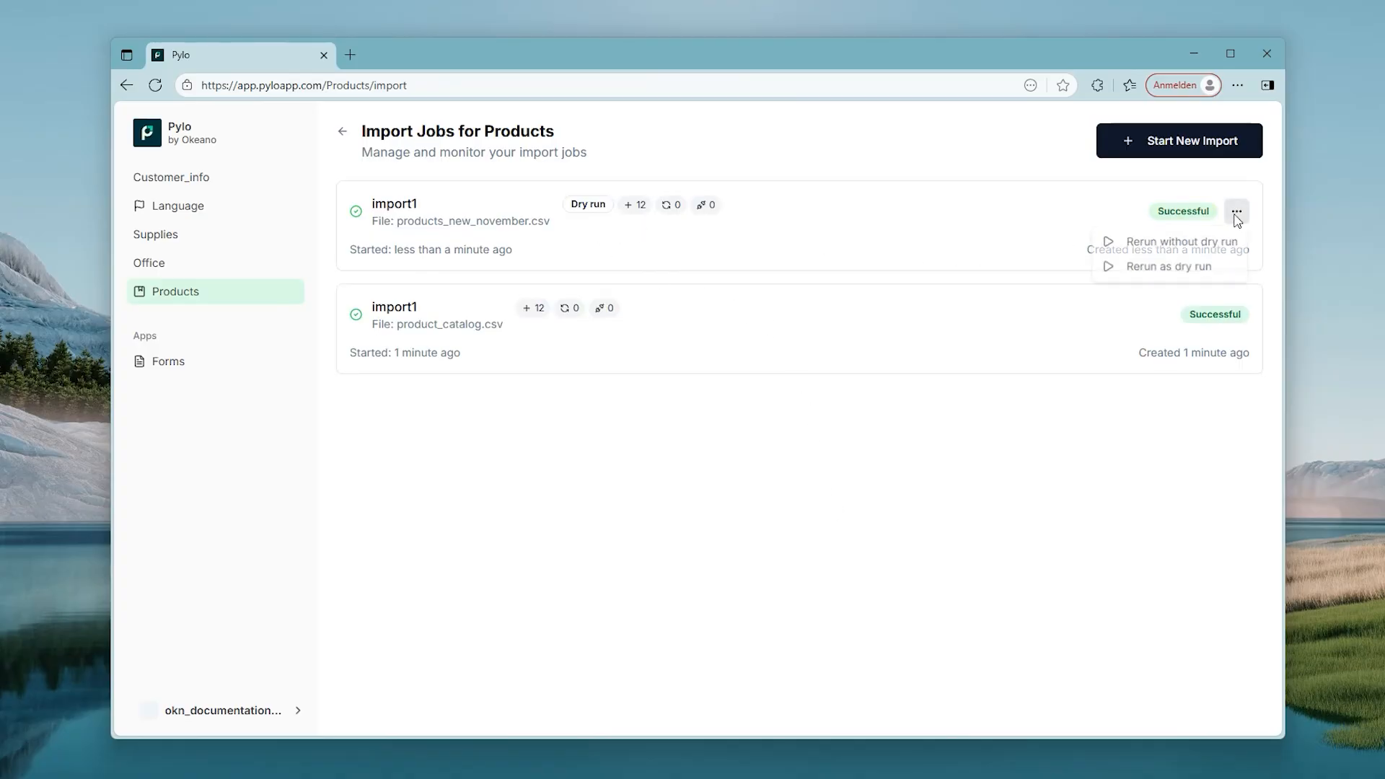
left_click(1203, 244)
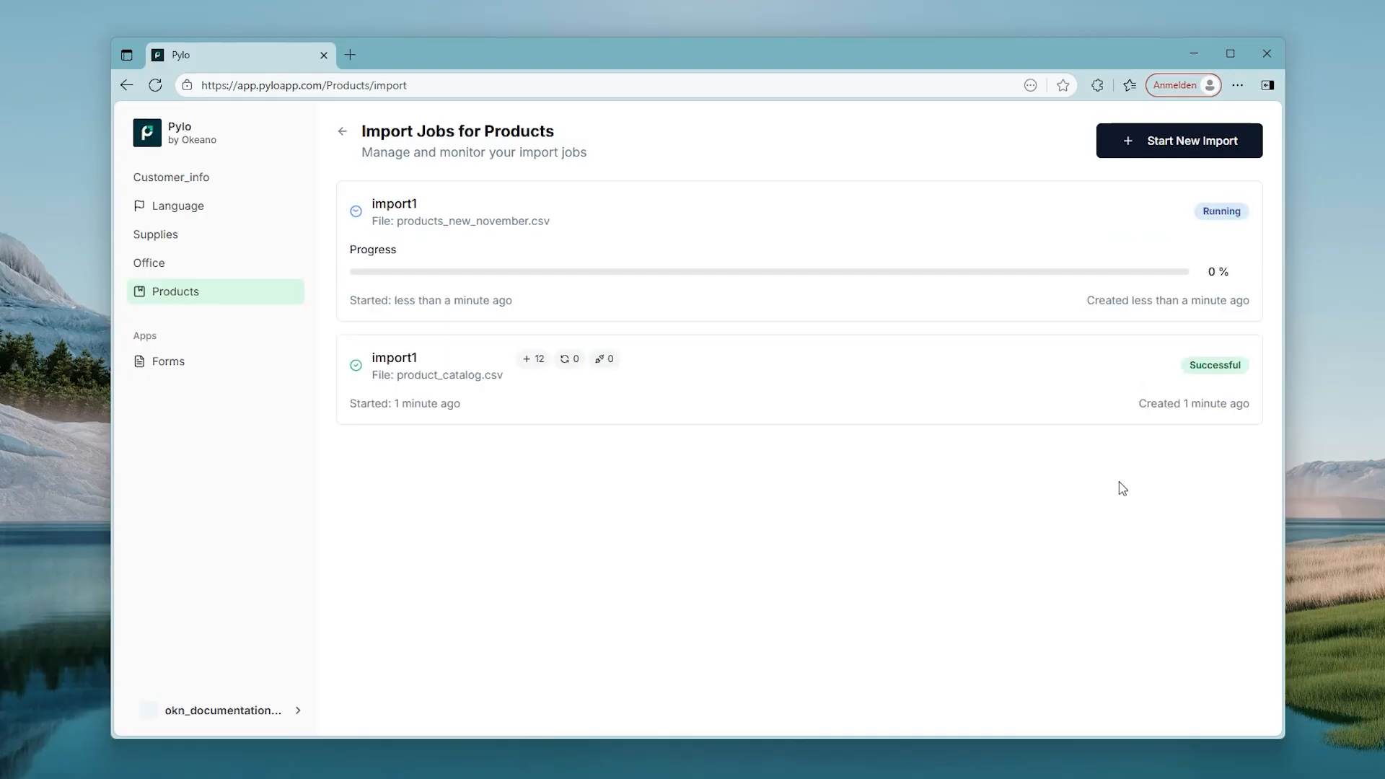
Step: Return to the Products table, now listing 24 of 24 items
left_click(174, 298)
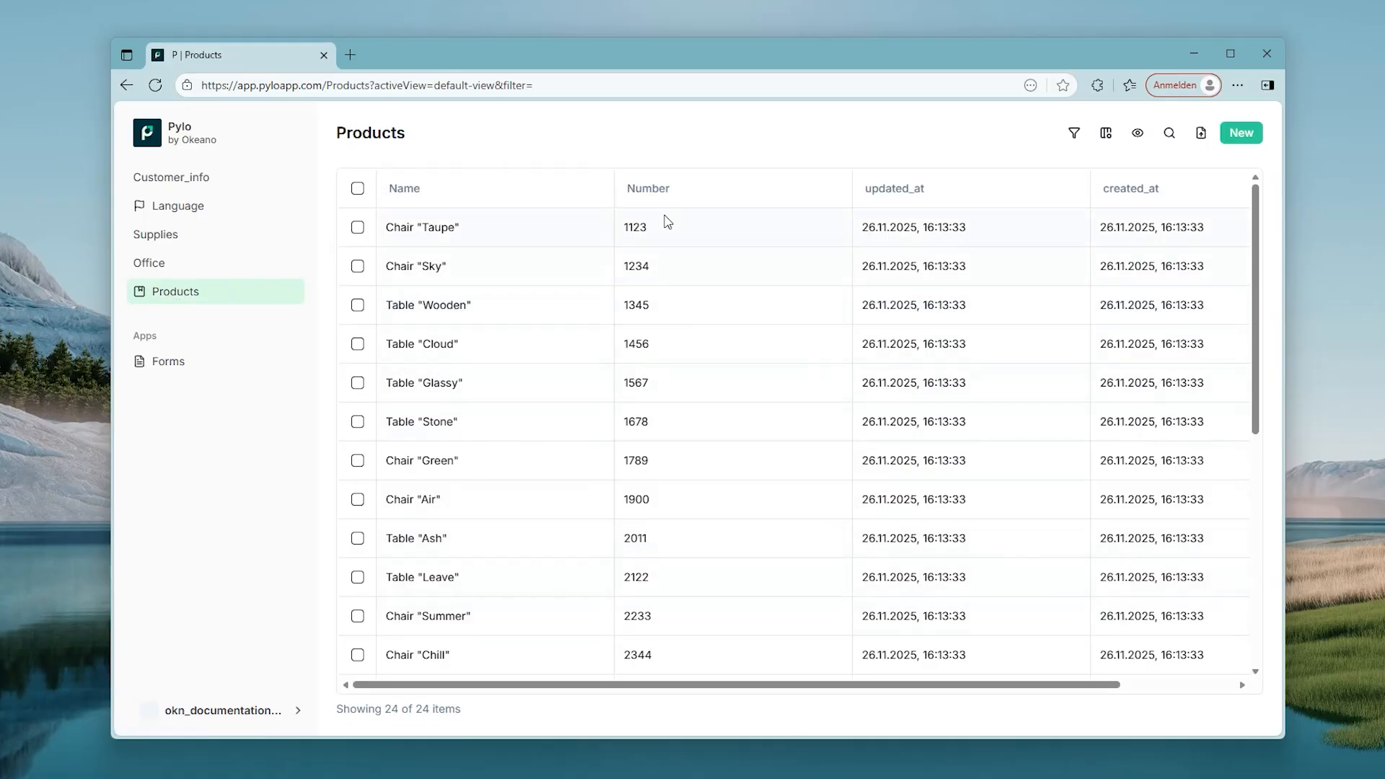
left_click(1201, 134)
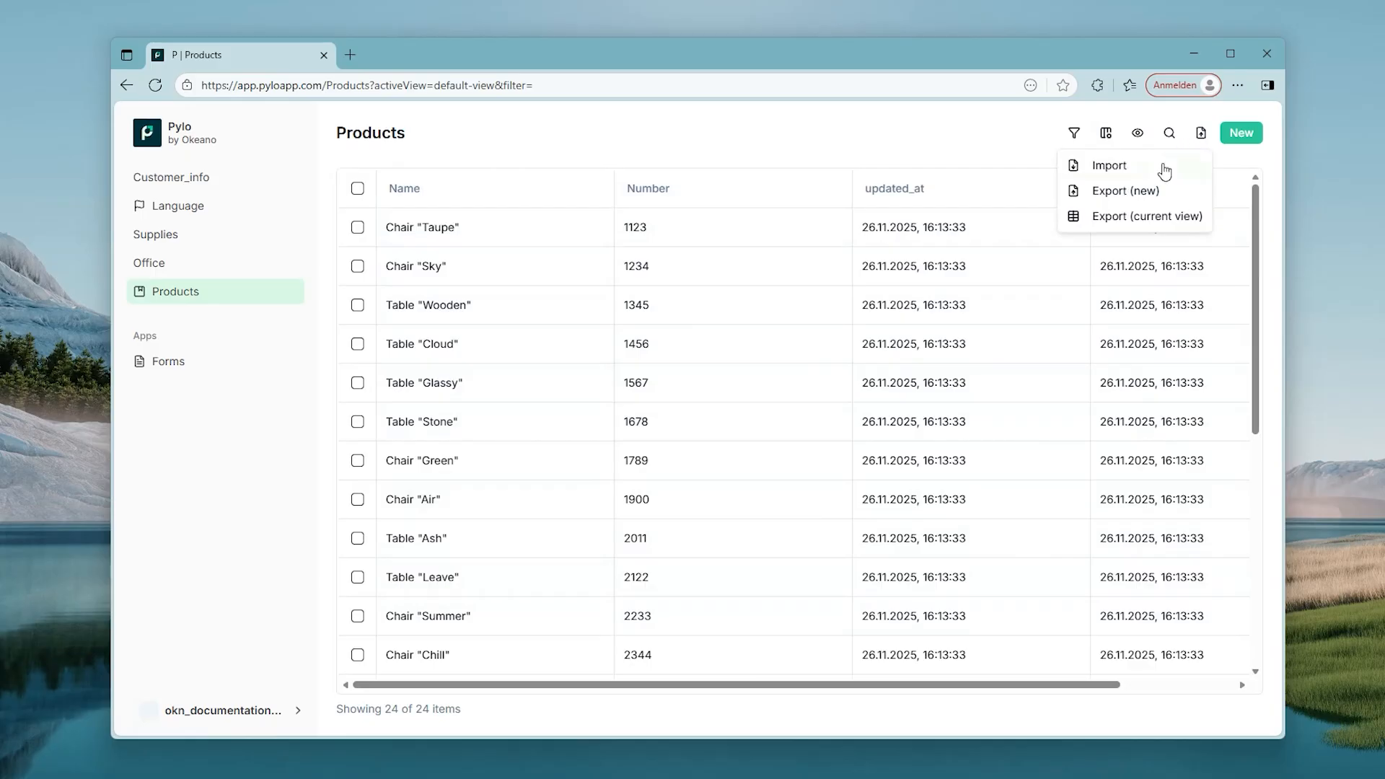
Step: Create the first Products export and name it export1
left_click(1130, 192)
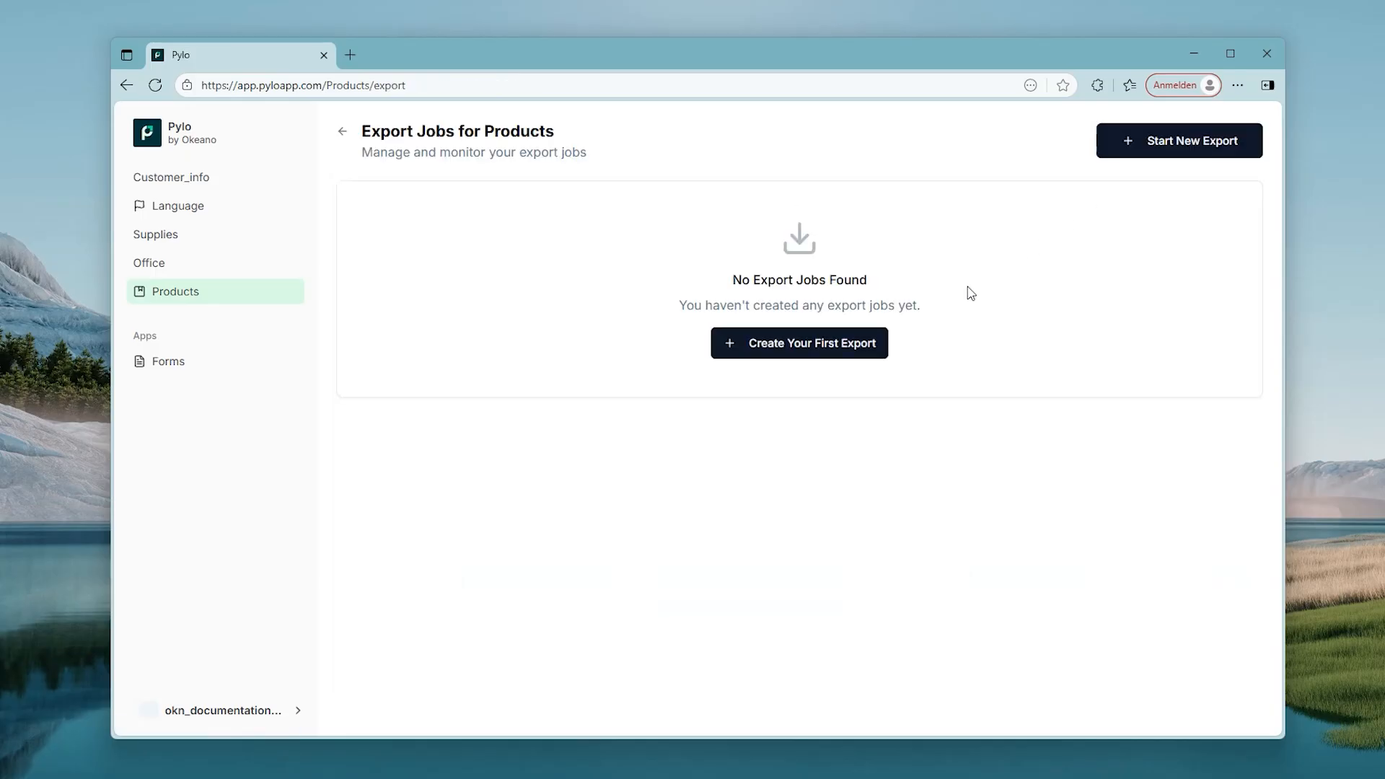
left_click(835, 348)
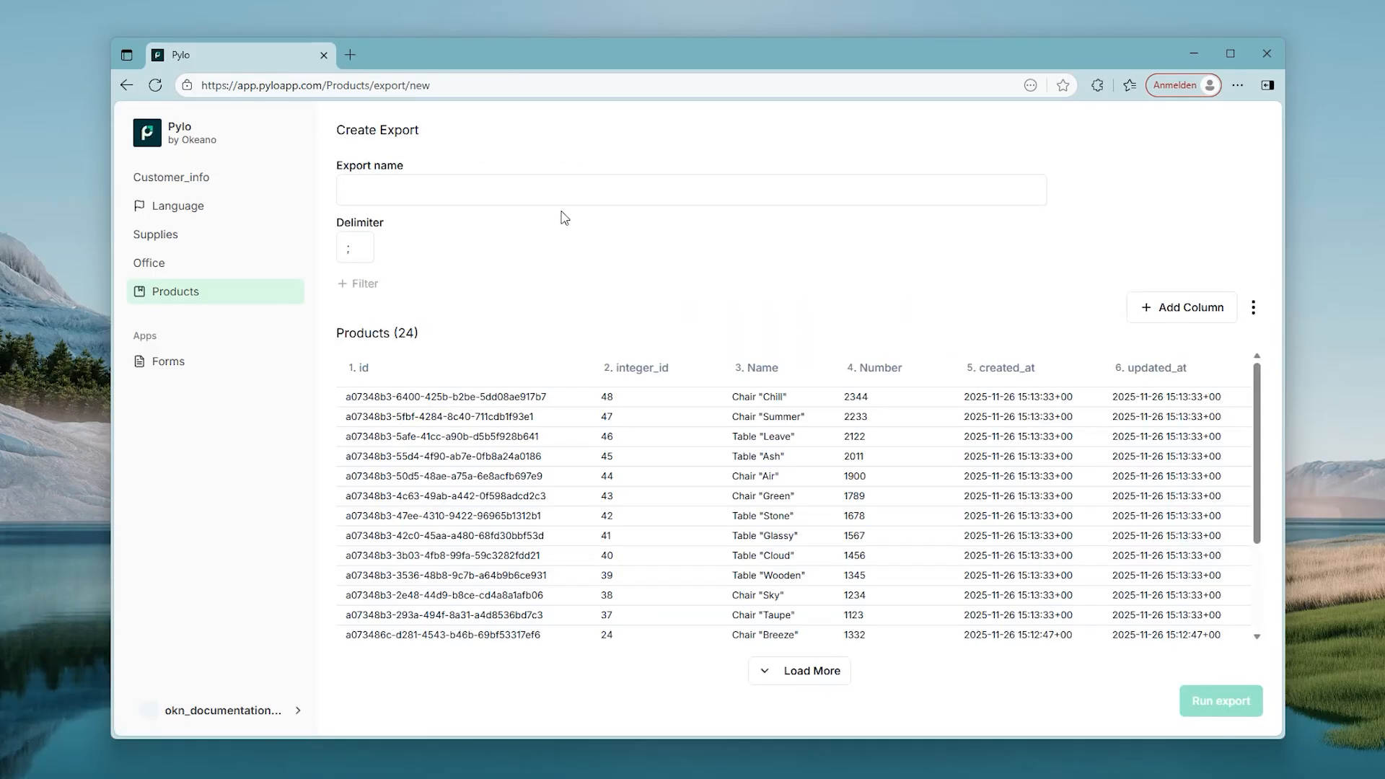
type("export1")
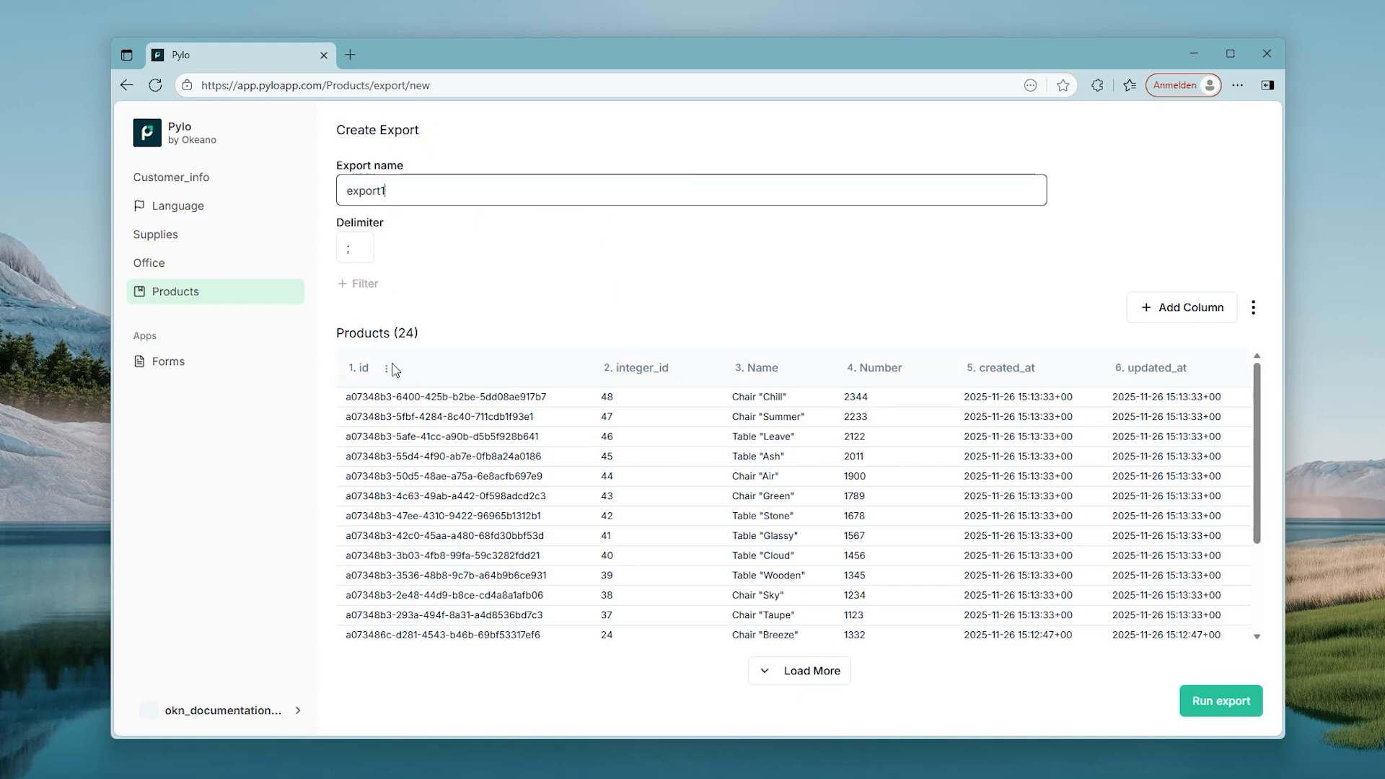
Step: Remove the id, integer_id, created_at and updated_at columns, then run the export
left_click(386, 369)
left_click(366, 395)
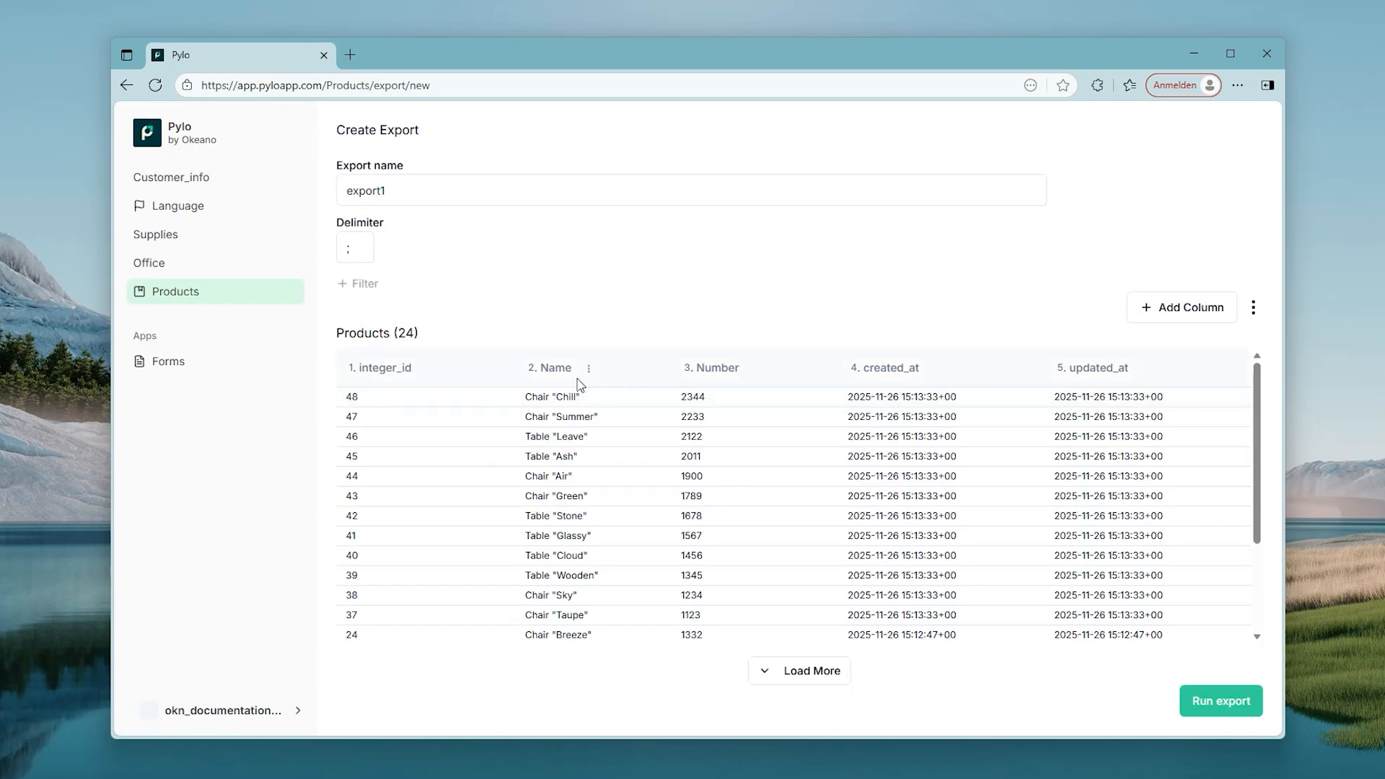
left_click(429, 369)
left_click(419, 398)
left_click(835, 368)
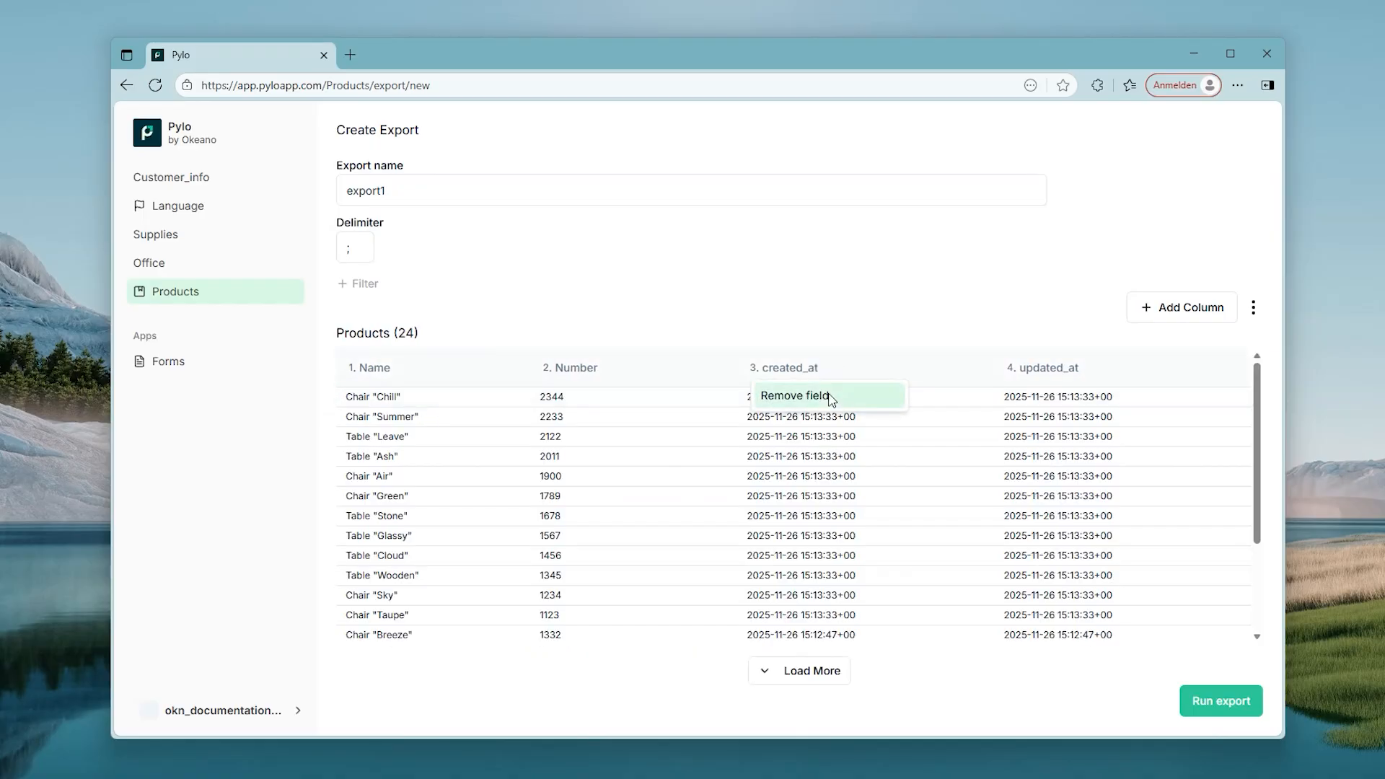
left_click(835, 398)
left_click(997, 370)
left_click(986, 398)
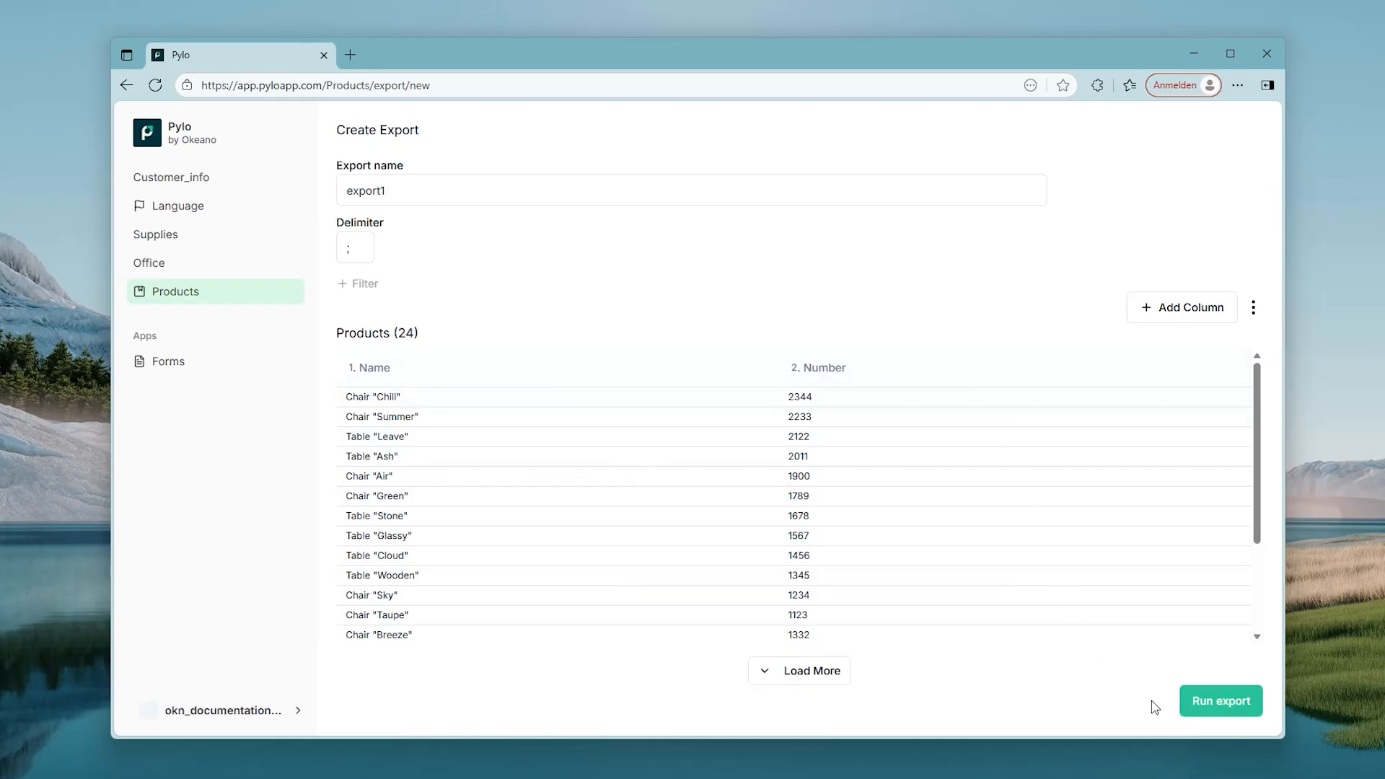
left_click(1207, 709)
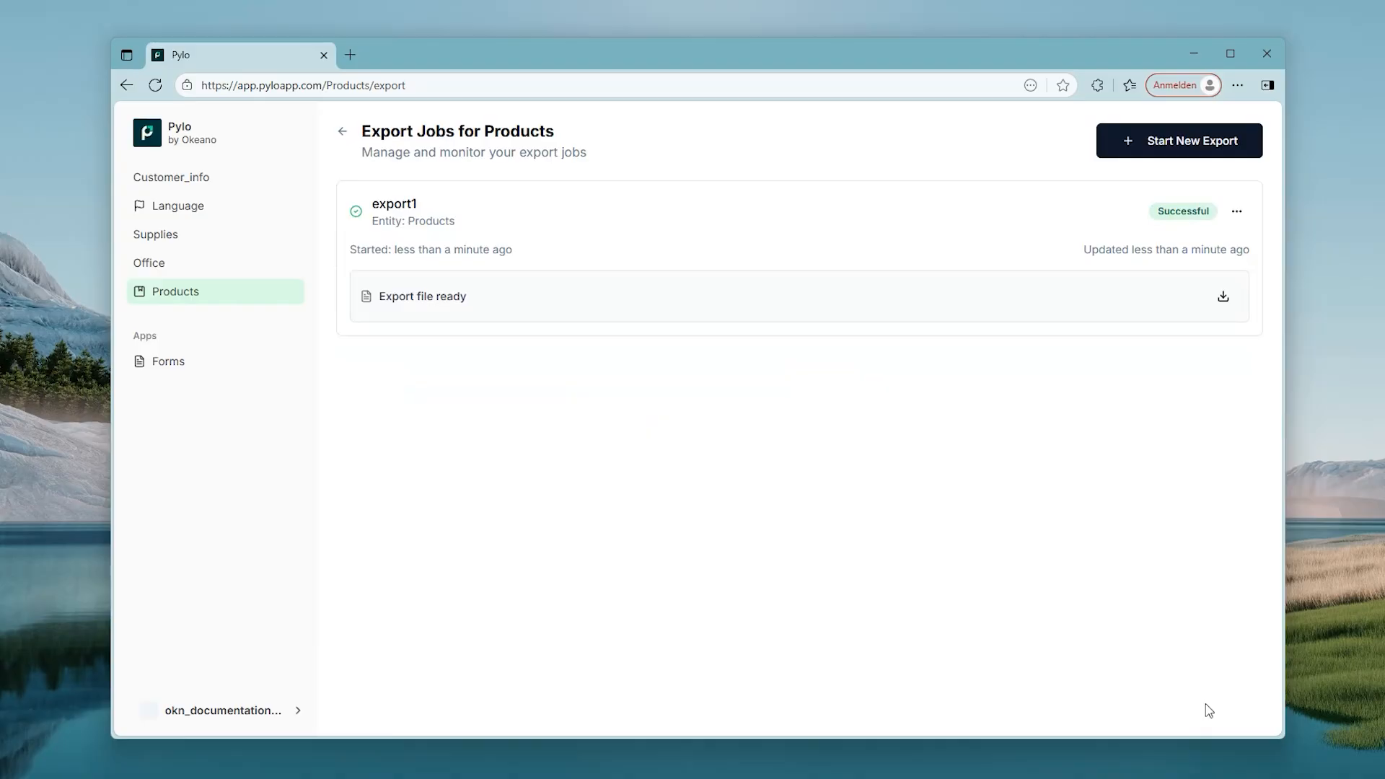
Step: Download the export file and add a Categories heading in cell C1
left_click(1223, 296)
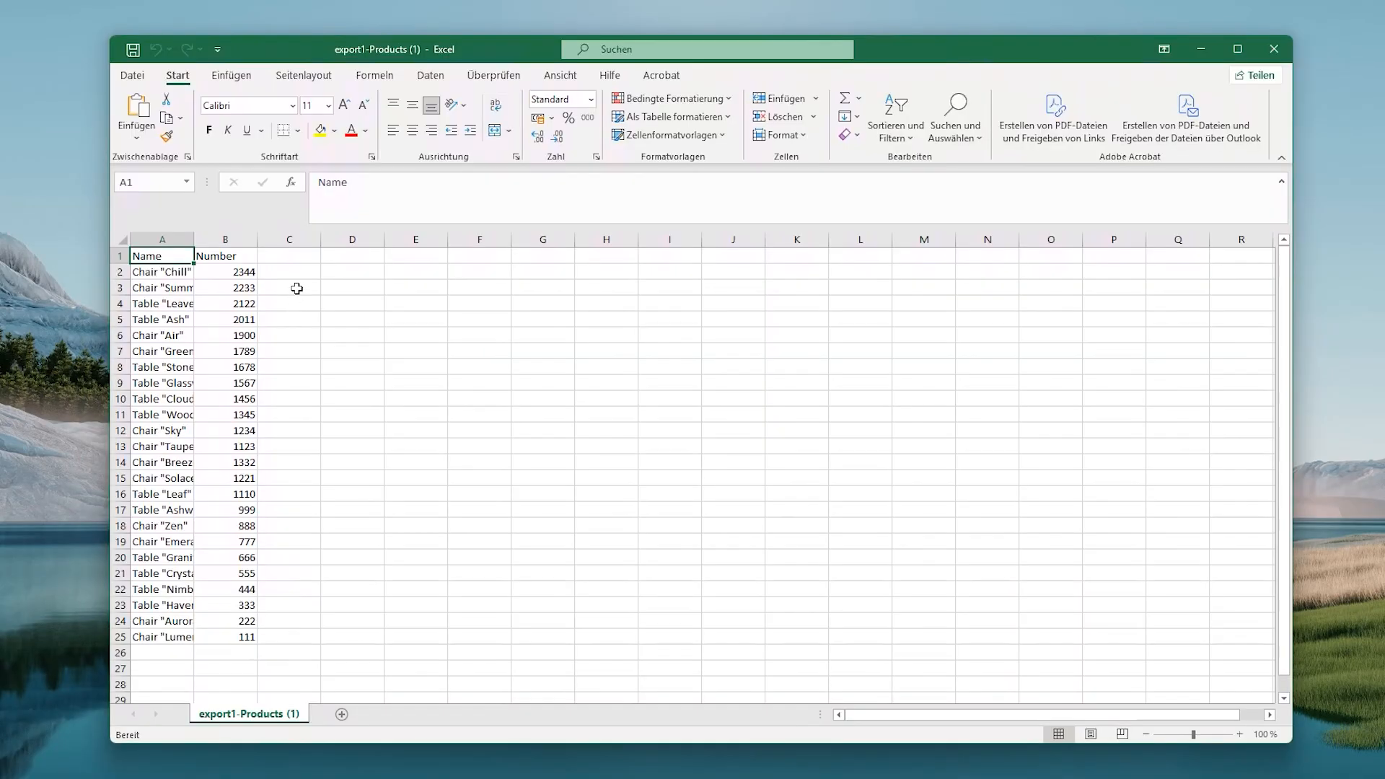
left_click(281, 256)
type("Categories")
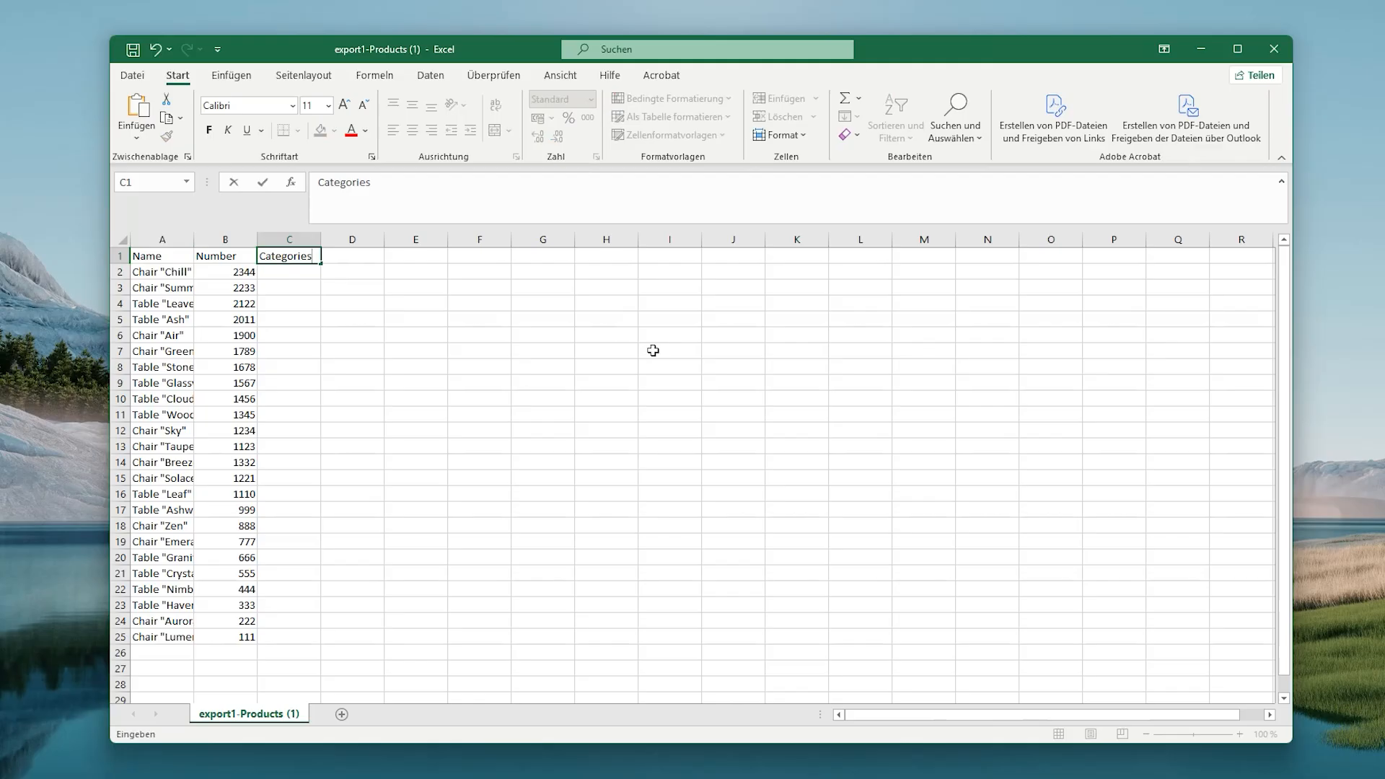
key("Return")
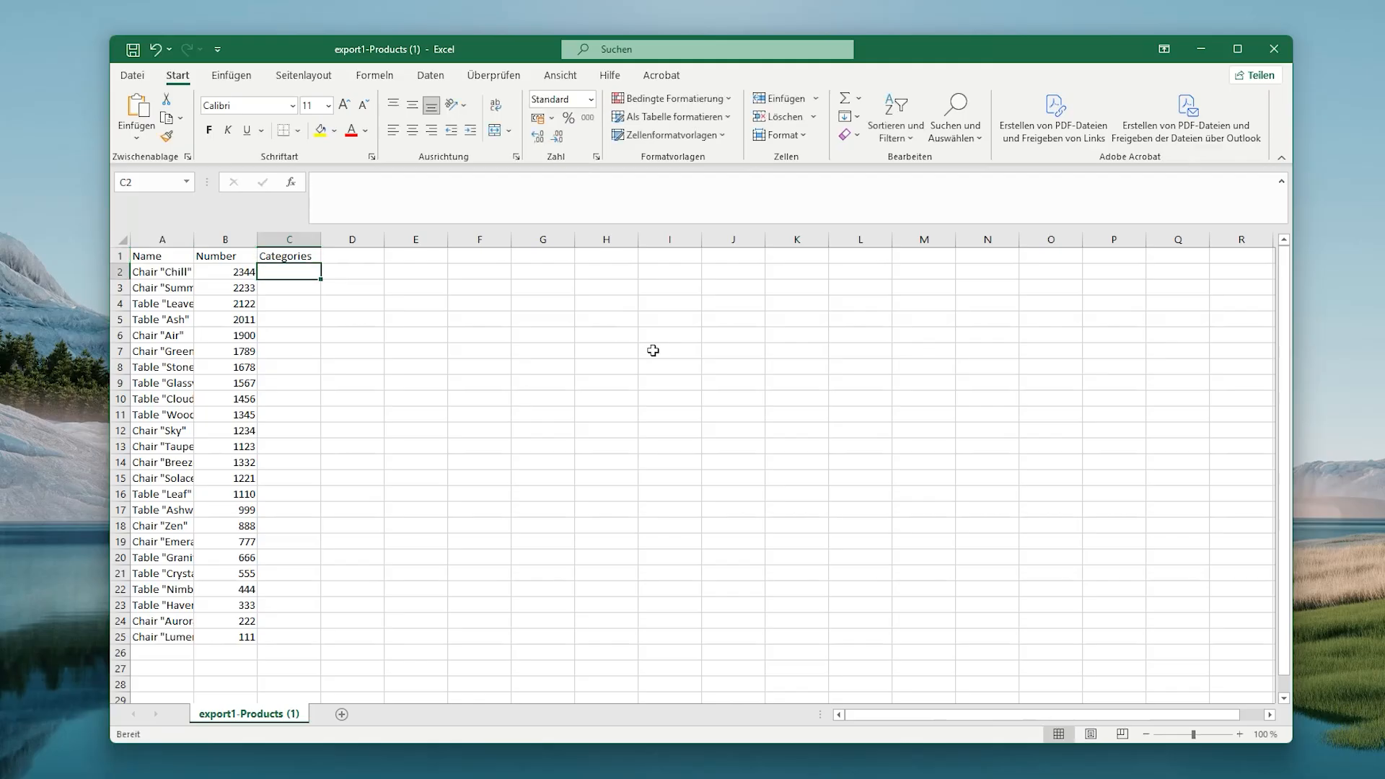
Step: Enter Chair, Chair, Table in C2:C4 and Flash Fill the rest of column C
type("Chair")
key("Return")
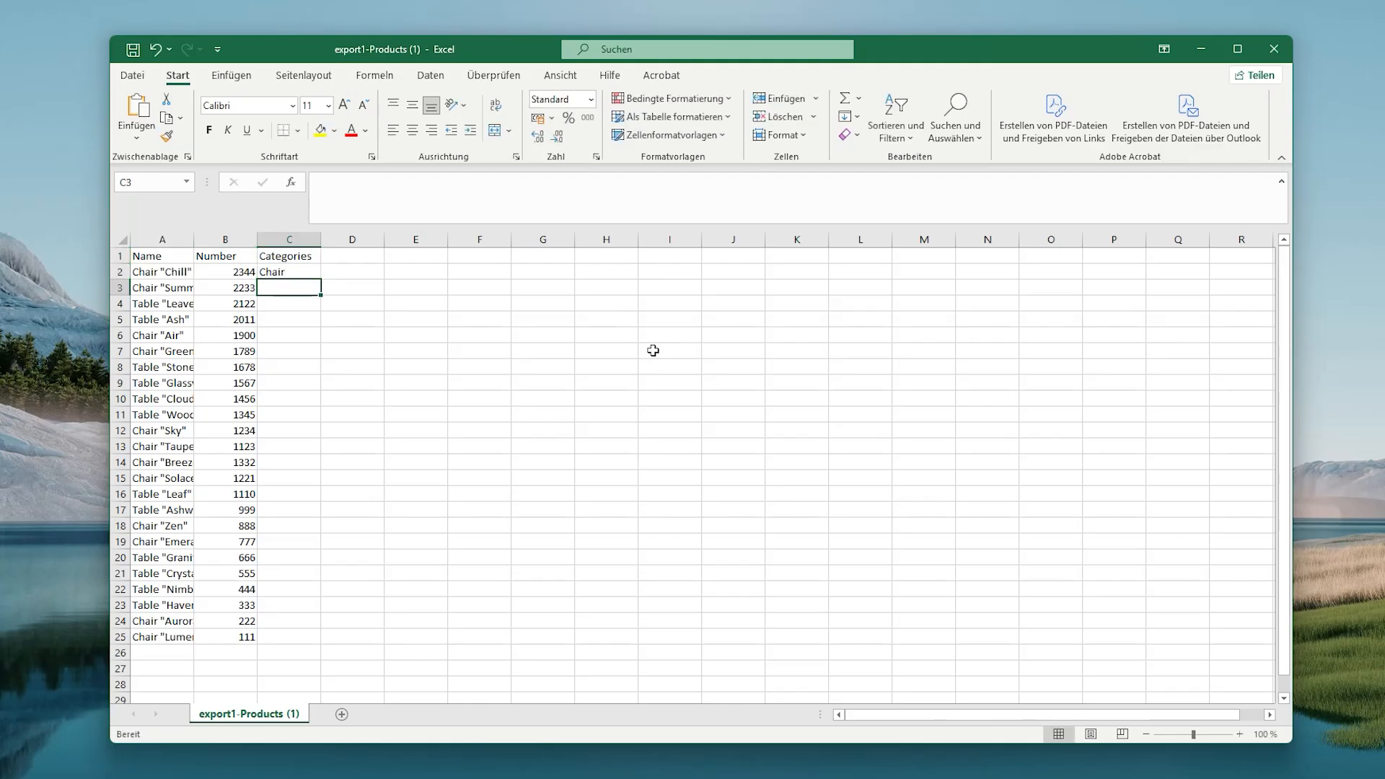
type("Chair")
key("Return")
type("Table")
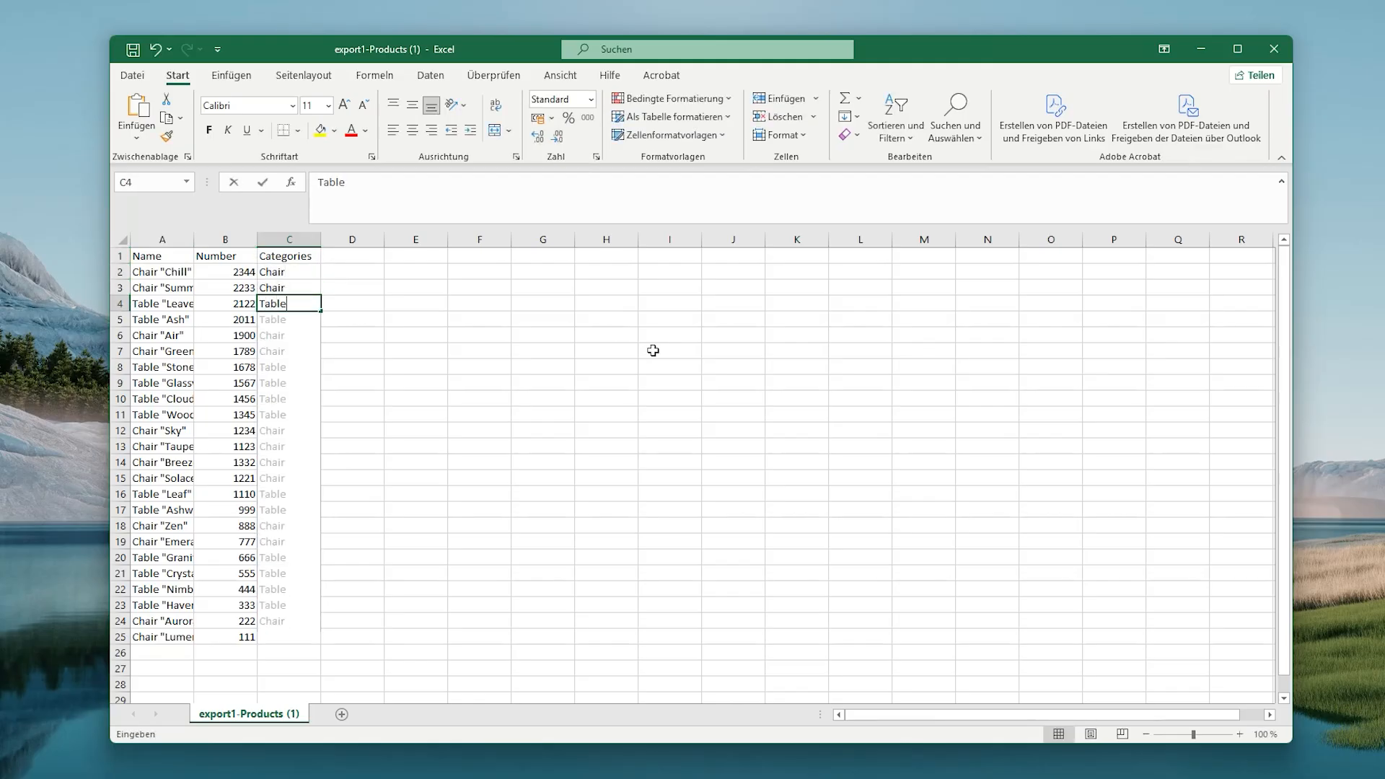
key("Return")
key("ctrl+e")
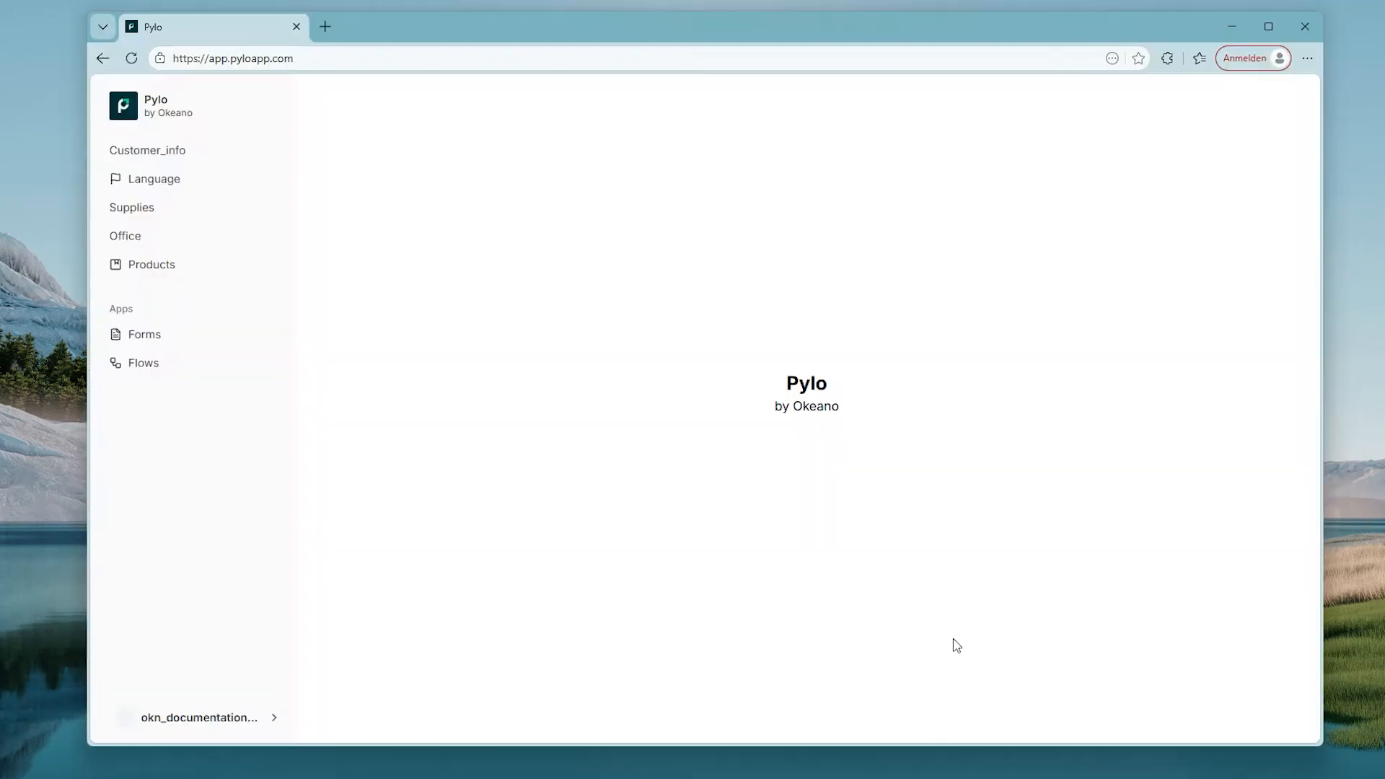
Step: In Settings > Entity management, create a 'Categories' entity with one short text field 'Name'
left_click(165, 718)
left_click(319, 689)
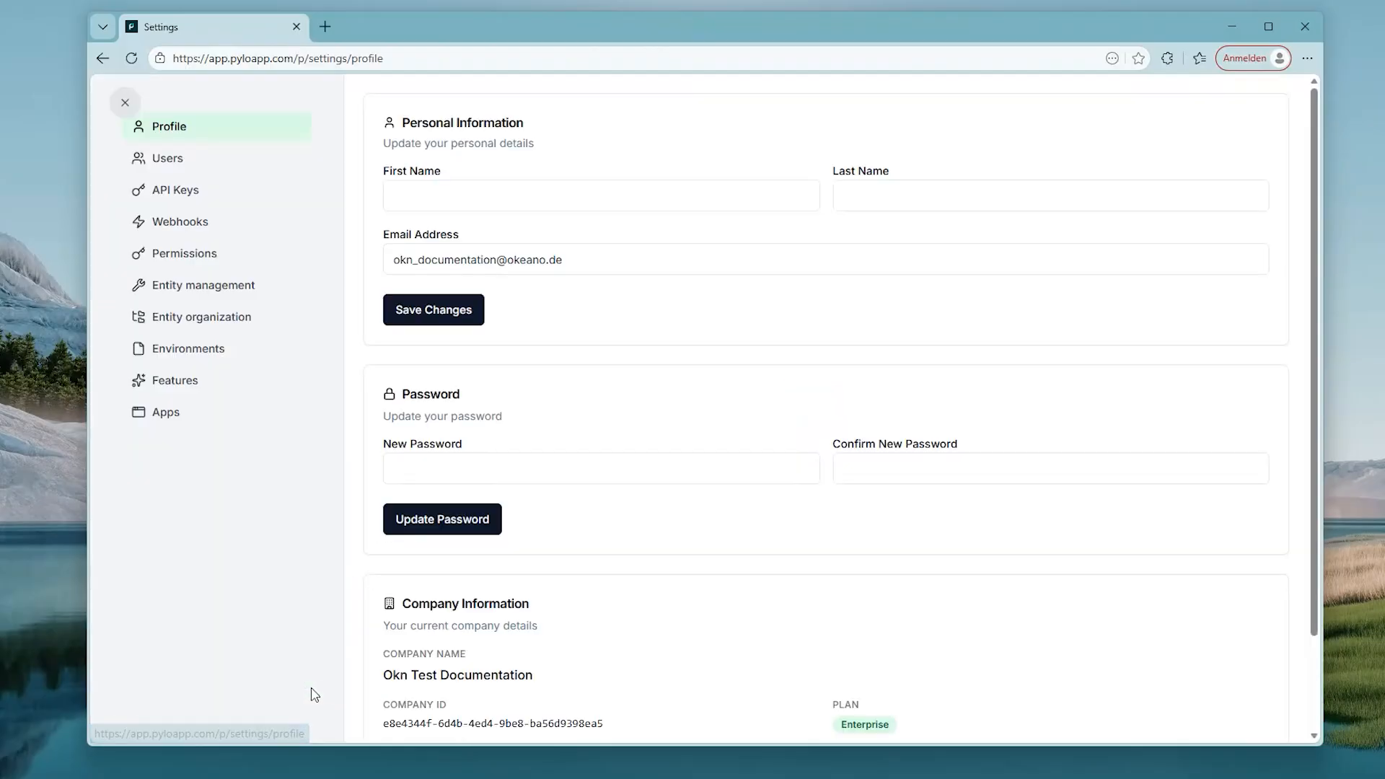
left_click(166, 285)
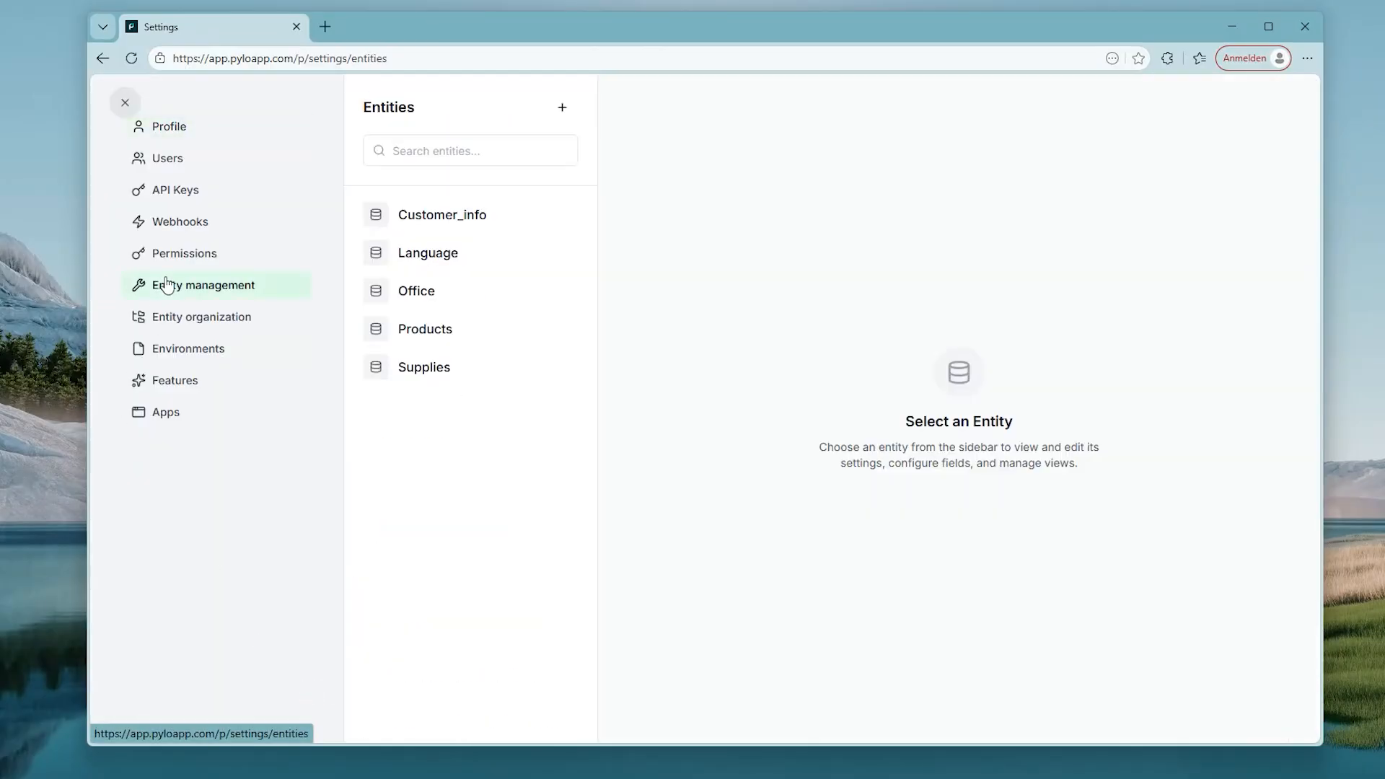
left_click(564, 112)
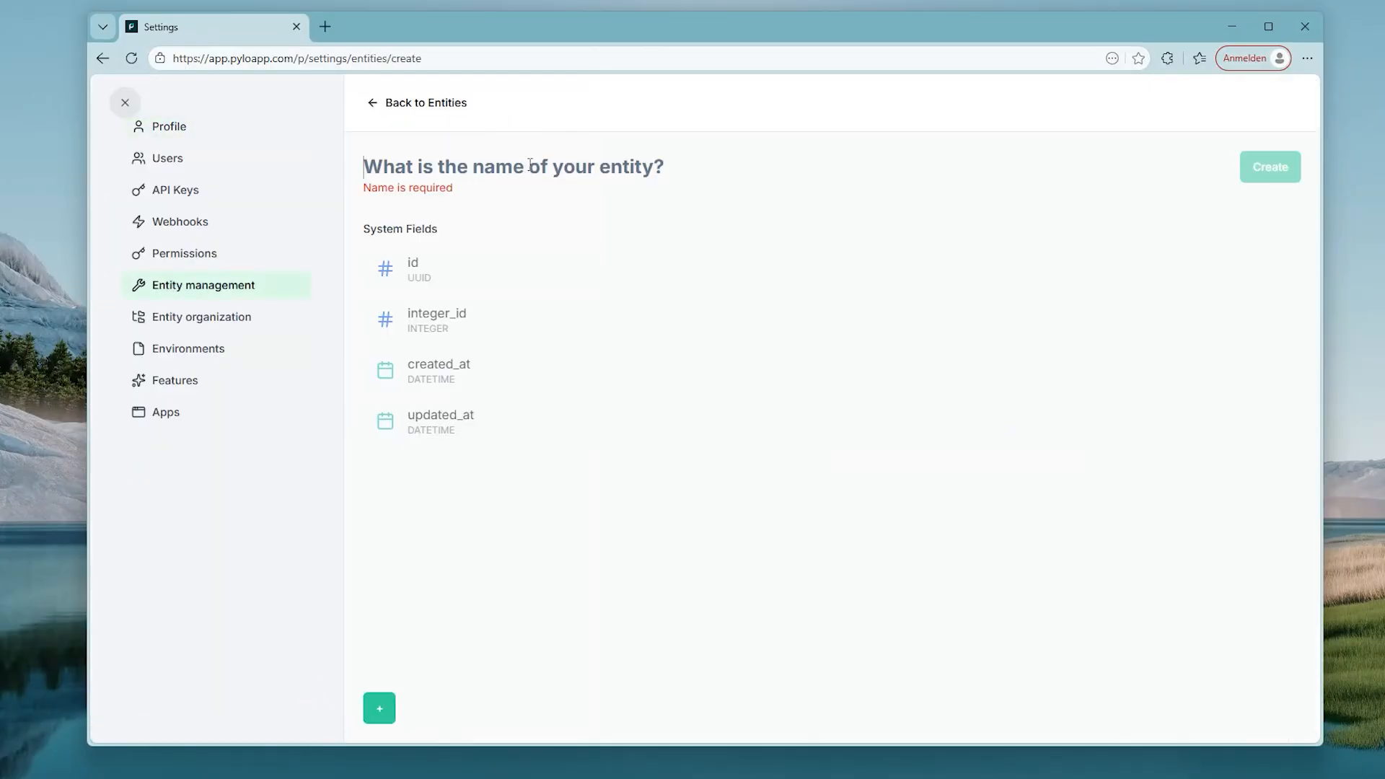
type("Categories")
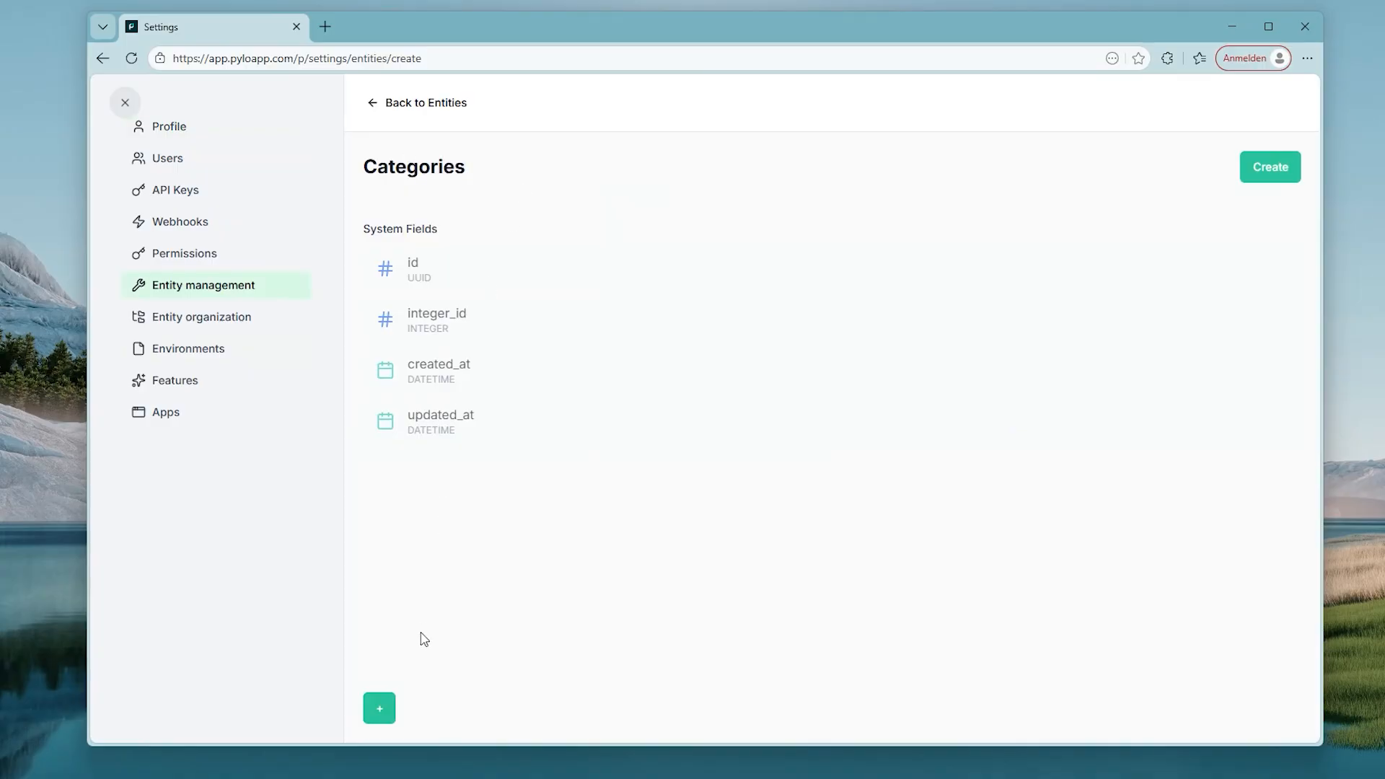
left_click(380, 708)
left_click(1136, 204)
type("Name")
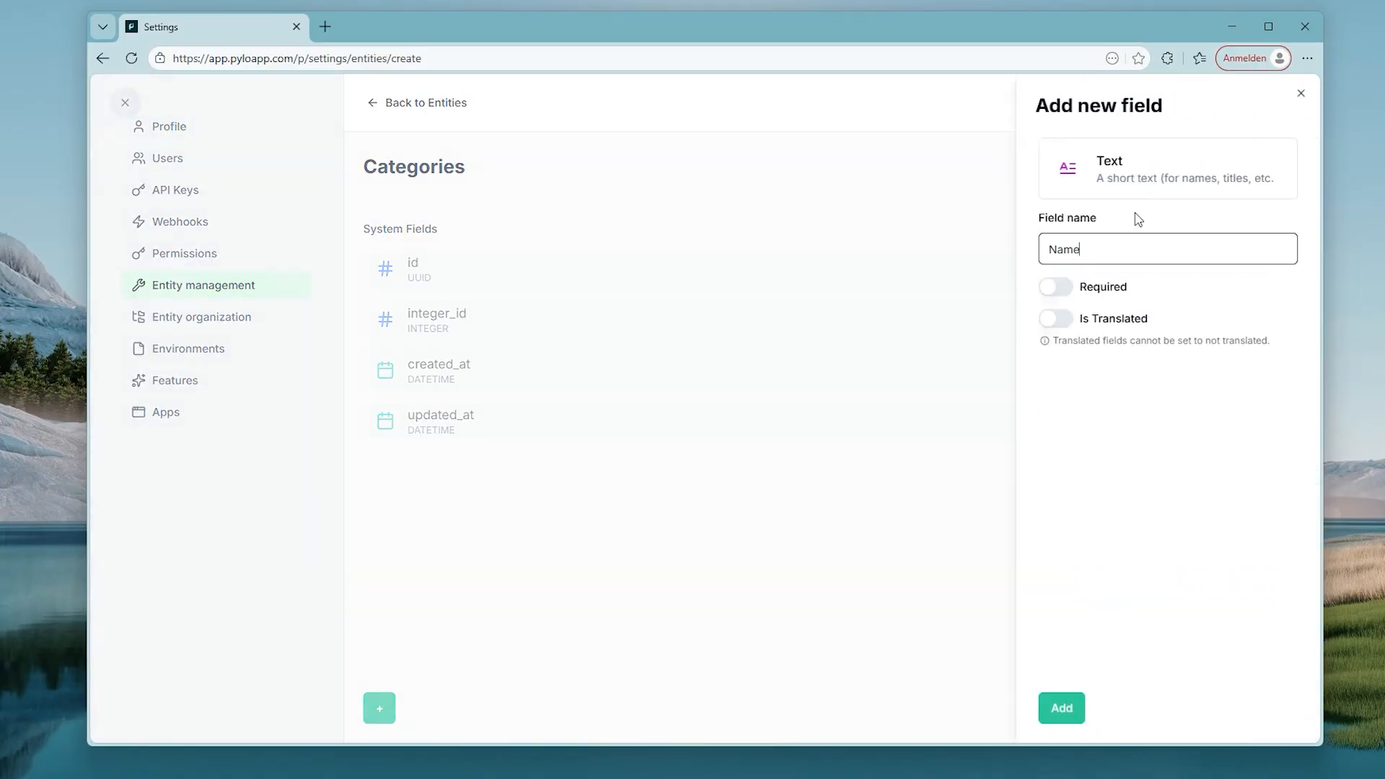
left_click(1059, 718)
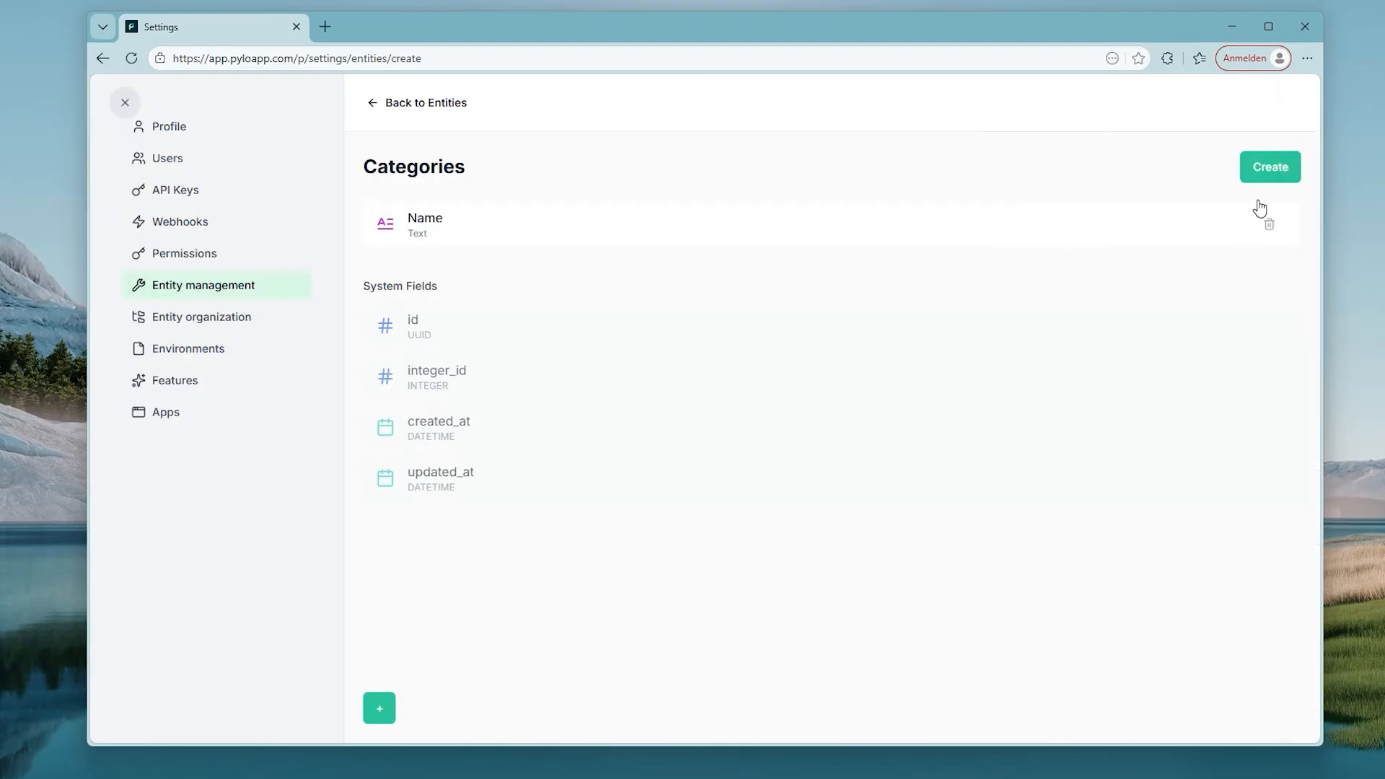
left_click(1267, 179)
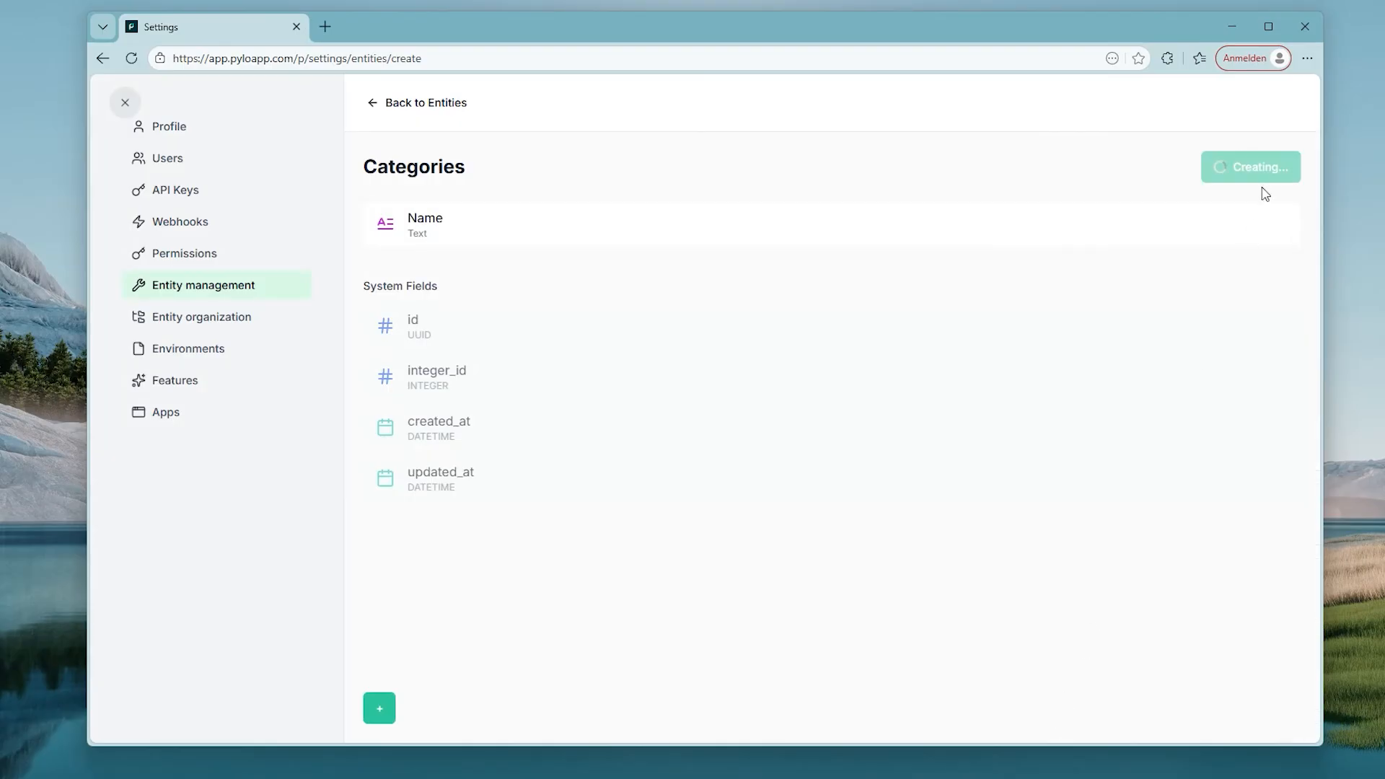
Step: Add a one-directional 'categories' relation to Products, linking each product to one Categories record, and save it
left_click(413, 377)
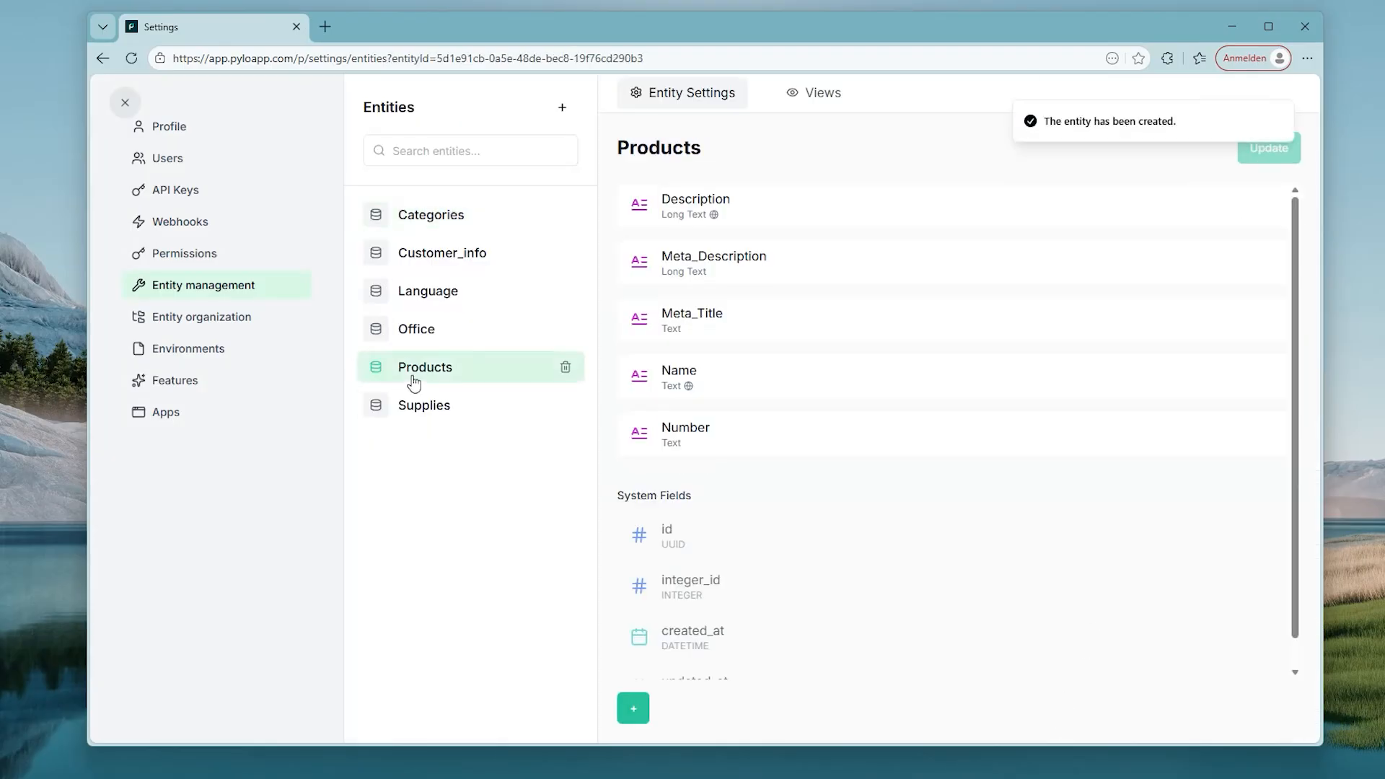
left_click(633, 708)
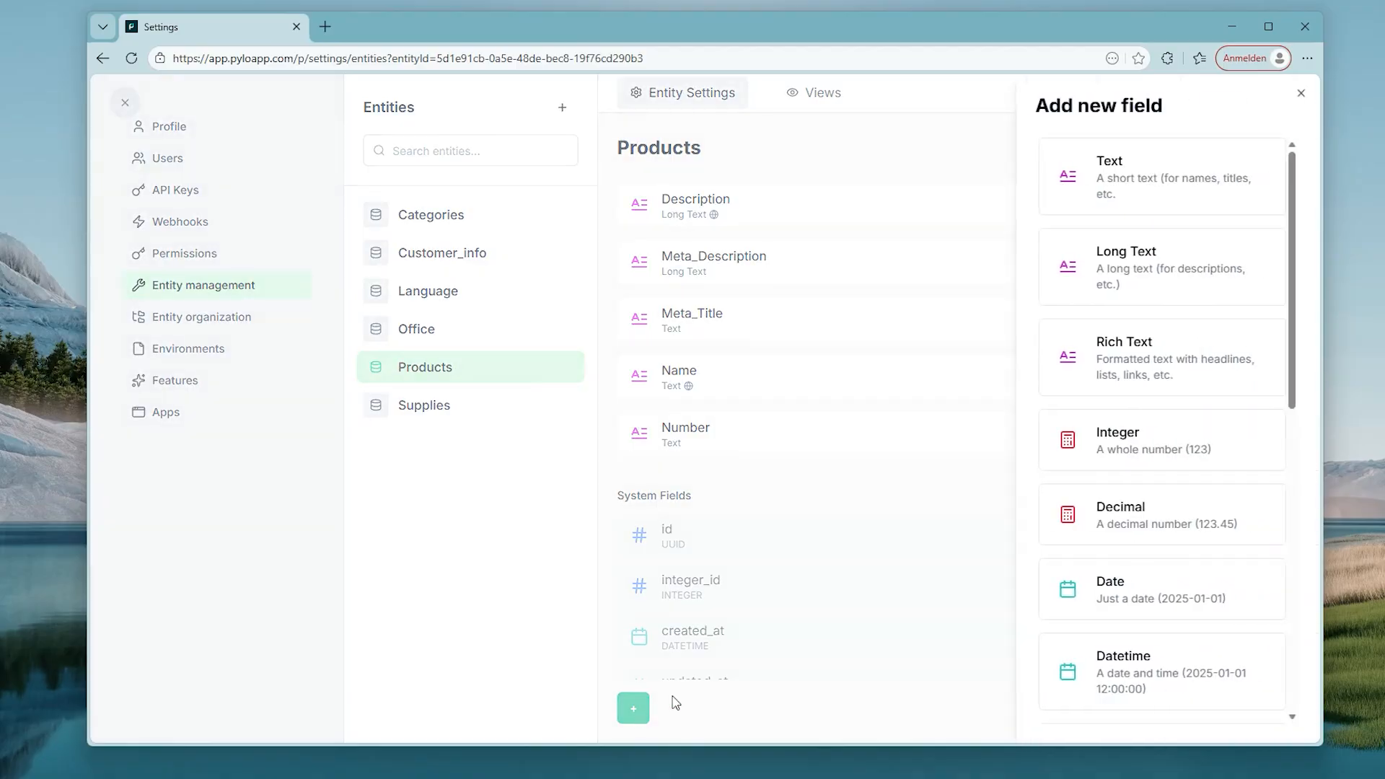
scroll(1174, 552, "down", 4)
left_click(1161, 599)
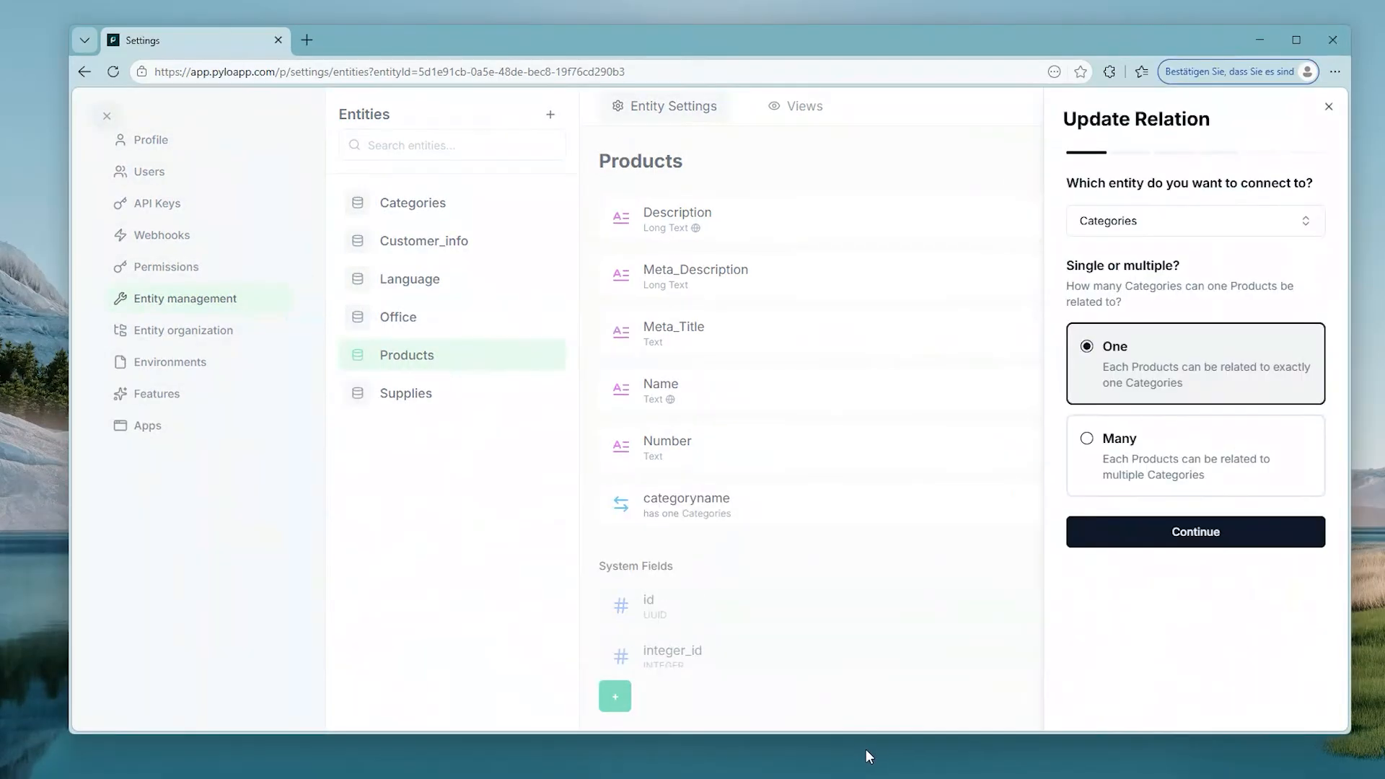
left_click(1168, 543)
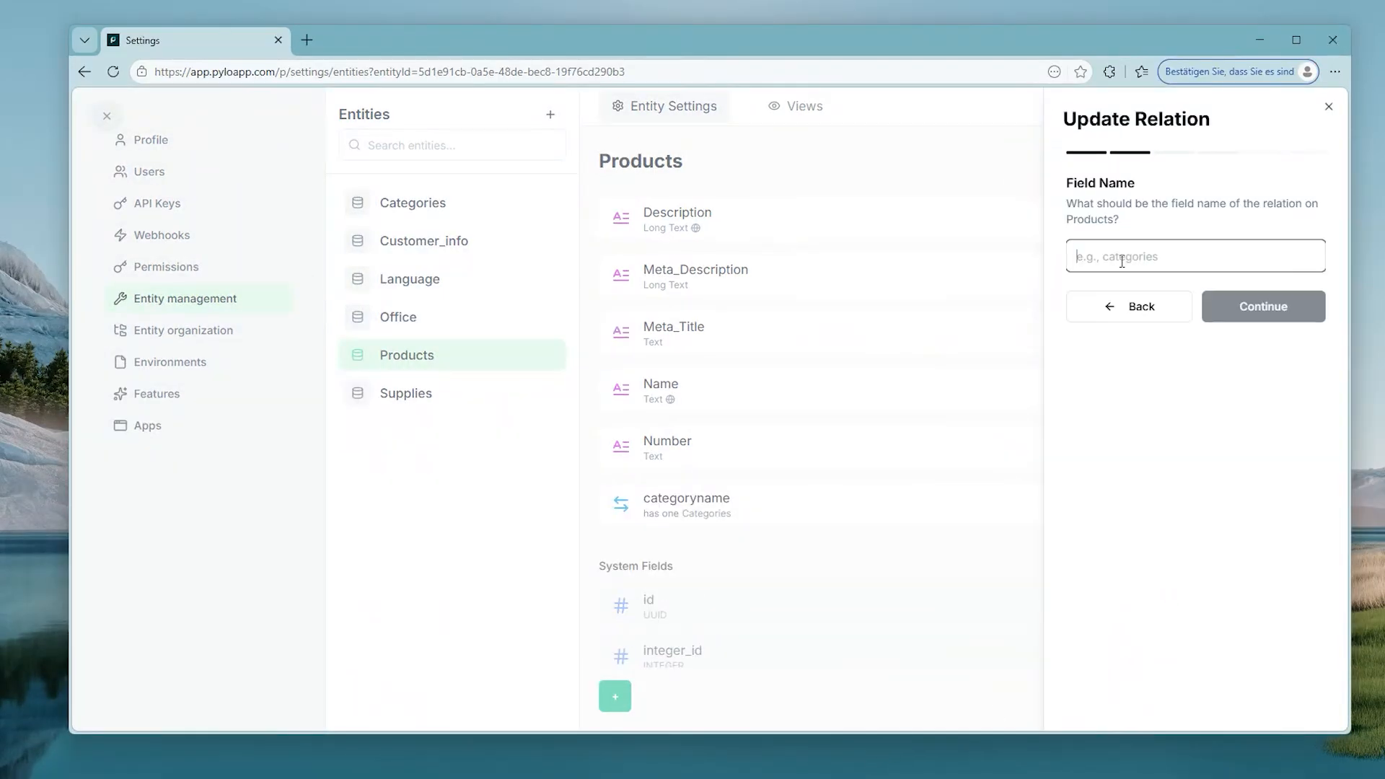
type("categories")
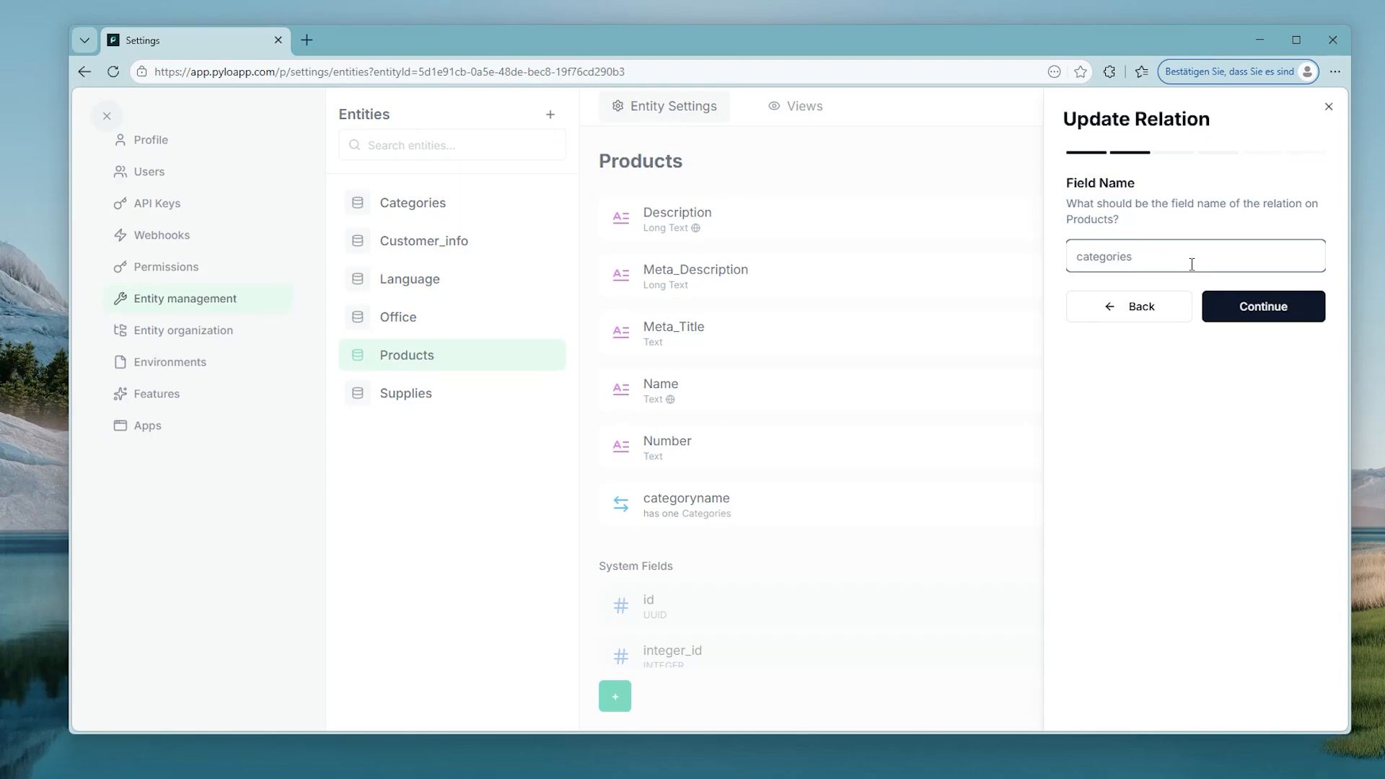
left_click(1221, 304)
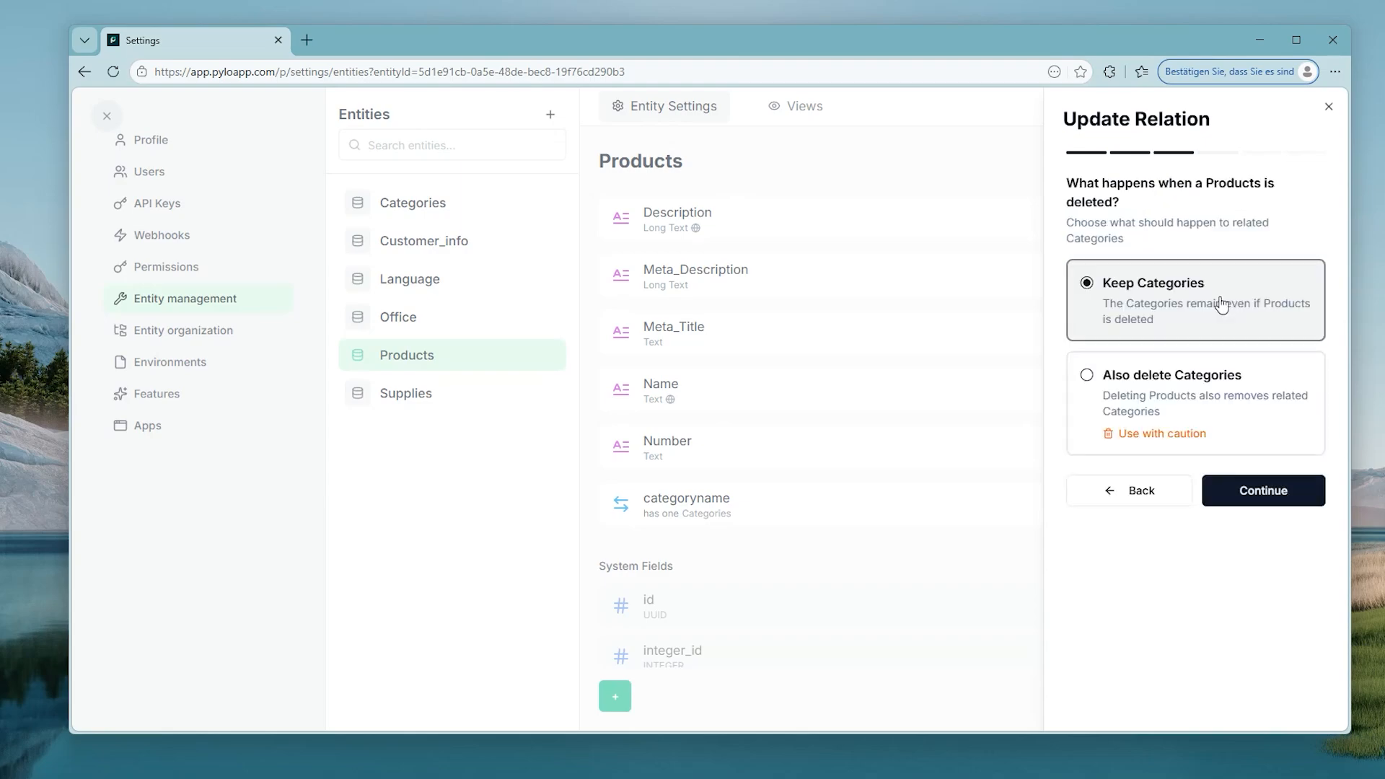
left_click(1275, 500)
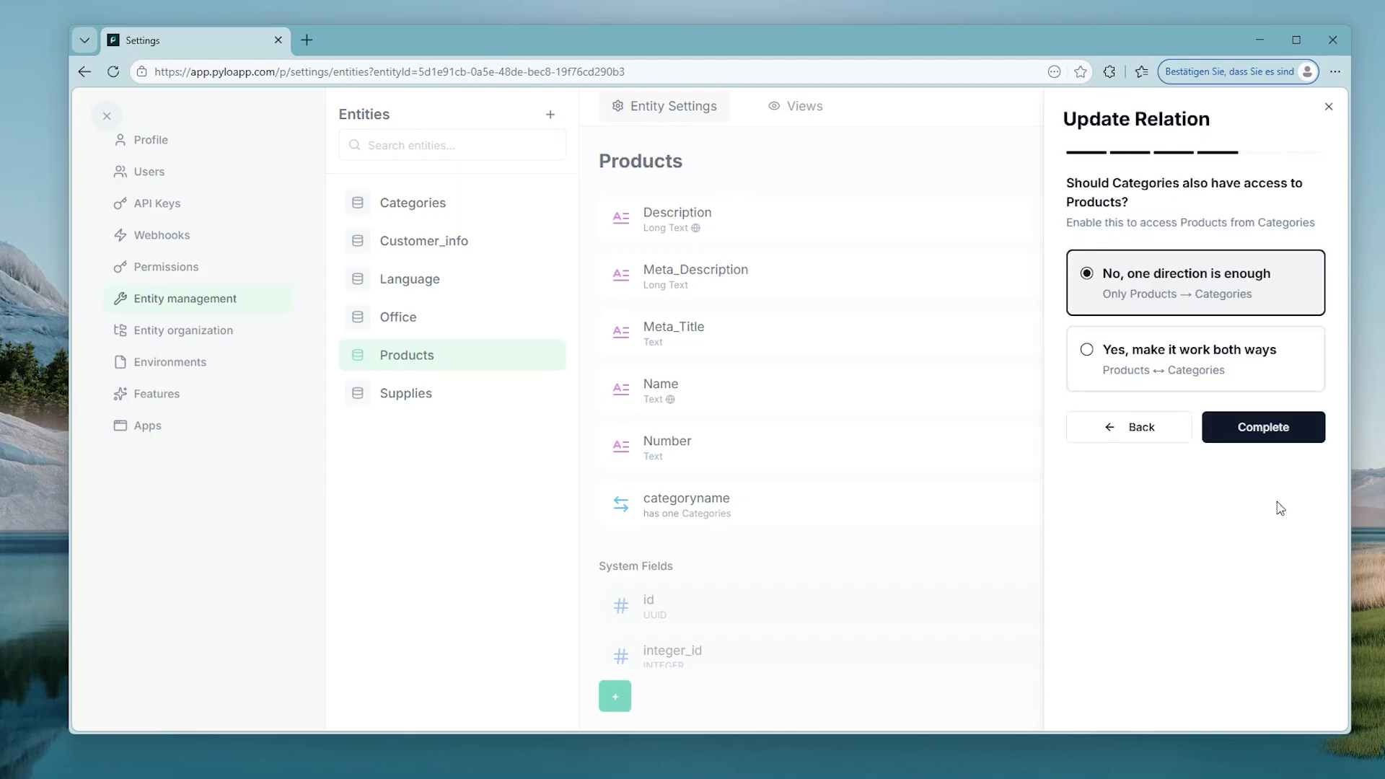
left_click(1267, 439)
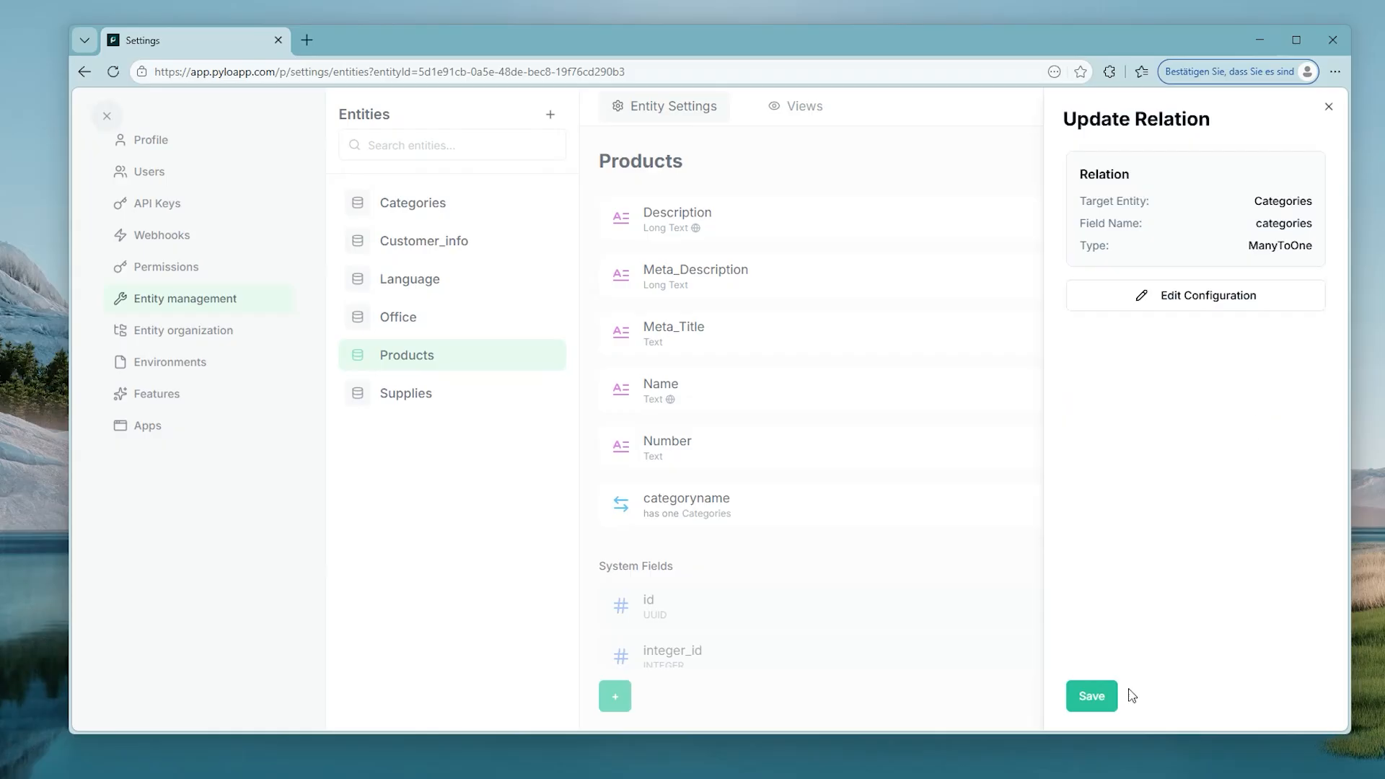
left_click(1091, 696)
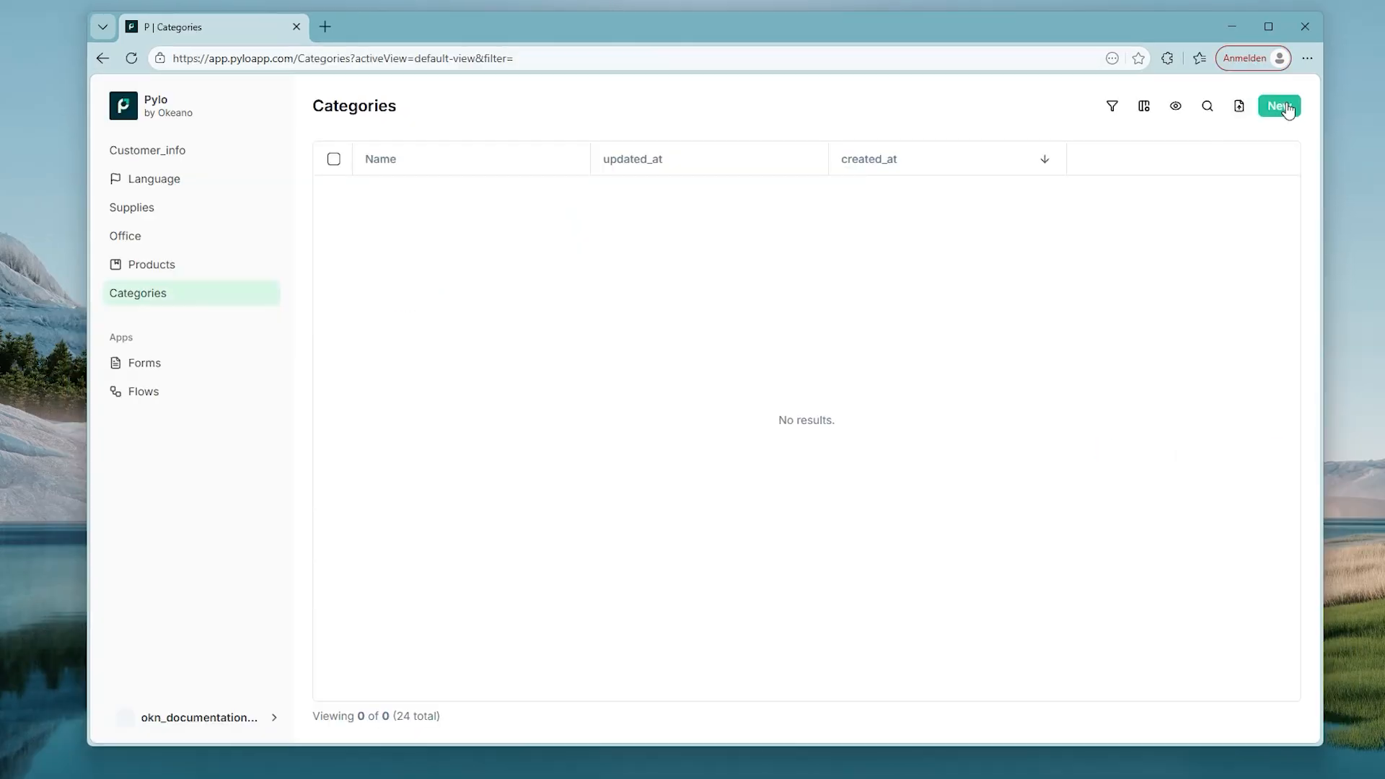
Step: Create the Categories records 'Chair' and 'Table'
left_click(1280, 107)
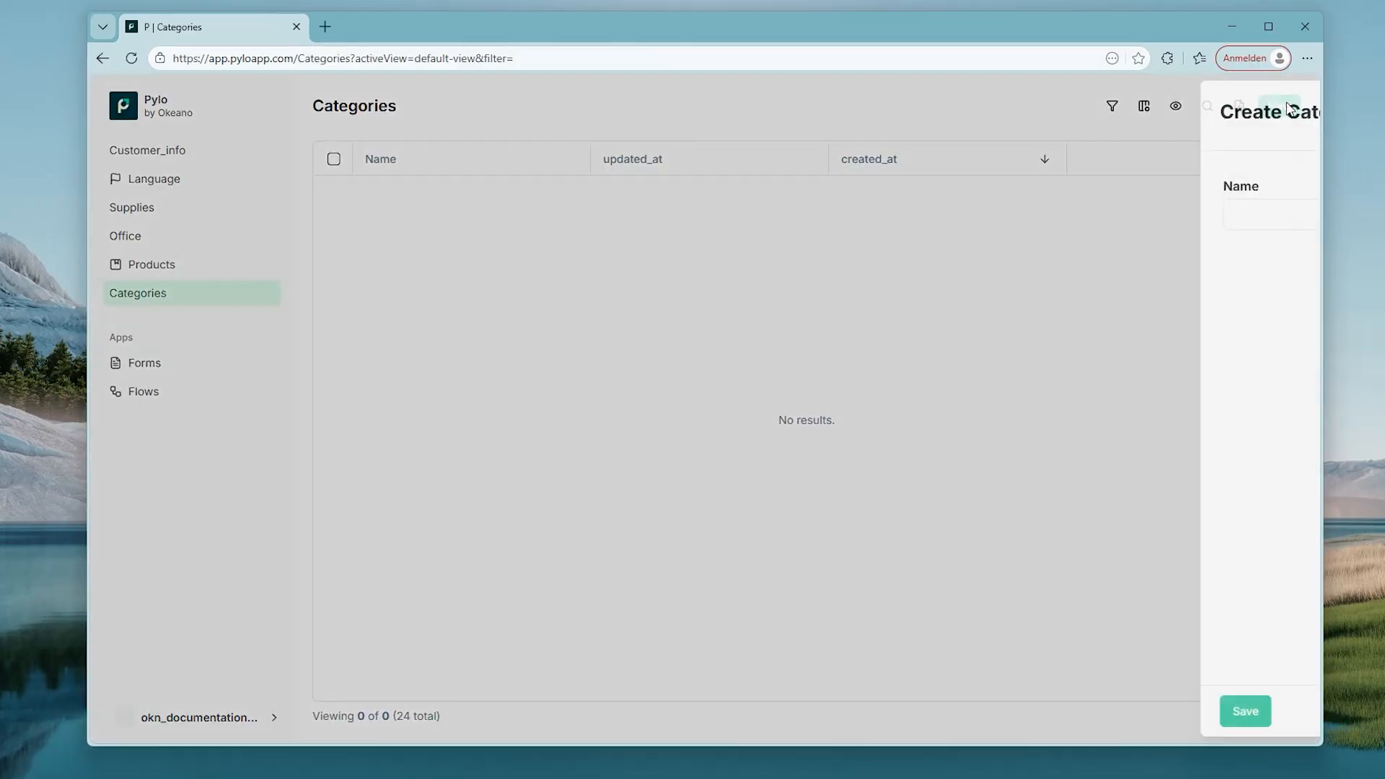
left_click(731, 214)
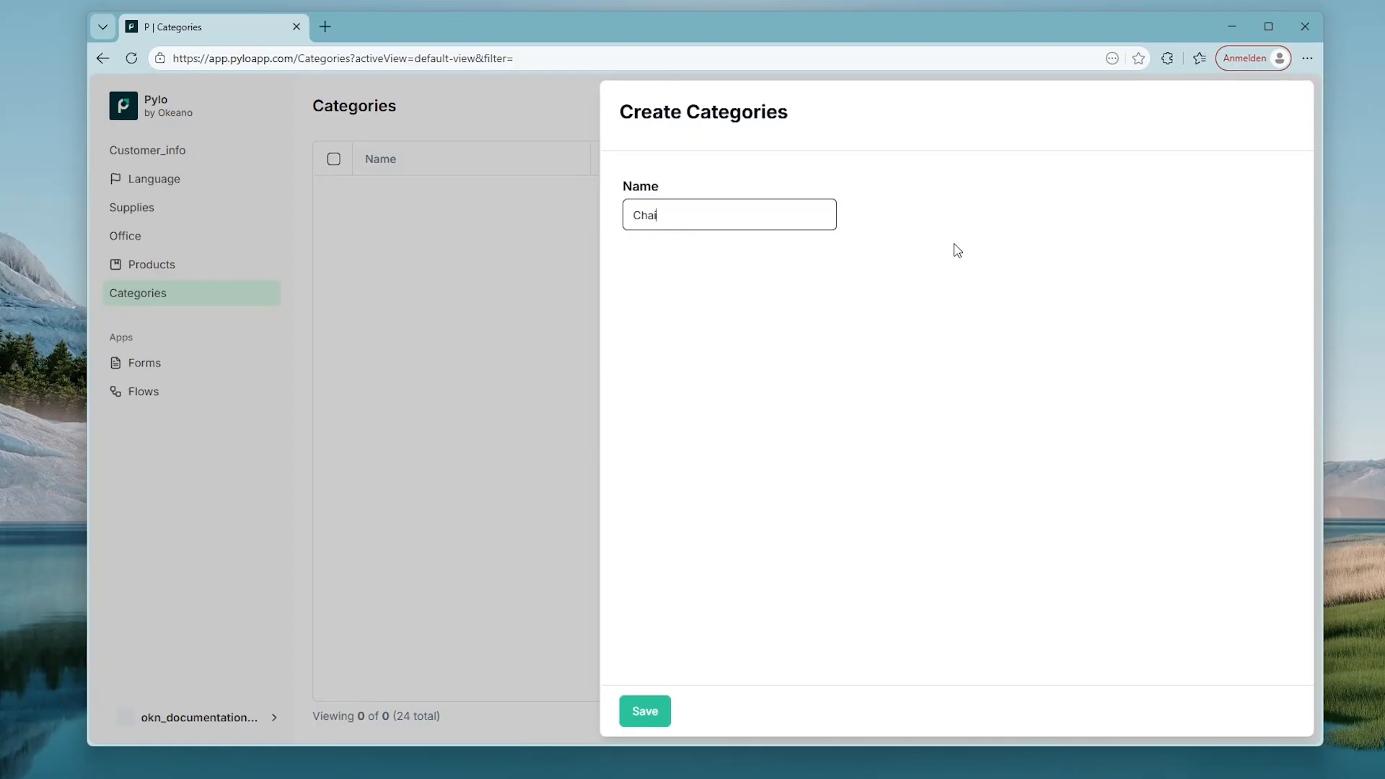
left_click(624, 722)
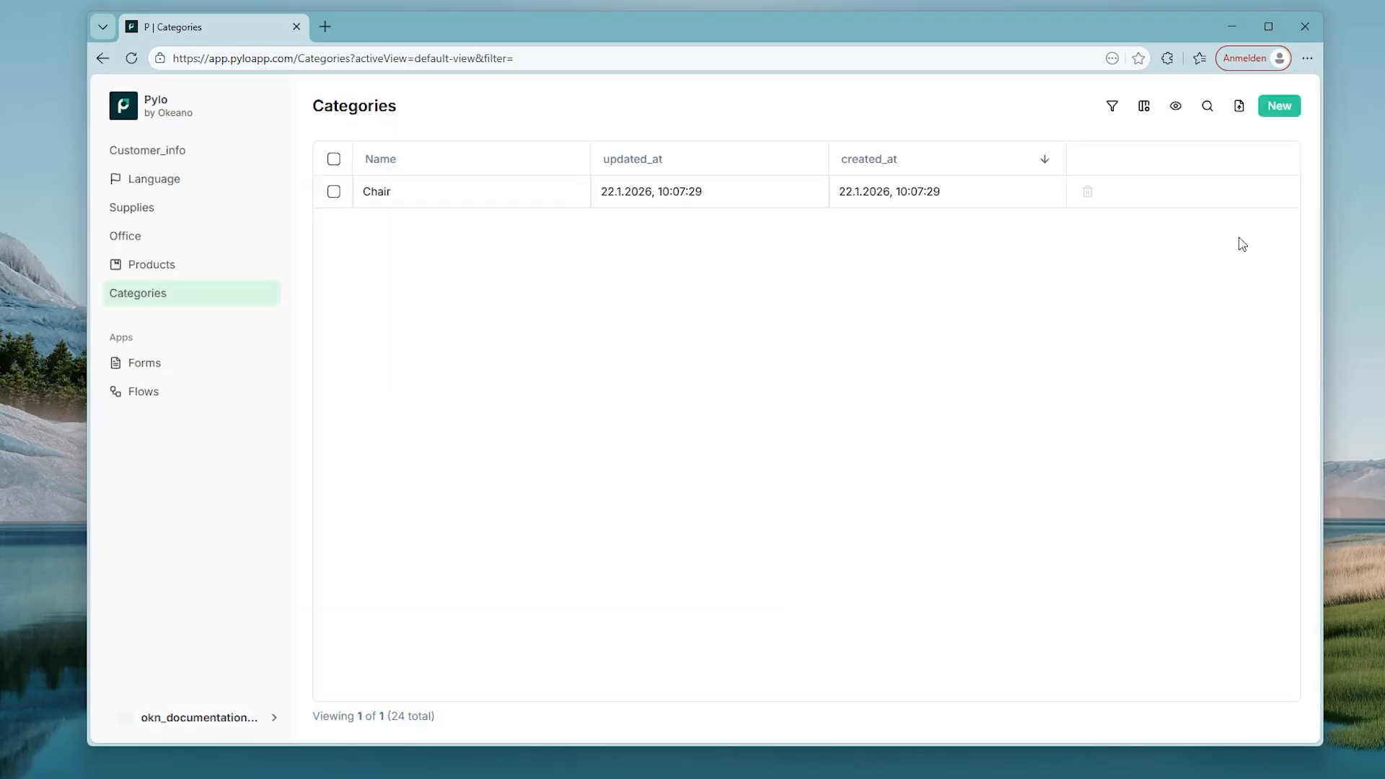
left_click(1269, 114)
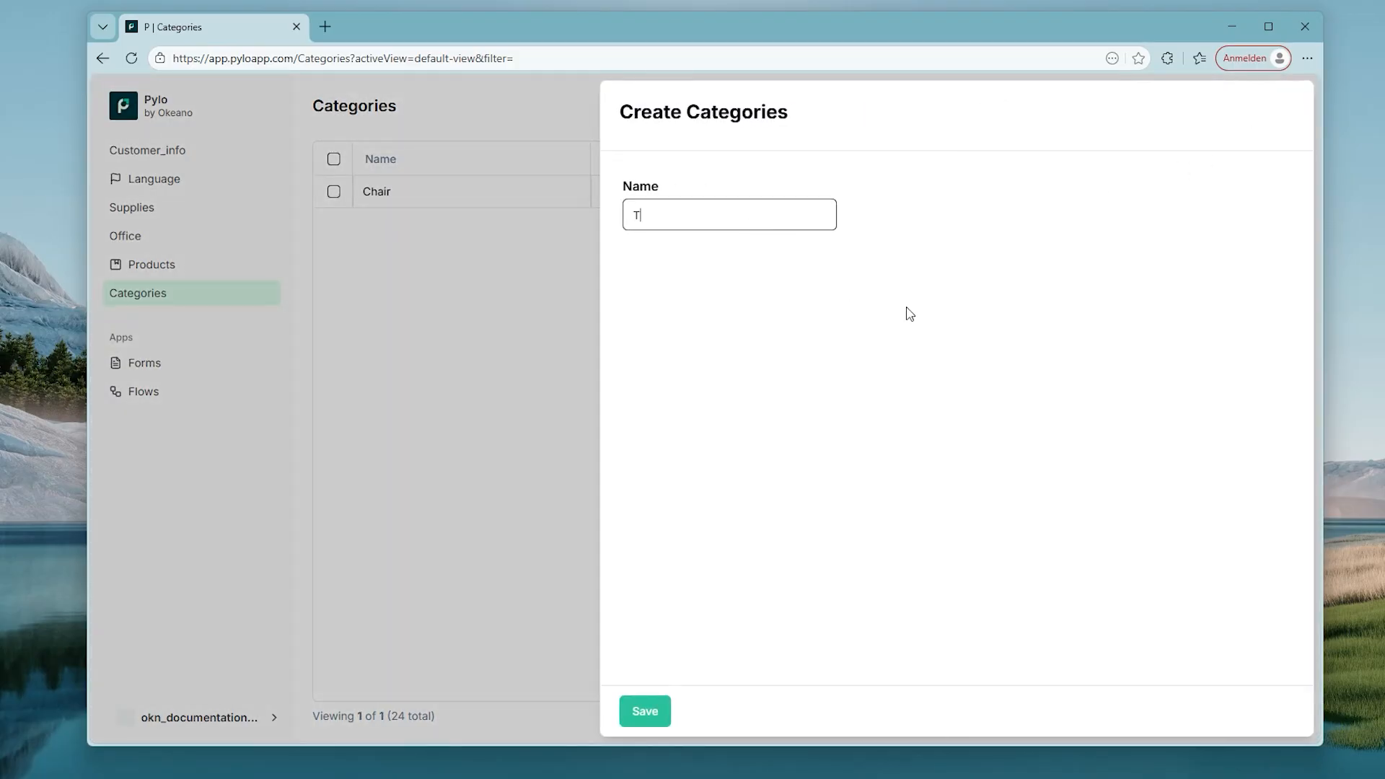
left_click(652, 708)
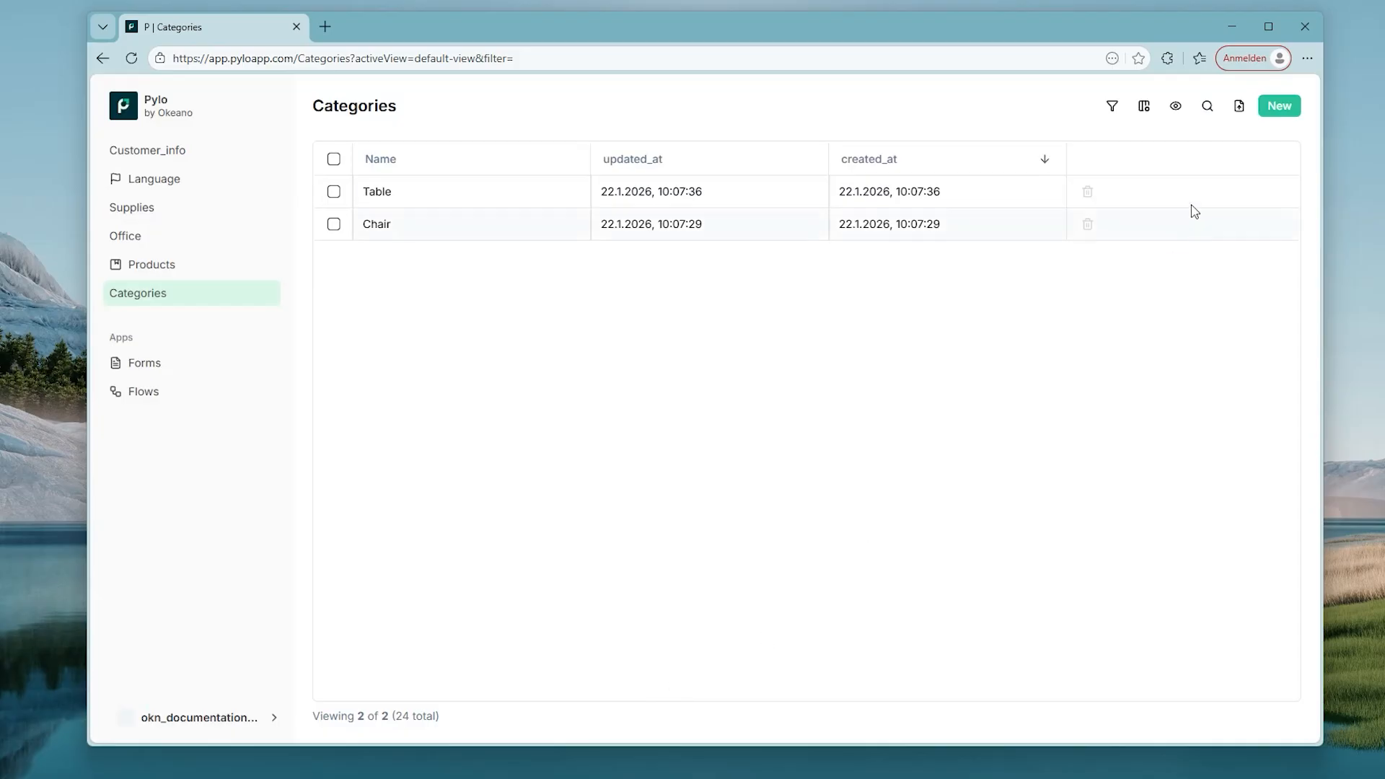
Step: Start a CSV import into Products and map Name to CSV column 1
left_click(238, 274)
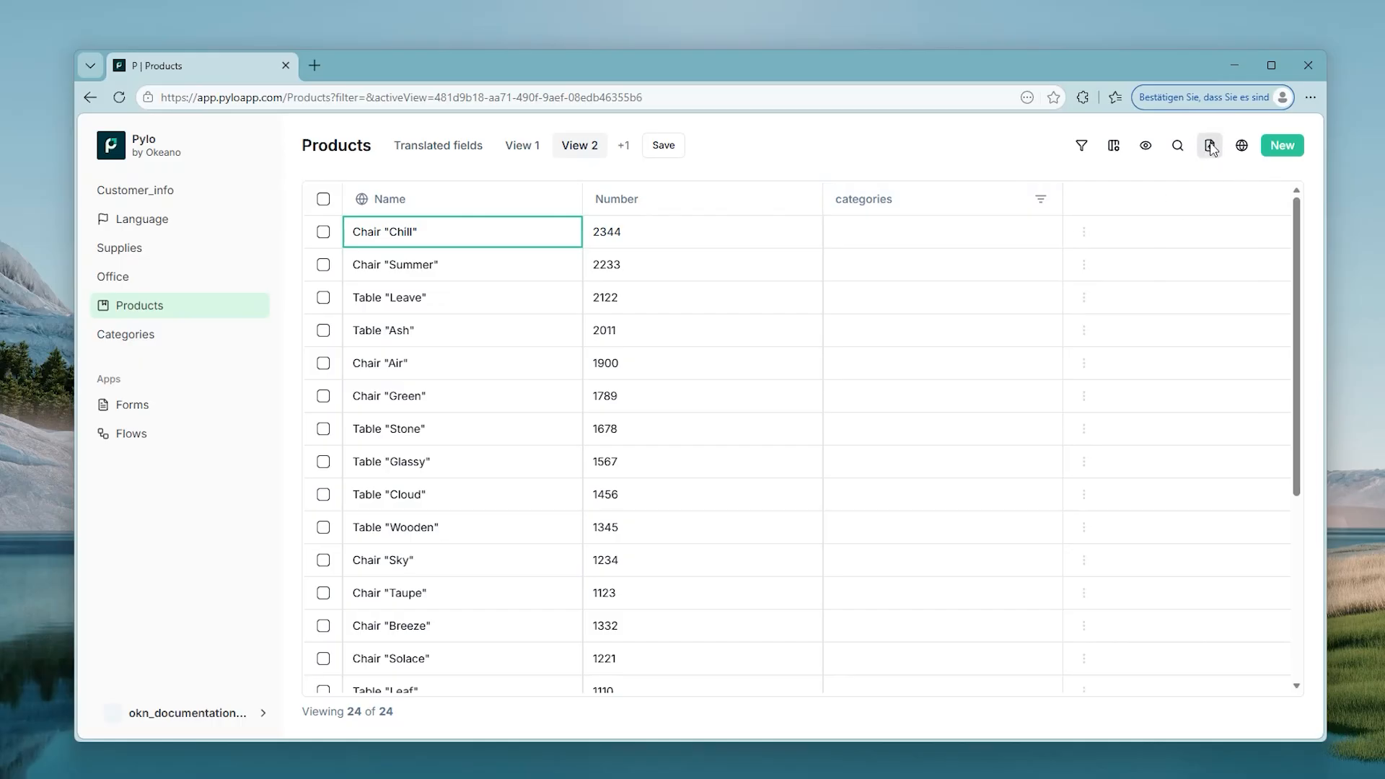
left_click(1210, 147)
left_click(1162, 180)
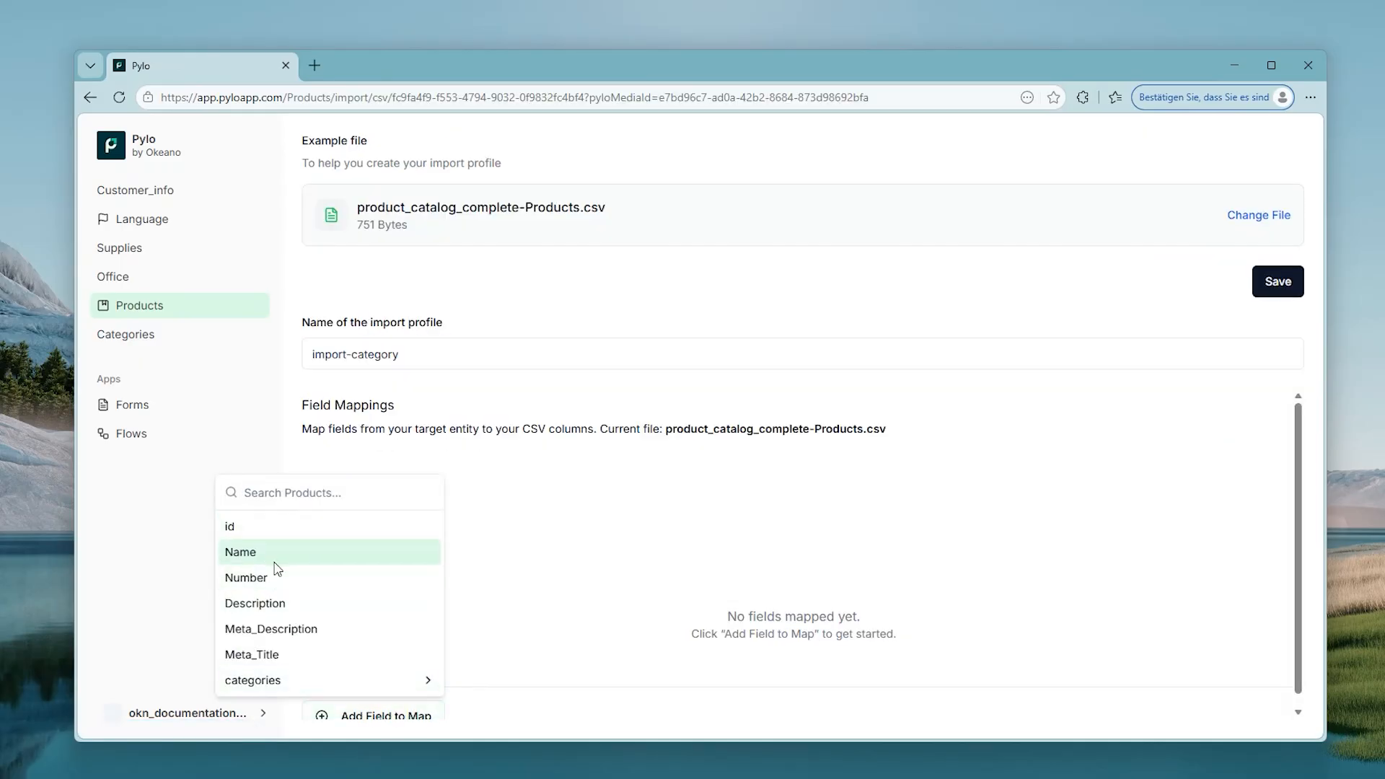
left_click(278, 563)
left_click(1218, 601)
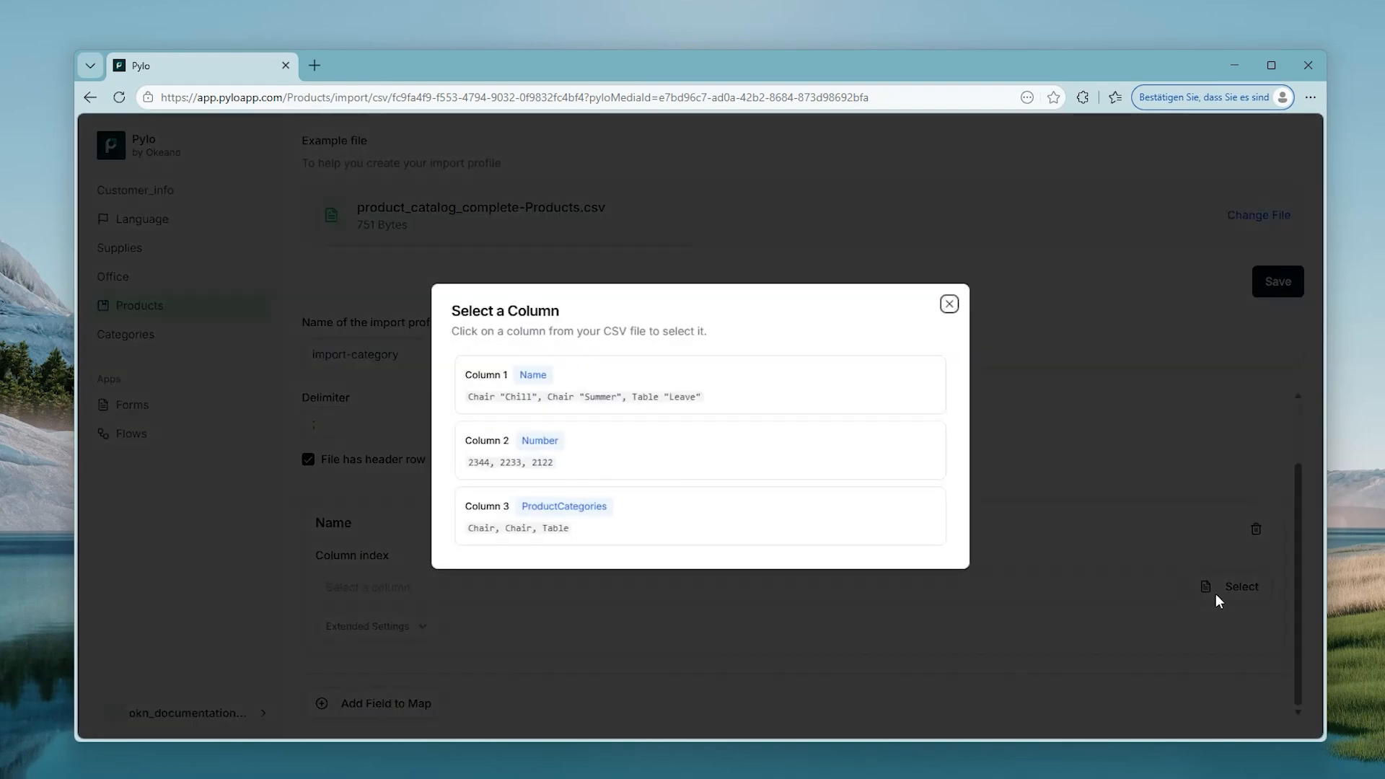
left_click(858, 413)
Step: Add an import mapping from Number to CSV column 2
scroll(577, 574, "down", 1)
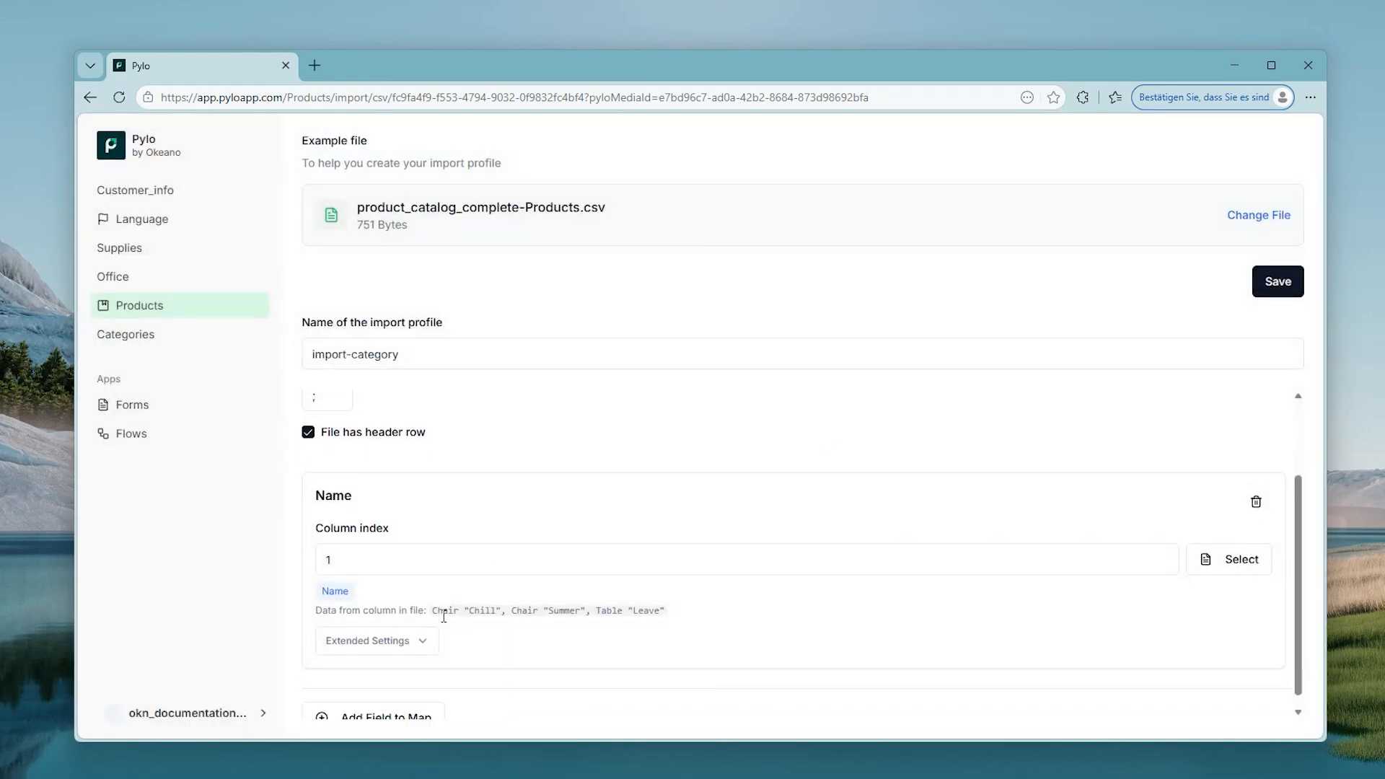
left_click(352, 702)
left_click(299, 566)
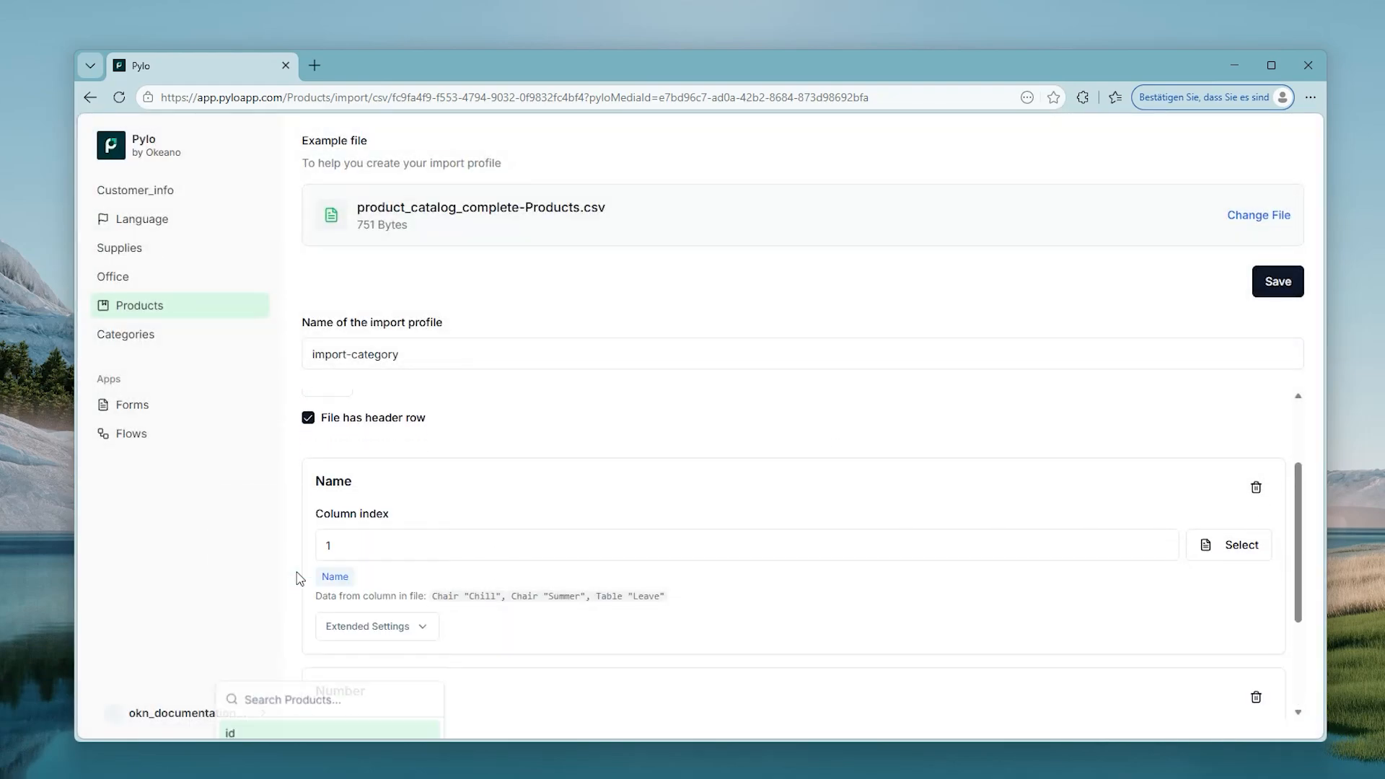
left_click(1241, 588)
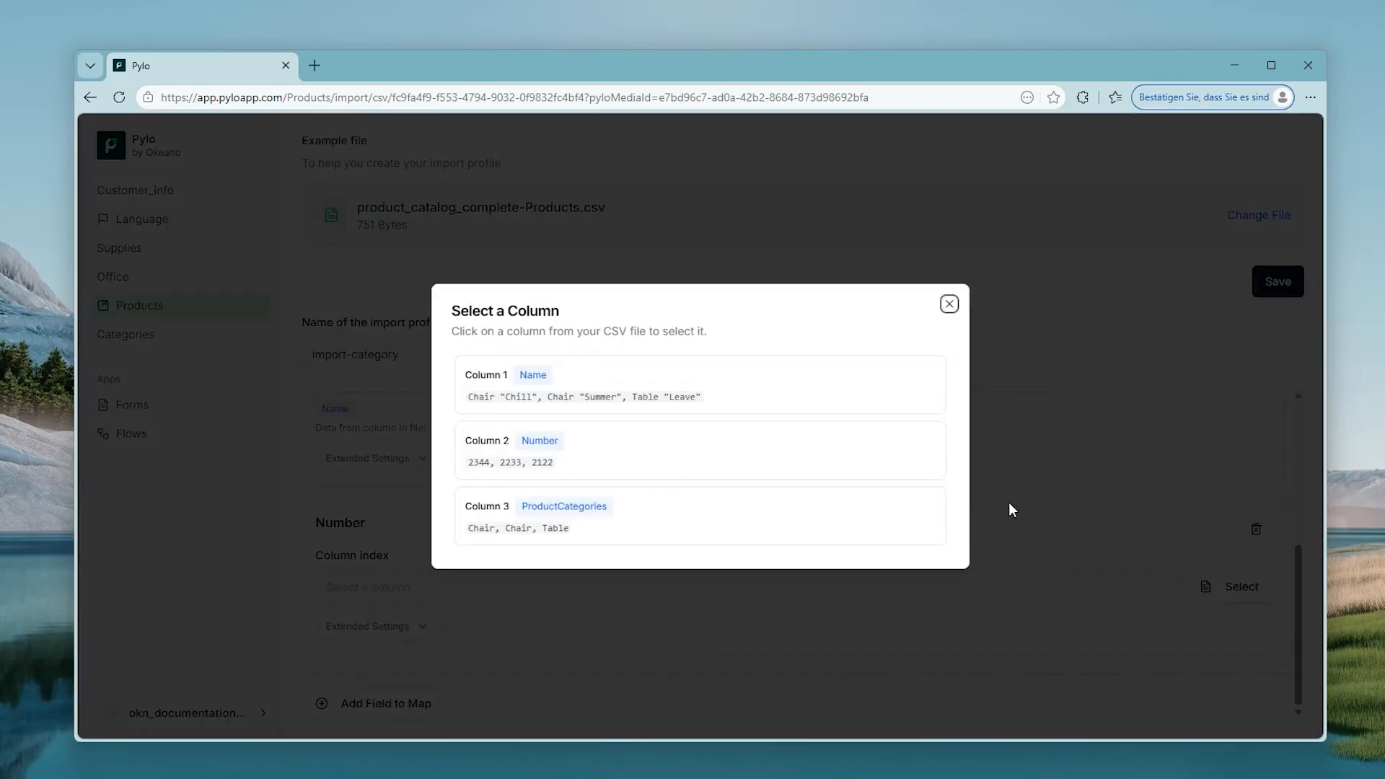
left_click(863, 449)
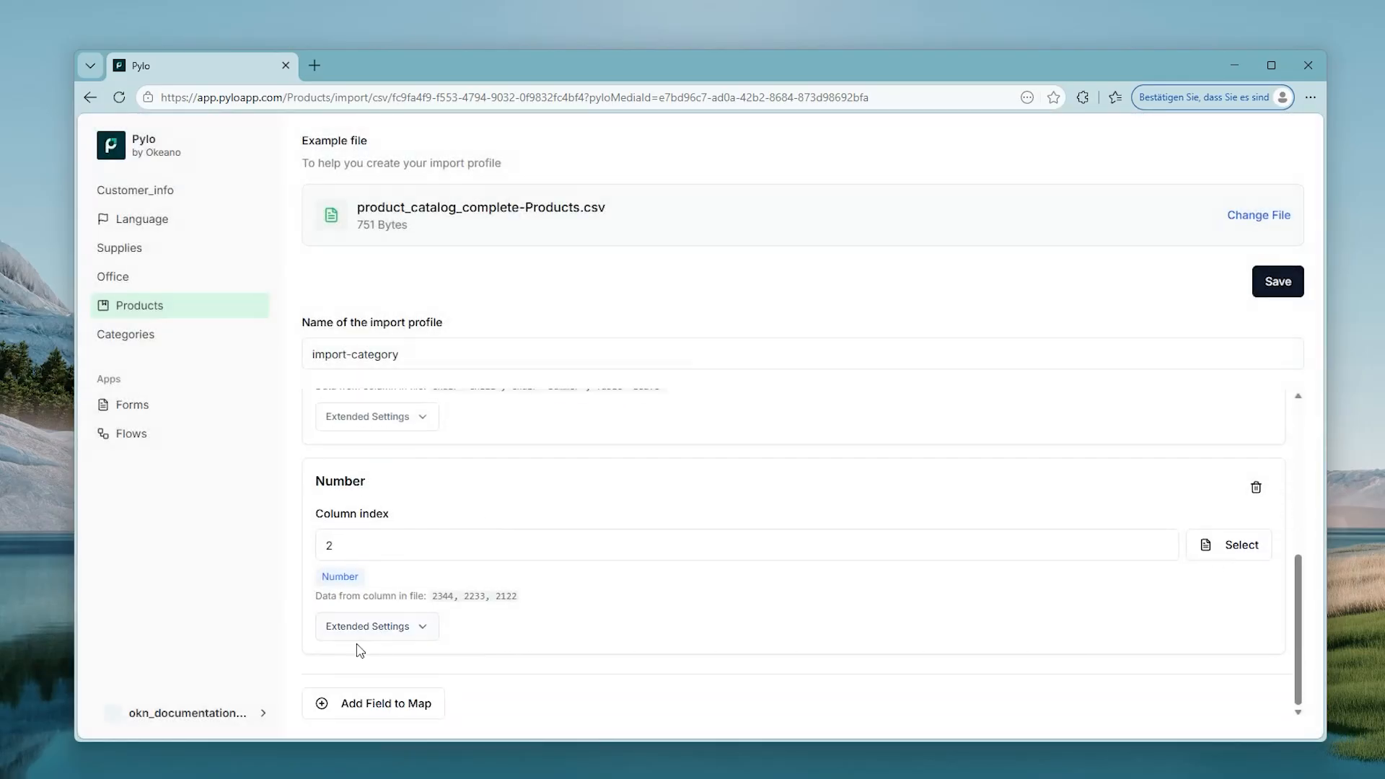
left_click(361, 628)
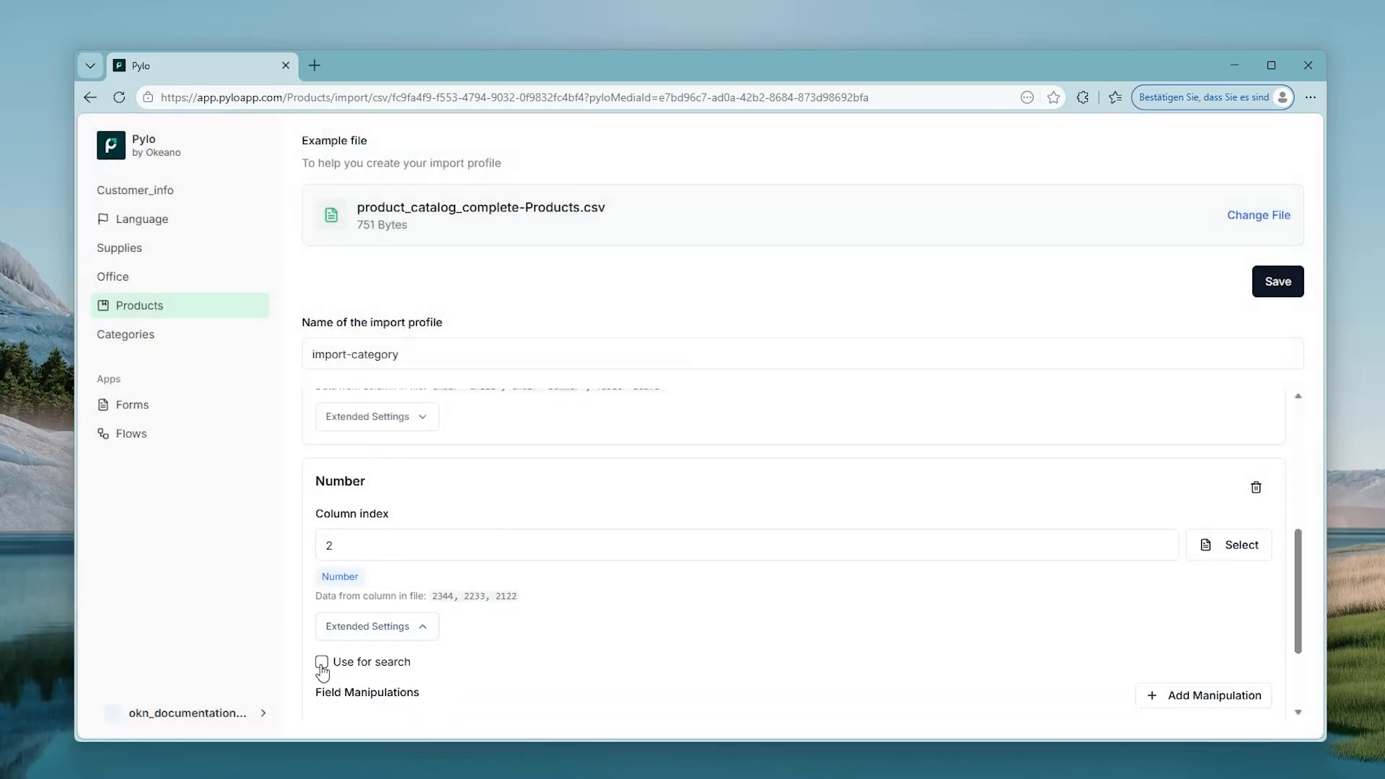
Step: Map categories.Name to the ProductCategories column, using it to match categories by name
scroll(322, 671, "down", 2)
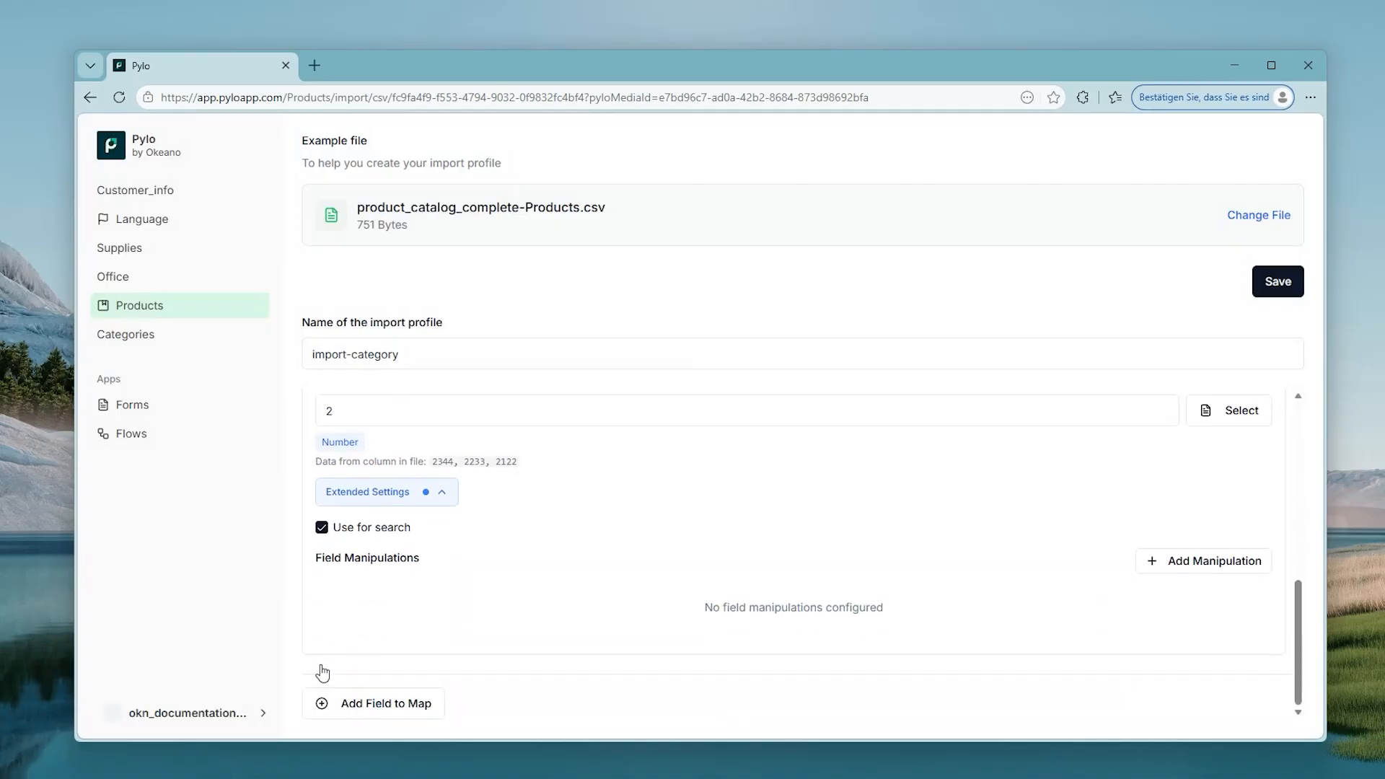
left_click(324, 704)
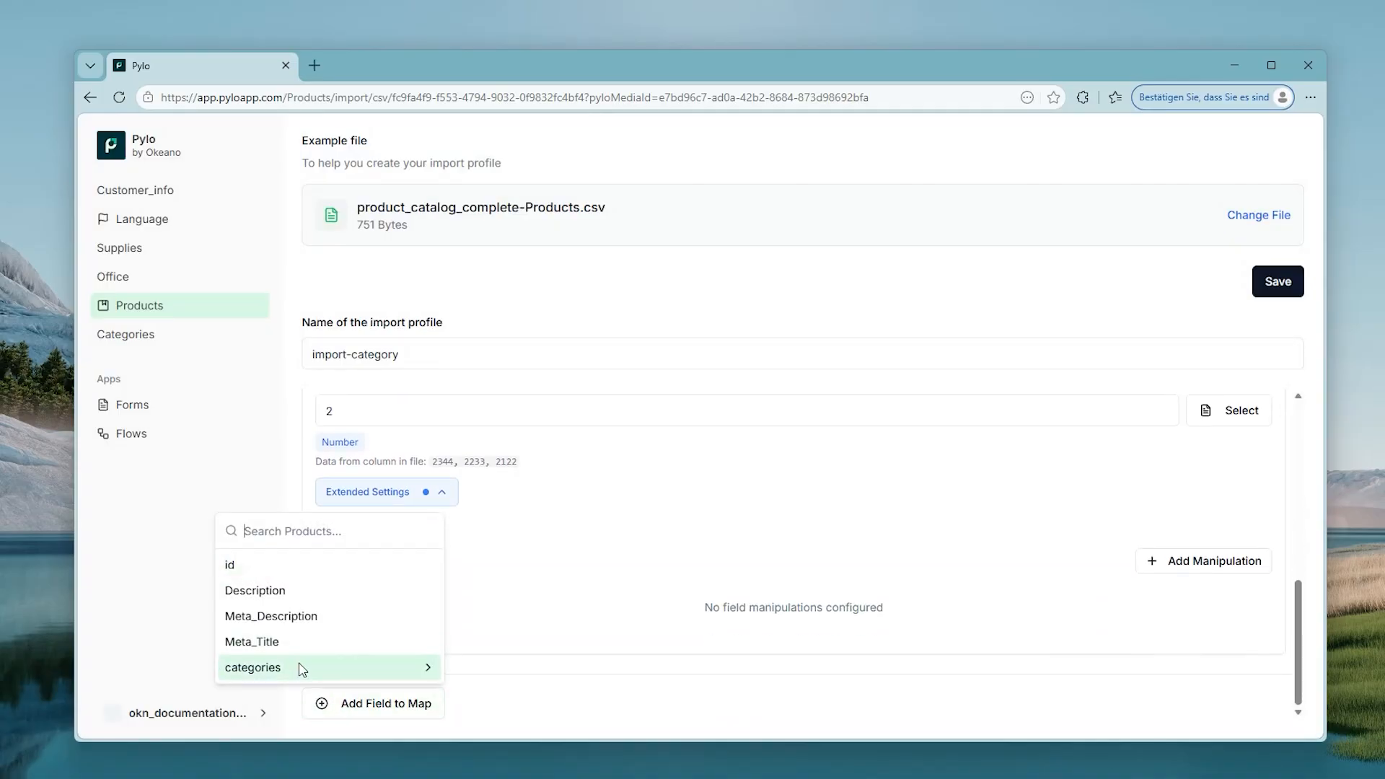
left_click(382, 673)
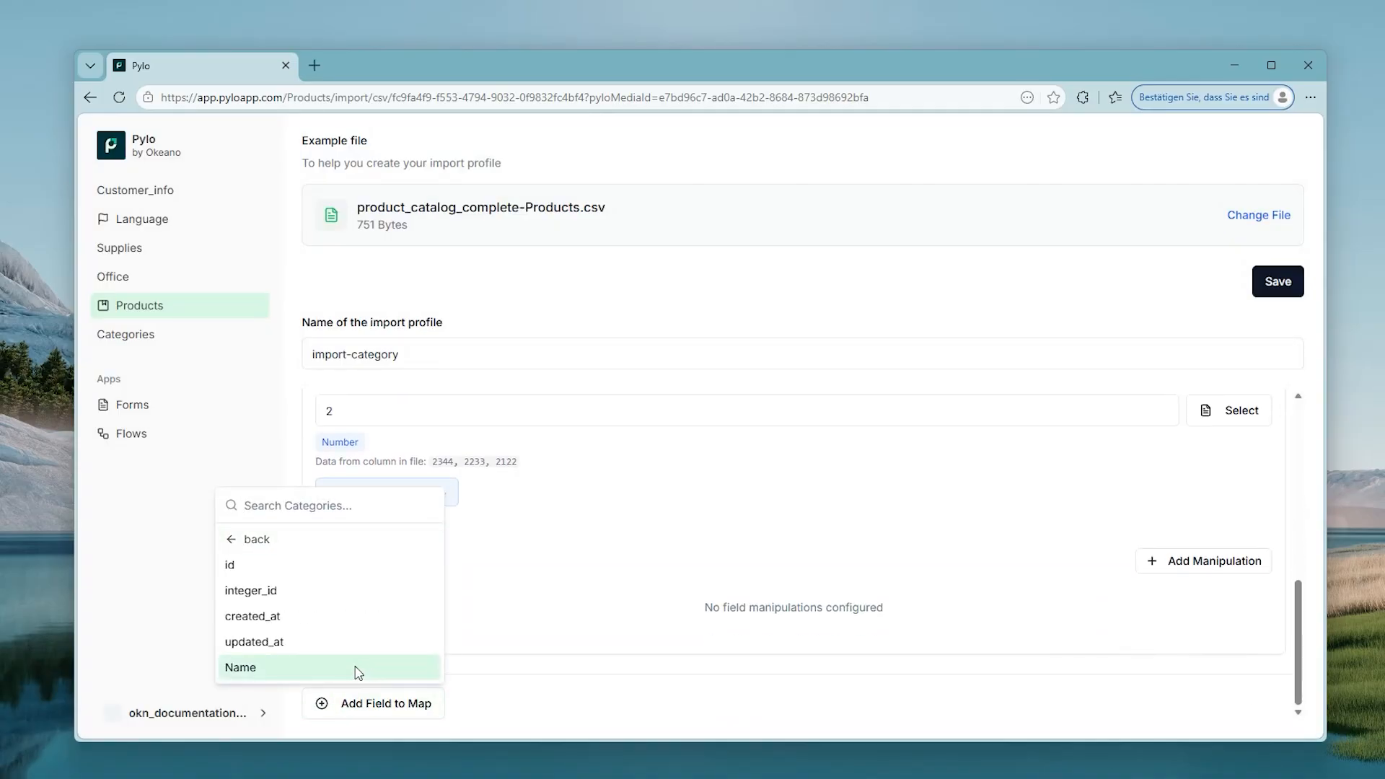
left_click(357, 668)
left_click(1183, 592)
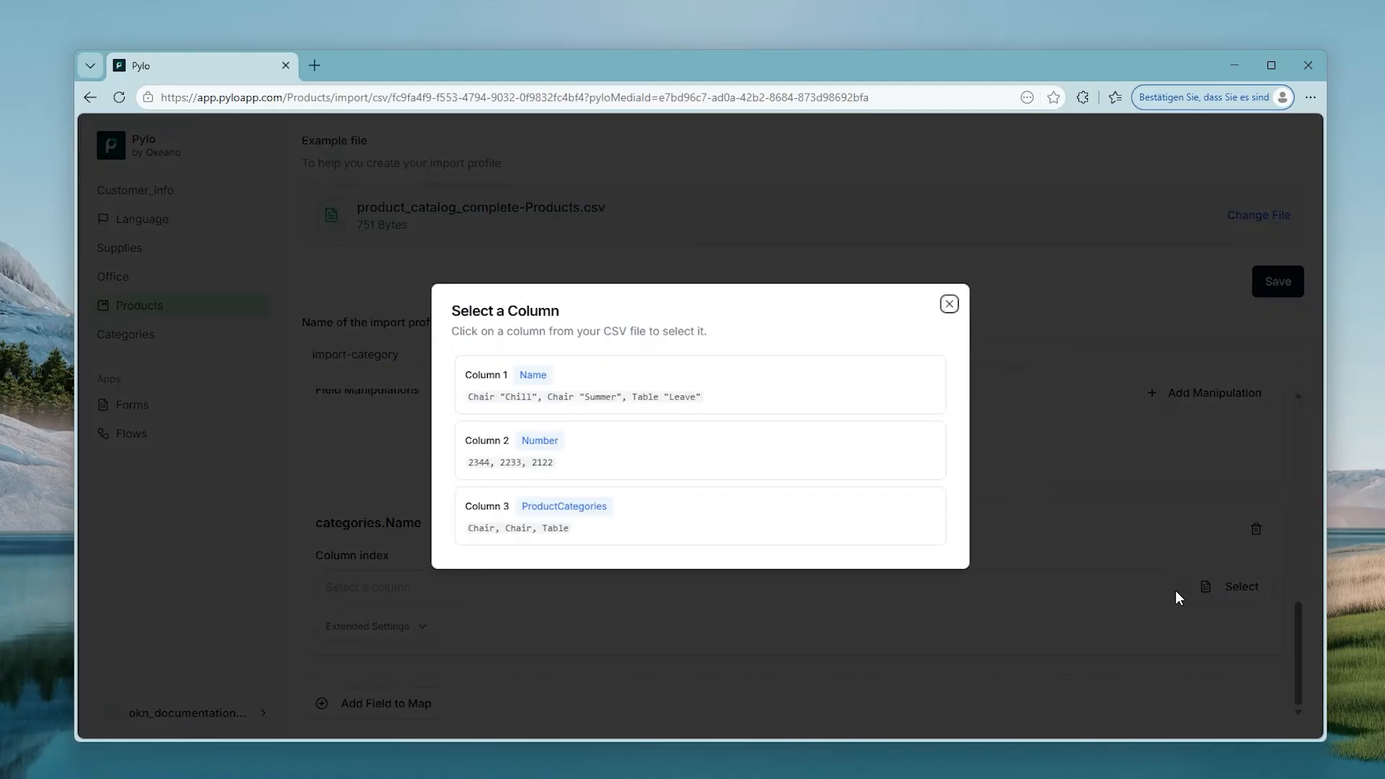
left_click(660, 542)
left_click(398, 670)
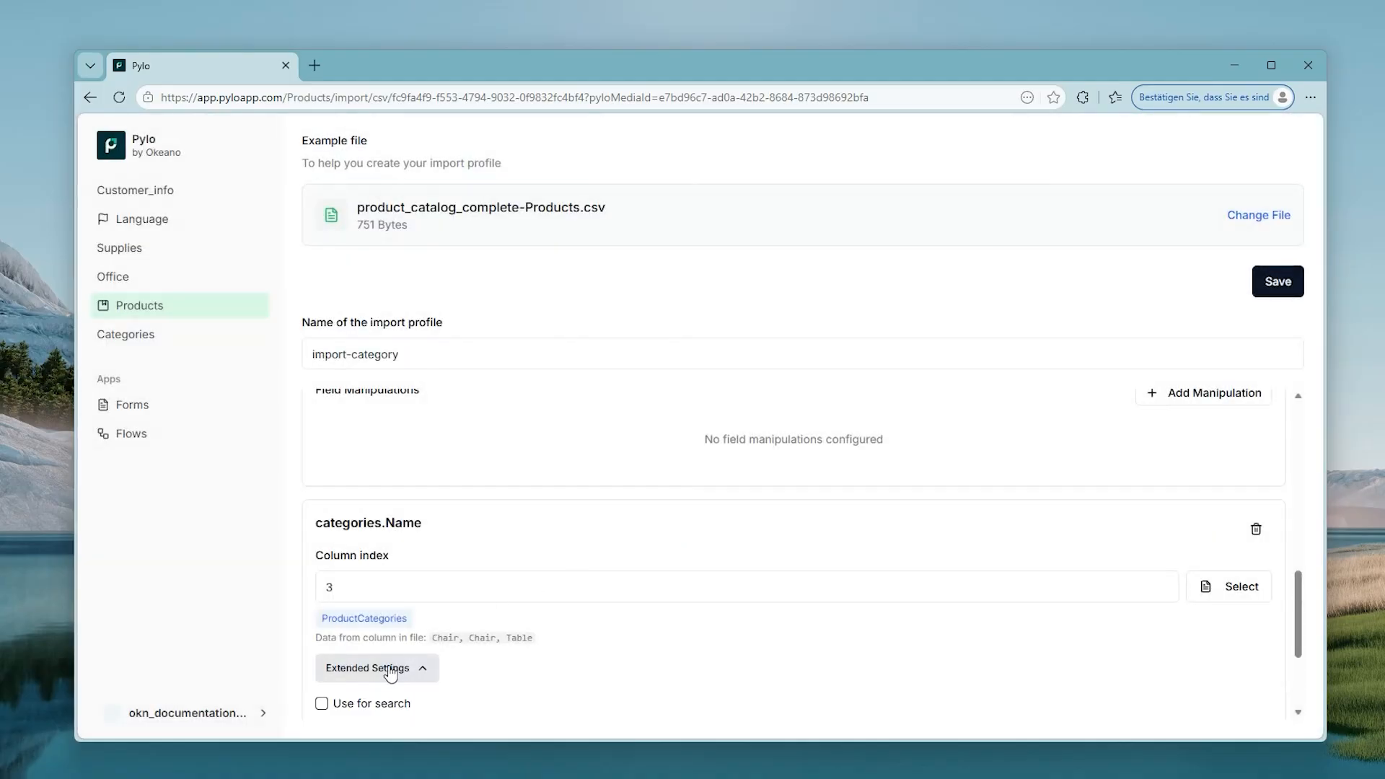
left_click(323, 704)
left_click(359, 678)
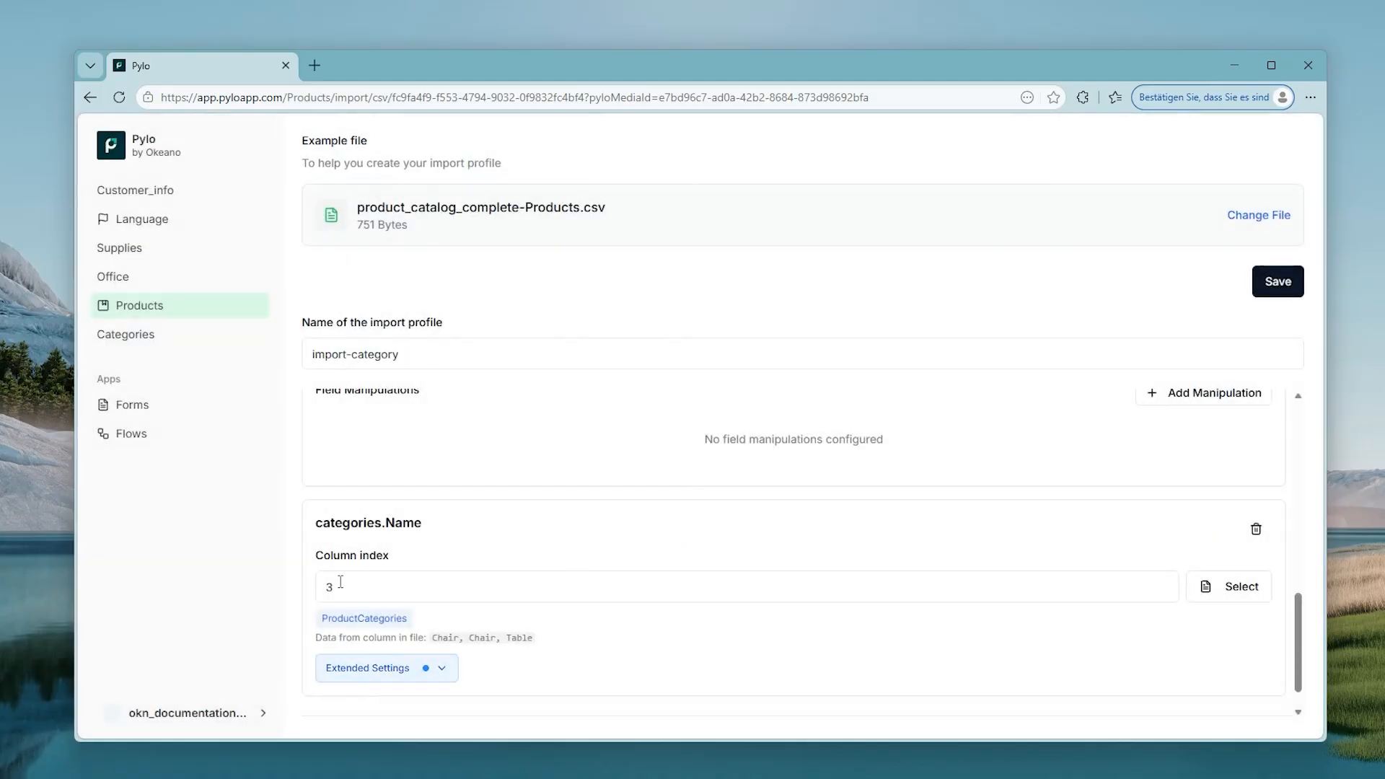
Step: Save the import profile, run the import and check each product's Chair or Table category
left_click(1277, 288)
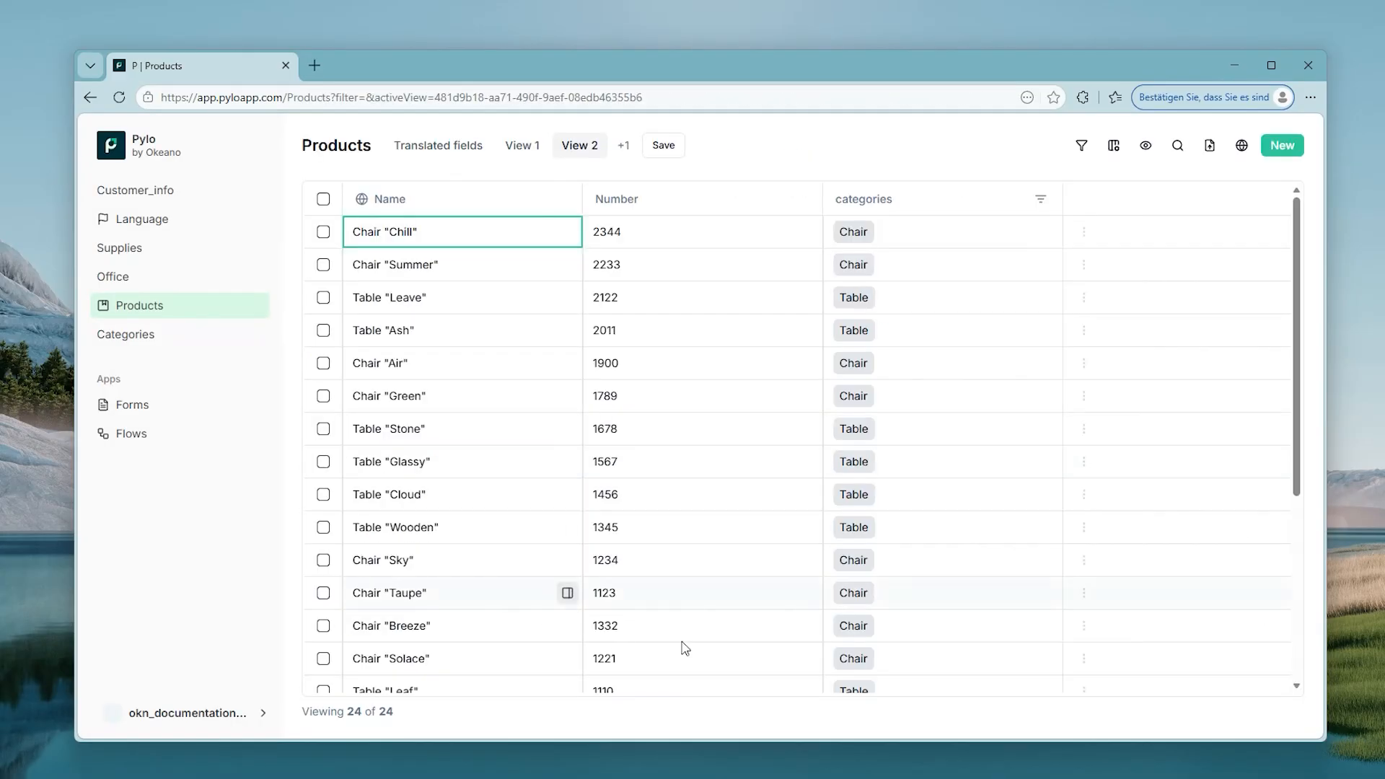
scroll(405, 365, "down", 4)
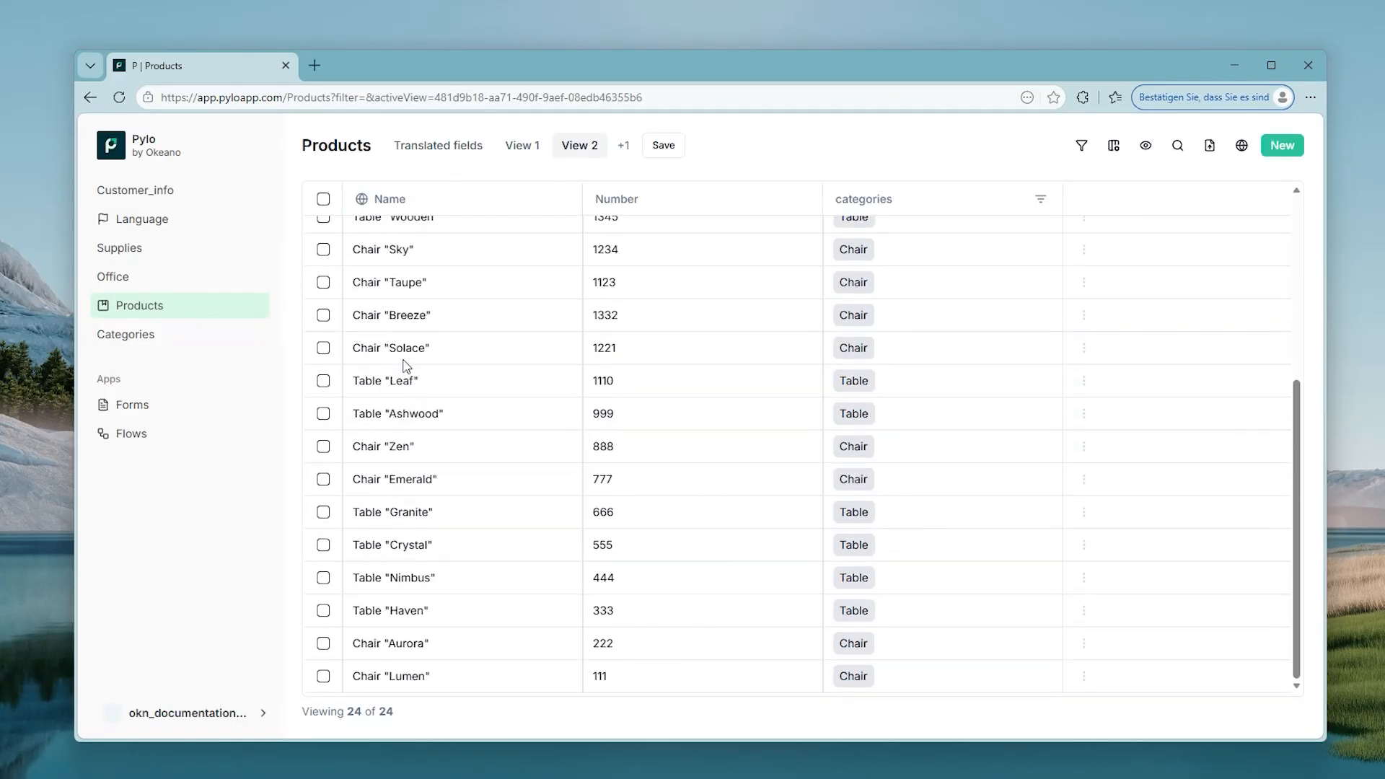
scroll(406, 366, "up", 5)
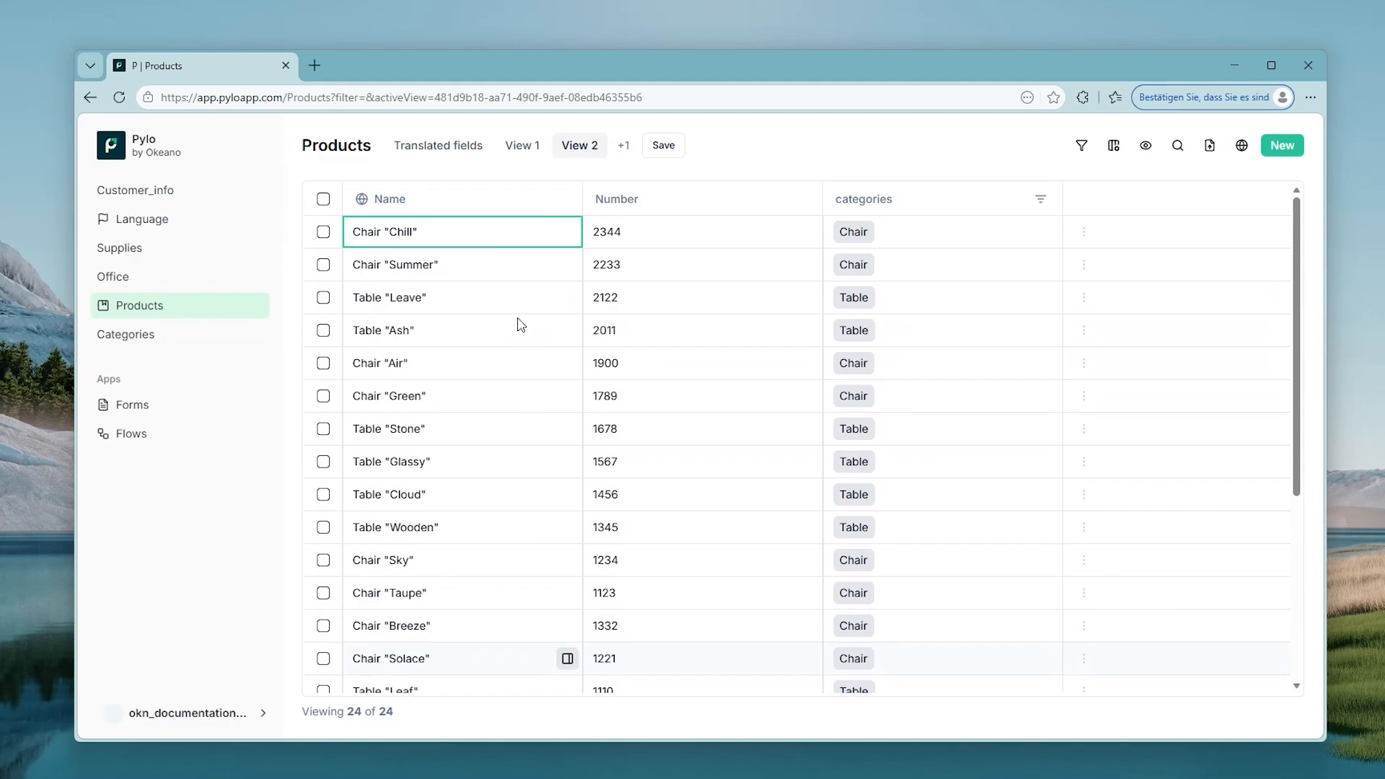